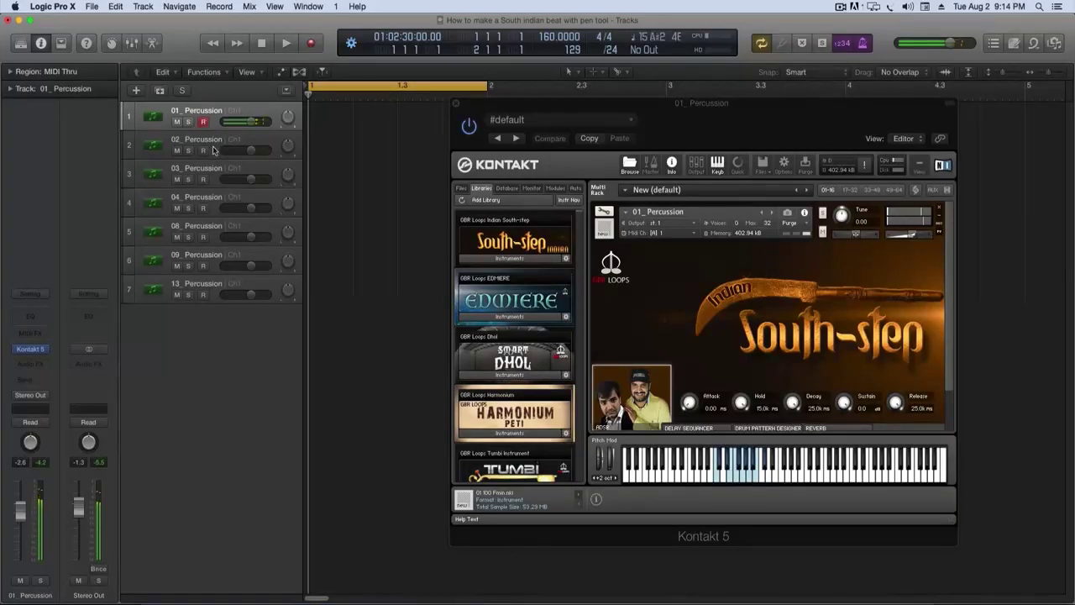
Audition the sounds of the remaining percussion tracks in order, from 02_ Percussion to 13_ Percussion.
{"action": "left_click", "coordinate": [215, 149]}
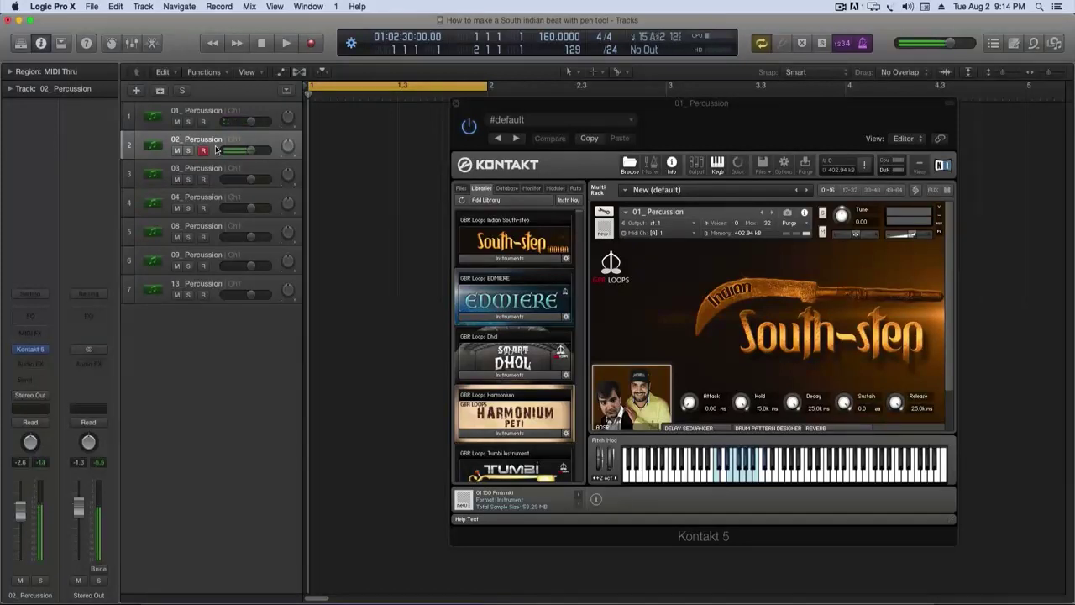
{"action": "left_click", "coordinate": [218, 169]}
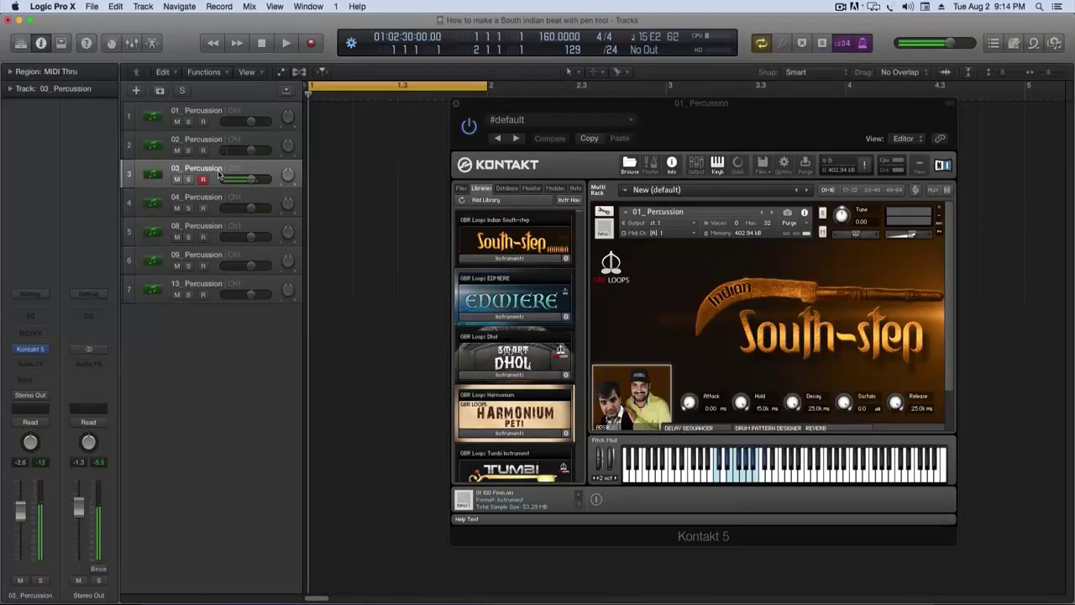
{"action": "left_click", "coordinate": [222, 197]}
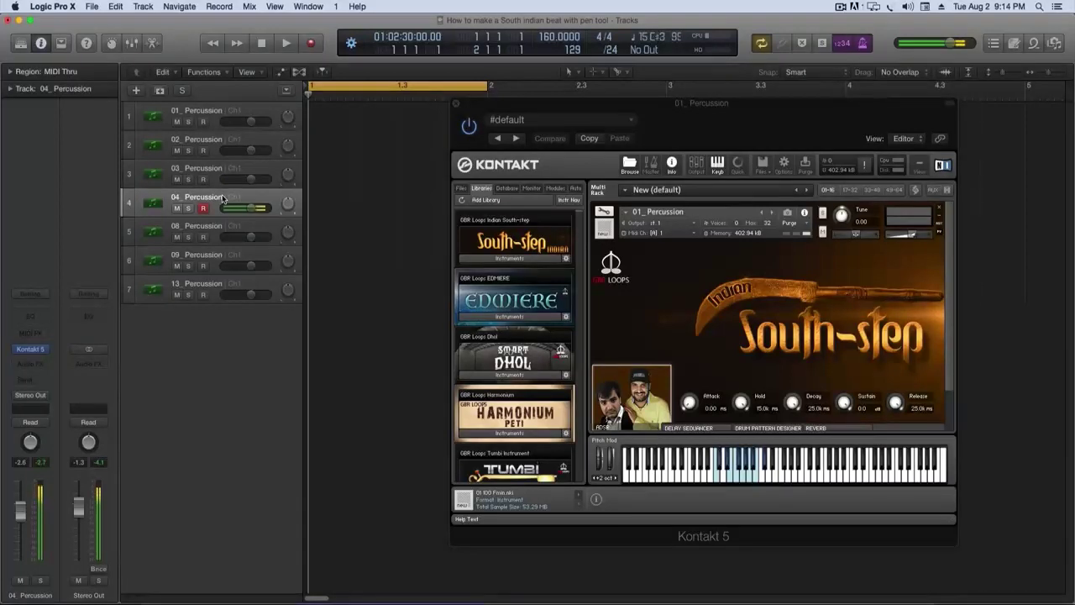
{"action": "left_click", "coordinate": [227, 227]}
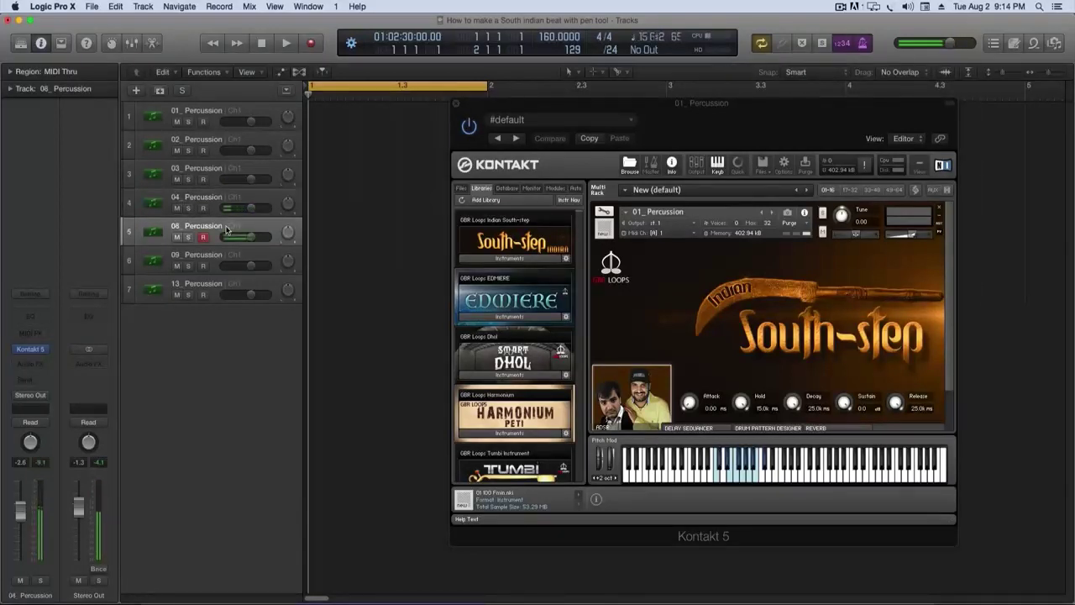
{"action": "left_click", "coordinate": [219, 262]}
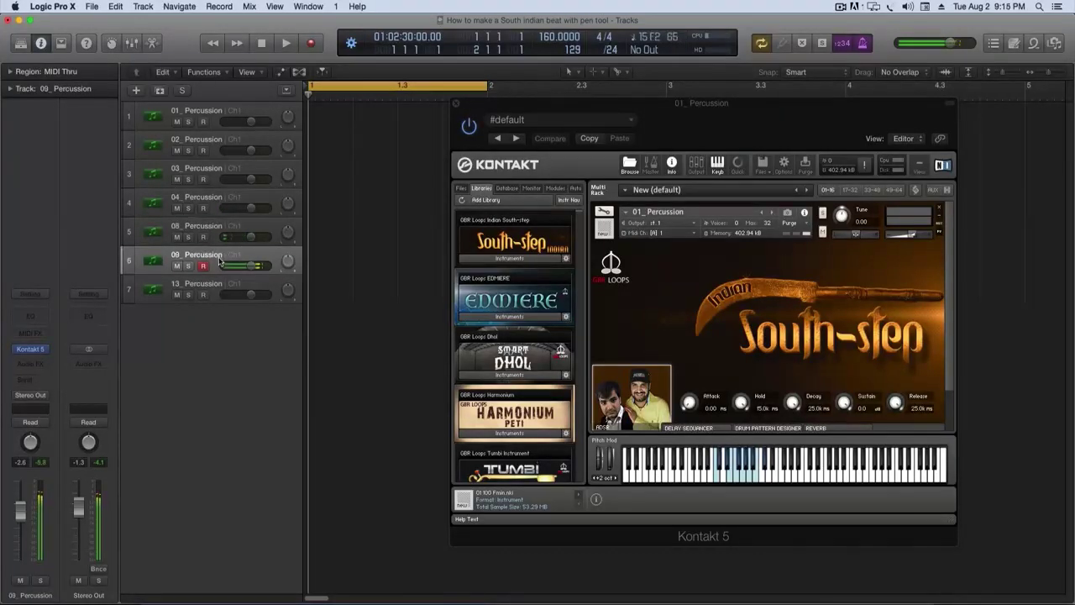
{"action": "left_click", "coordinate": [218, 285]}
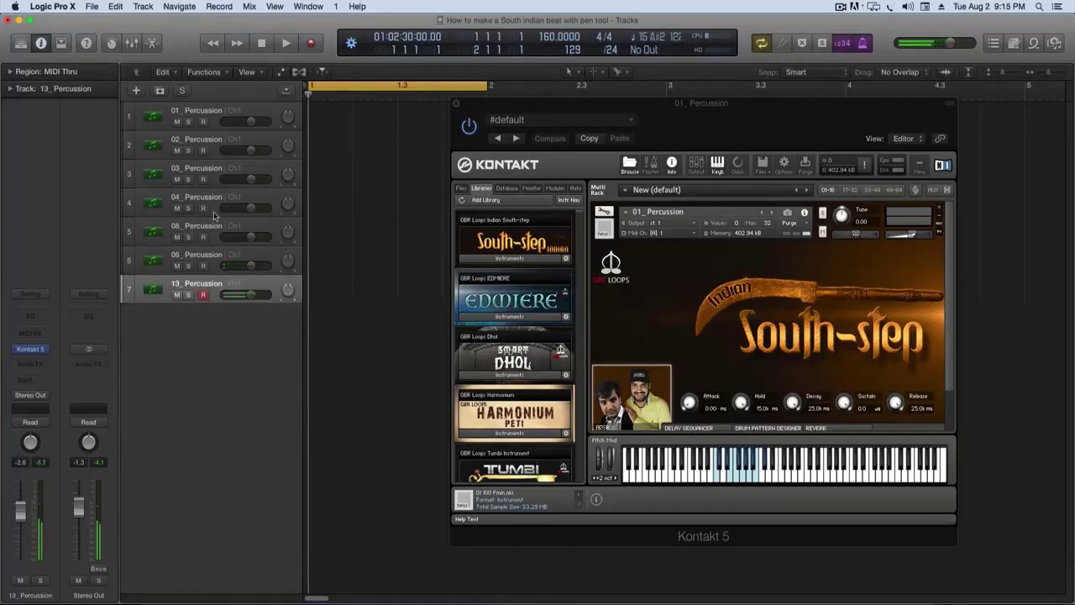
Create an empty one-bar MIDI region at bar 1 on the 01_ Percussion track, moving the Kontakt window clear.
{"action": "left_click", "coordinate": [225, 110]}
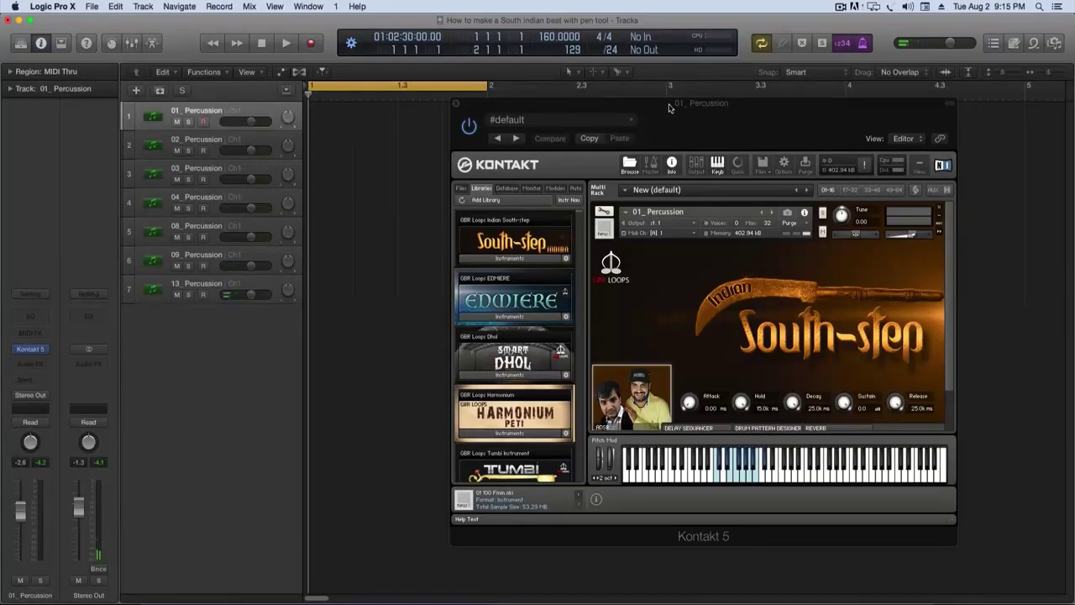
{"action": "left_click_drag", "start_coordinate": [670, 108], "coordinate": [701, 163]}
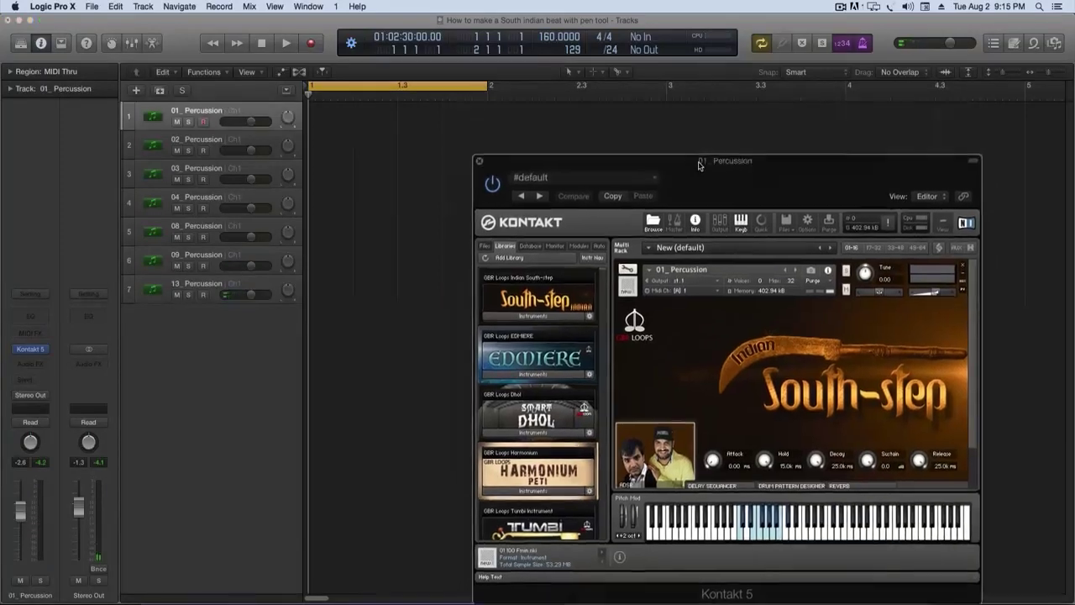
{"action": "right_click", "coordinate": [323, 118]}
{"action": "left_click", "coordinate": [353, 118]}
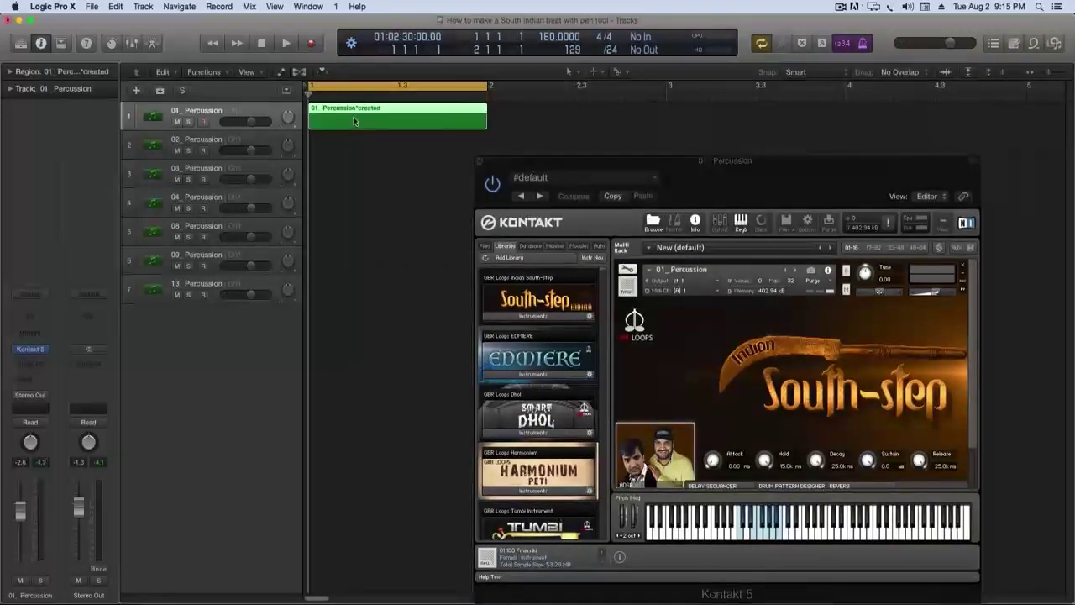
Choose the /24 grid division and open the new 01_ Percussion region in the Piano Roll, clear of the Kontakt window.
{"action": "left_click", "coordinate": [611, 51]}
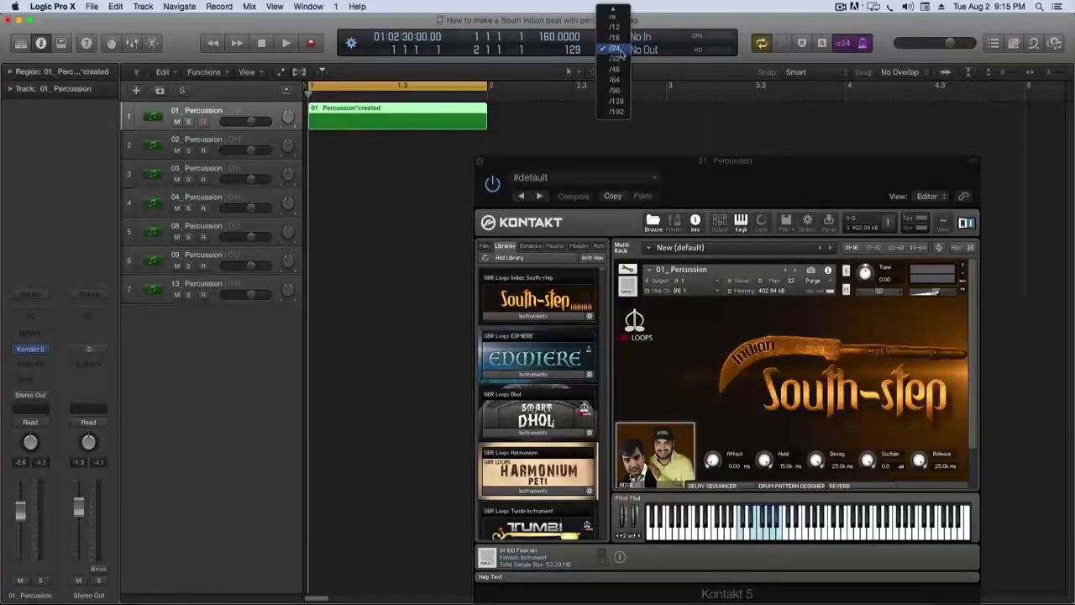
{"action": "left_click", "coordinate": [620, 52]}
{"action": "double_click", "coordinate": [392, 114]}
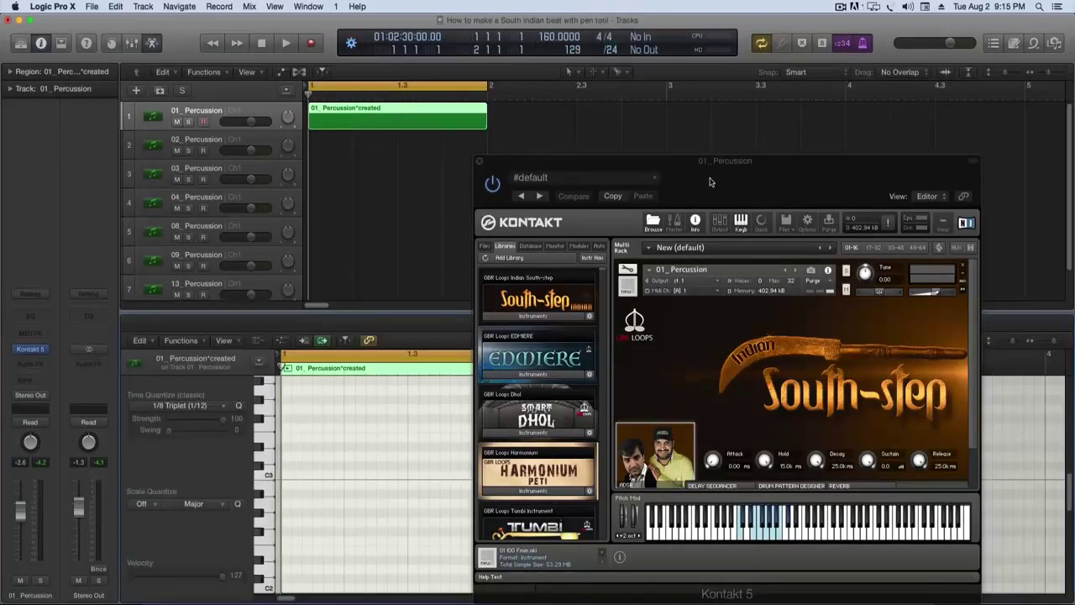
{"action": "left_click_drag", "start_coordinate": [710, 165], "coordinate": [815, 149]}
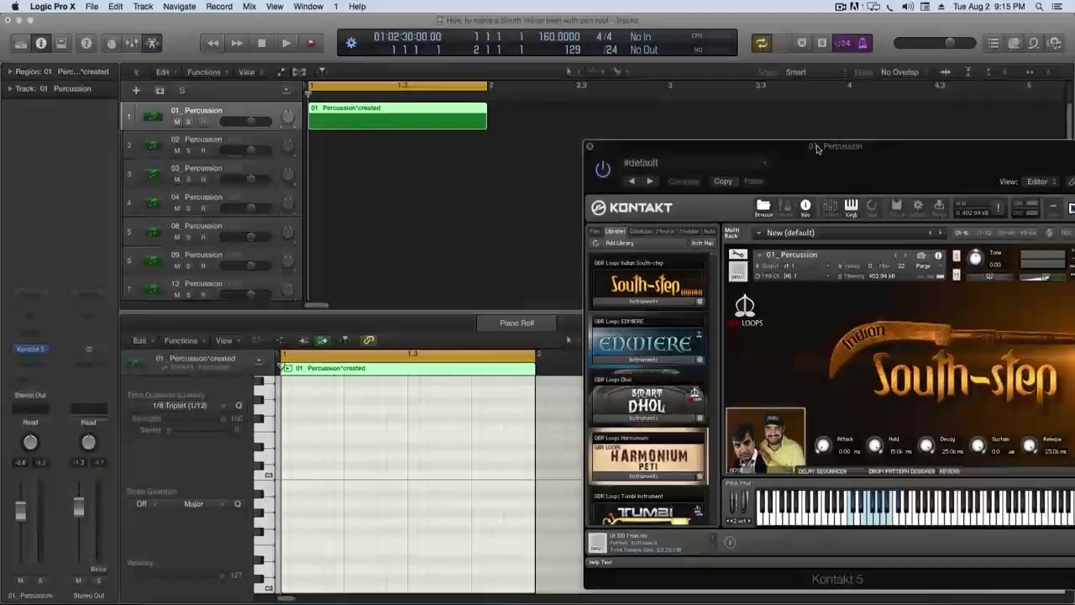
{"action": "scroll", "coordinate": [341, 481], "scroll_direction": "down", "scroll_amount": 2}
{"action": "scroll", "coordinate": [340, 481], "scroll_direction": "down", "scroll_amount": 3}
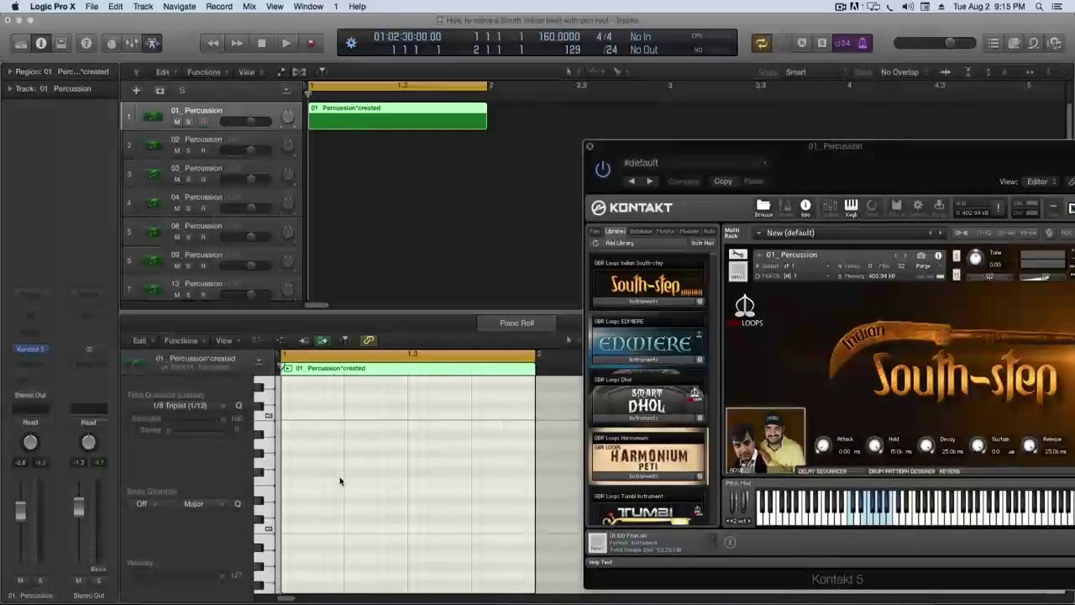
Draw a C2 note two grid divisions long at the start of bar 1, followed by a one-division D#2 note.
{"action": "left_click", "coordinate": [267, 504]}
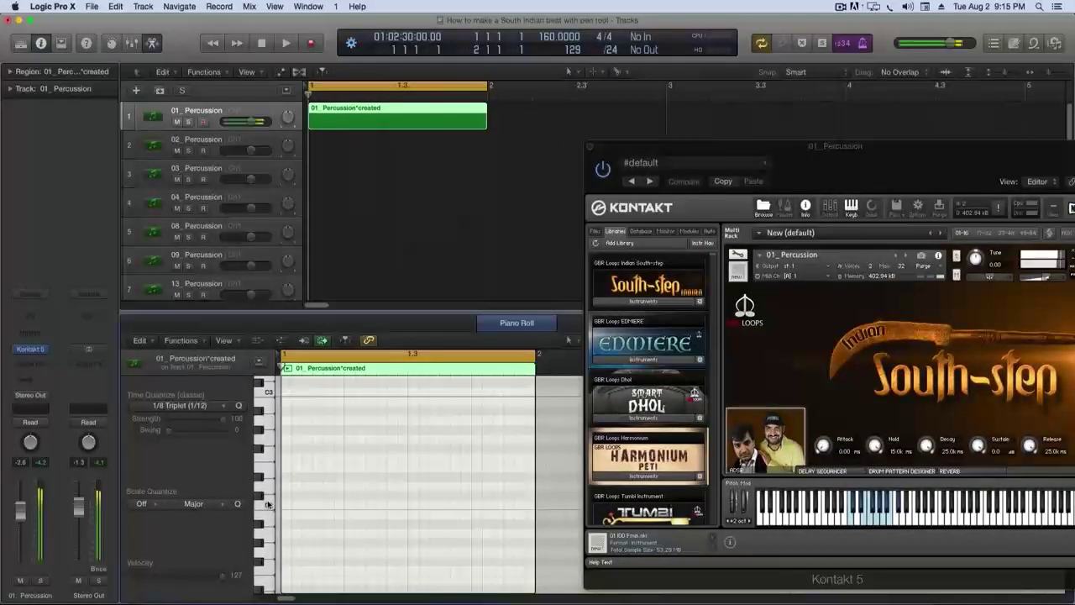
{"action": "left_click", "coordinate": [290, 505]}
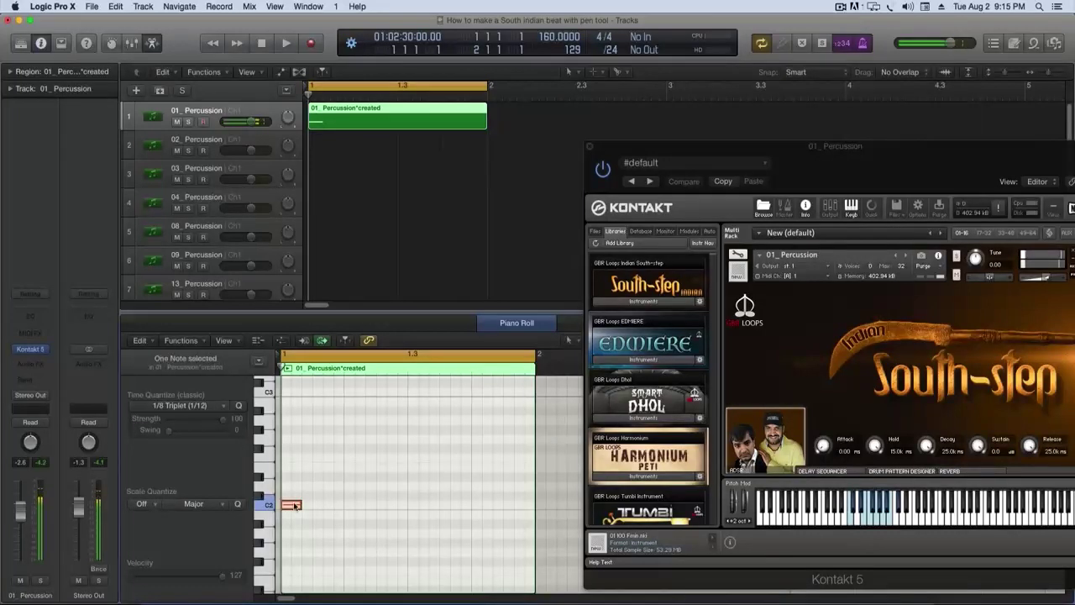
{"action": "left_click_drag", "start_coordinate": [297, 506], "coordinate": [320, 504]}
{"action": "left_click", "coordinate": [259, 478]}
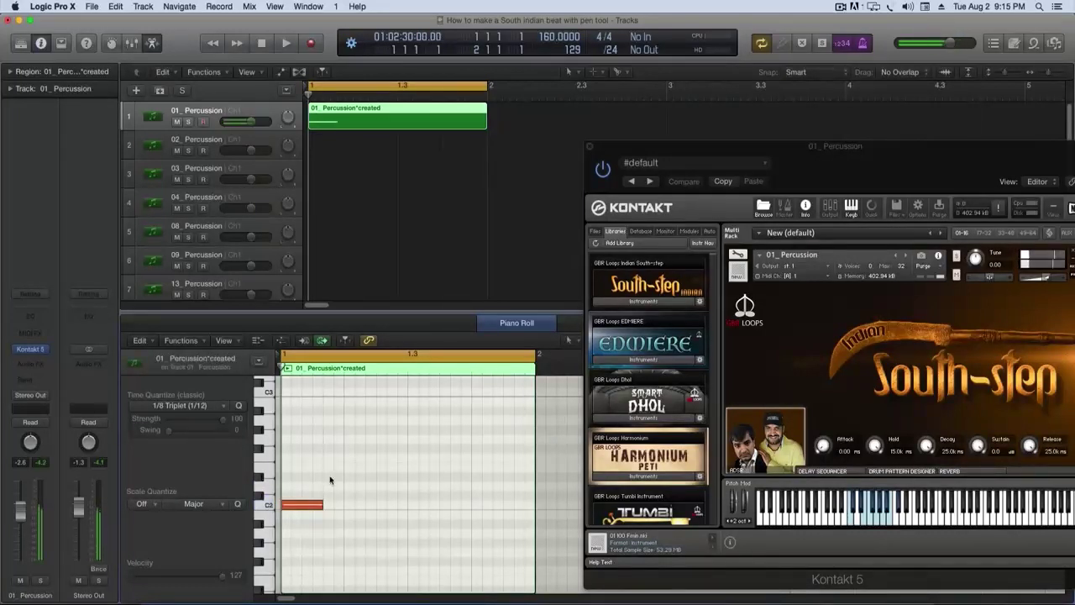
{"action": "left_click", "coordinate": [328, 478]}
{"action": "left_click_drag", "start_coordinate": [371, 477], "coordinate": [343, 478]}
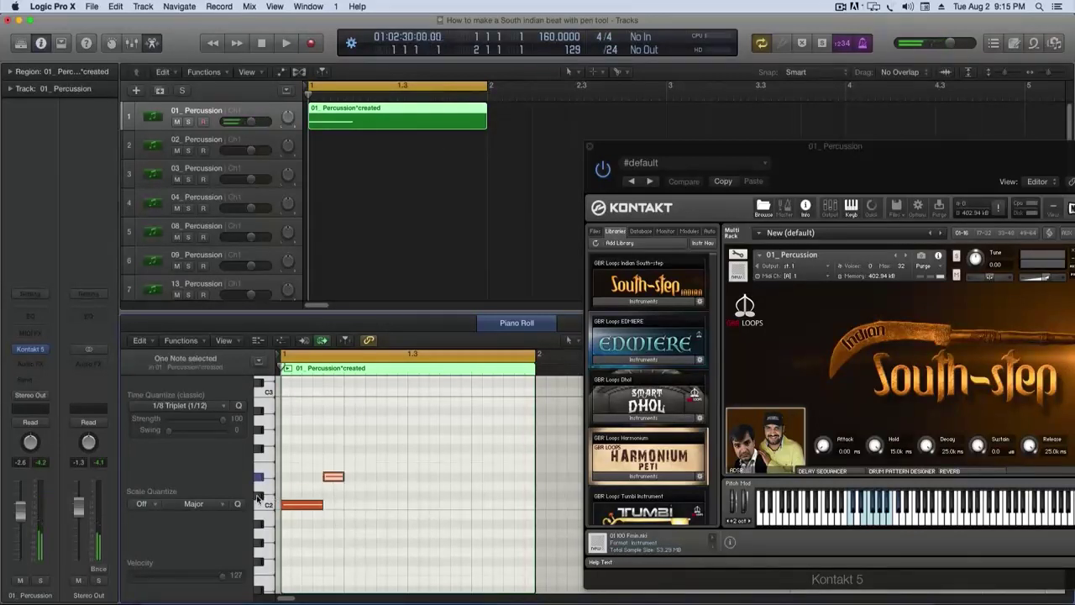
Continue the pattern with consecutive one-division notes on C#2, F2 and E2.
{"action": "left_click", "coordinate": [352, 496]}
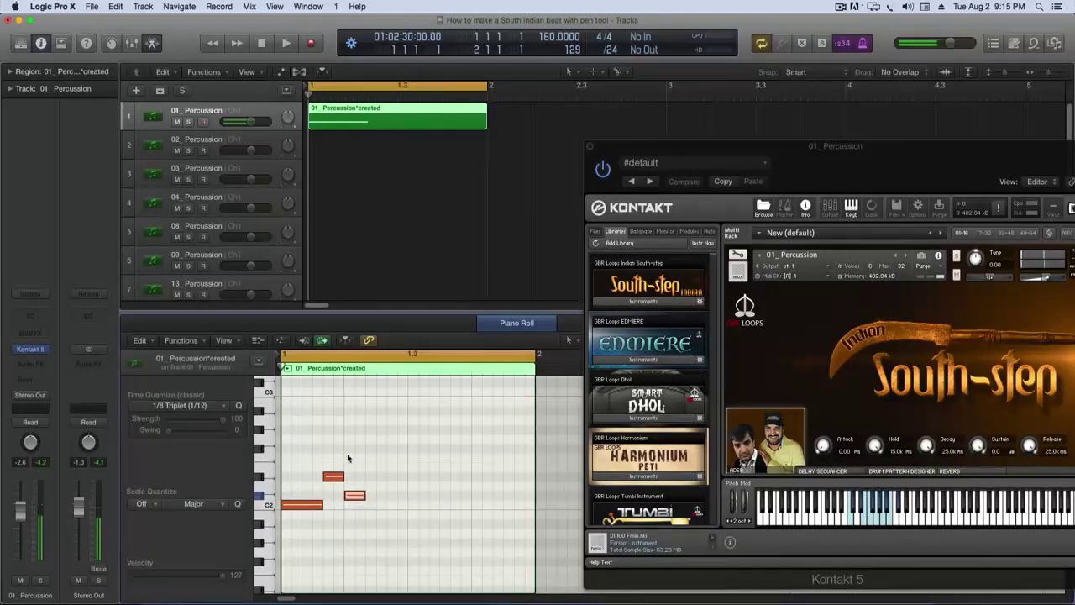
{"action": "left_click", "coordinate": [376, 459]}
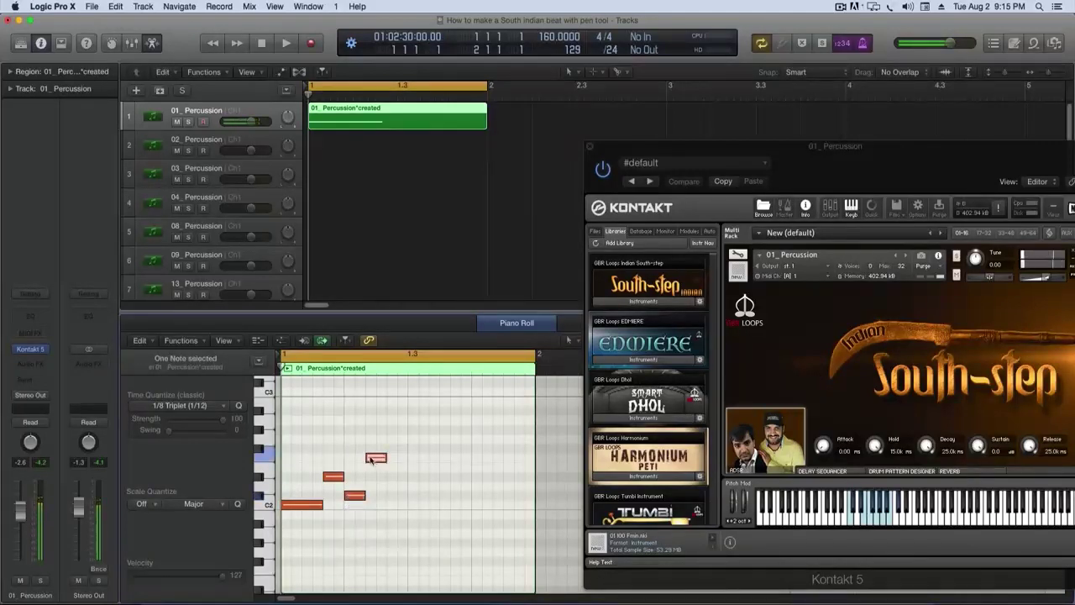
{"action": "left_click", "coordinate": [271, 471]}
{"action": "left_click", "coordinate": [394, 477]}
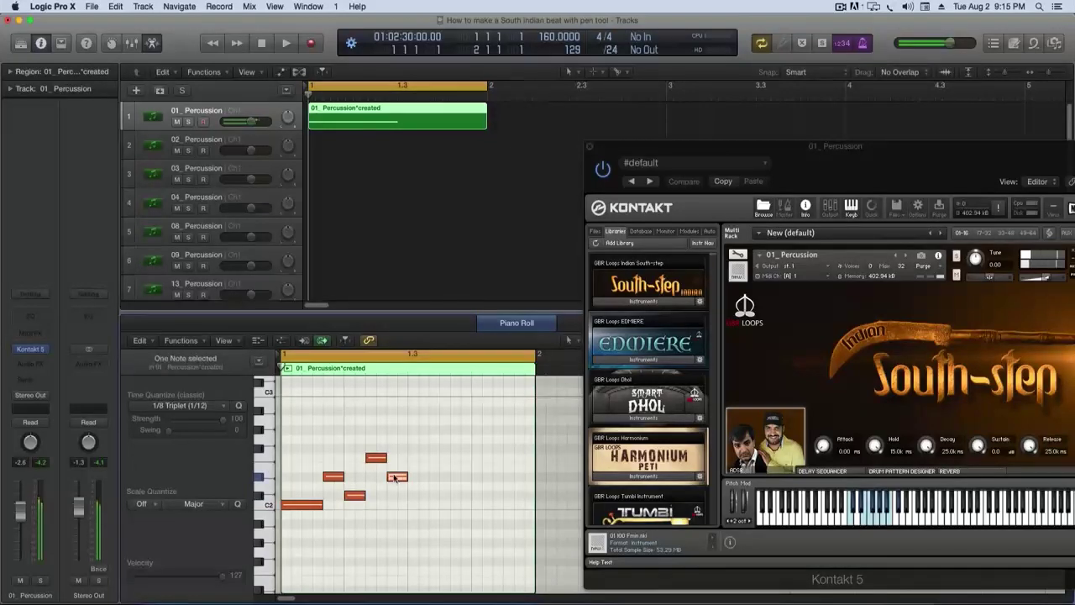
{"action": "left_click_drag", "start_coordinate": [394, 477], "coordinate": [394, 468]}
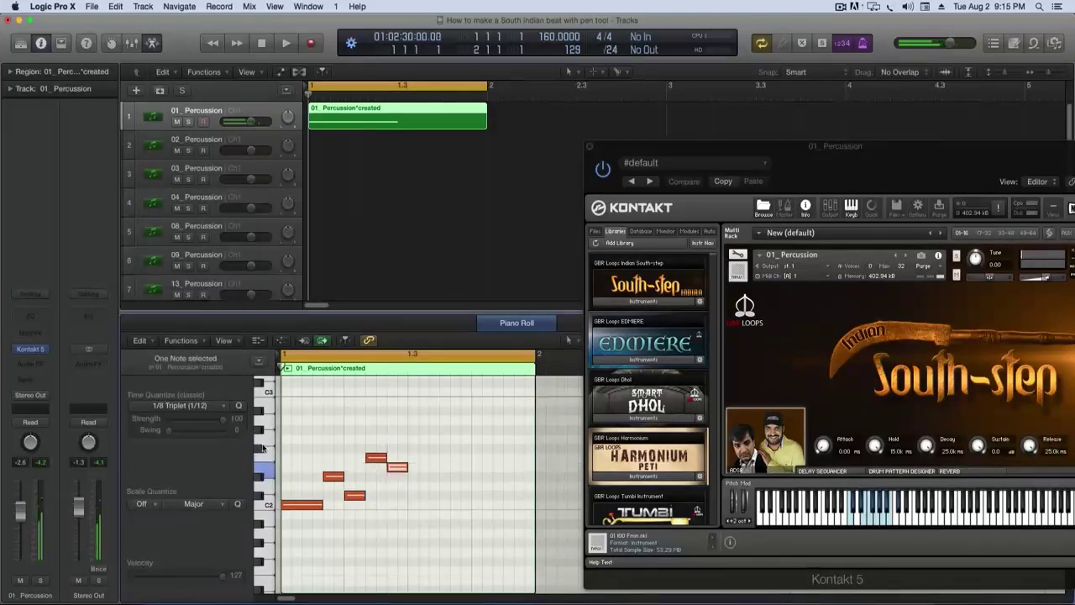
Audition the drawn pitches C2, D#2, C#2, F2 and E2 in pattern order on the Piano Roll keyboard.
{"action": "left_click", "coordinate": [268, 504]}
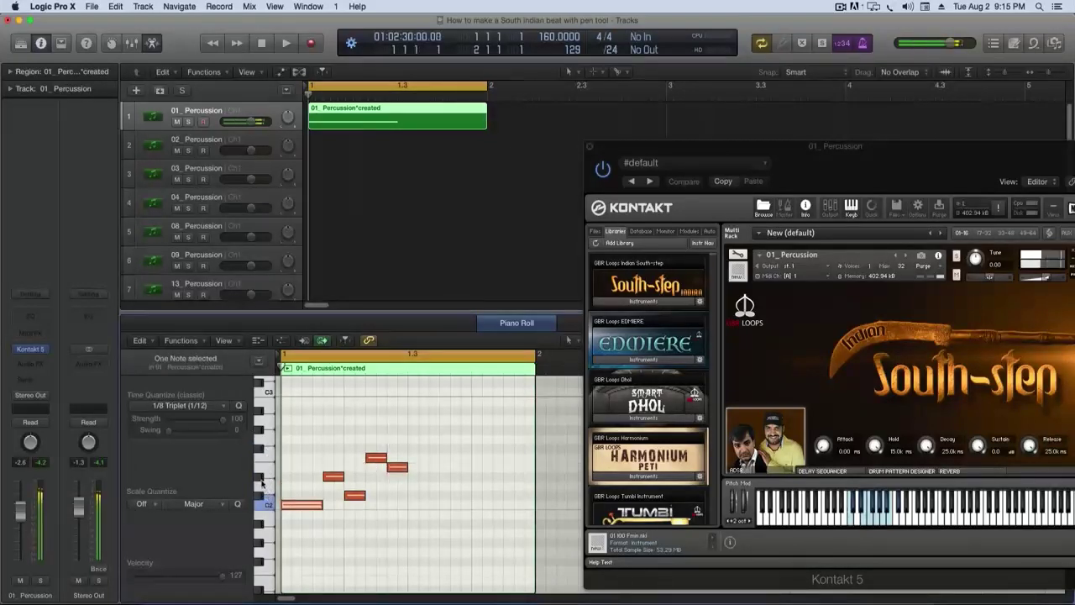
{"action": "left_click", "coordinate": [262, 478]}
{"action": "left_click", "coordinate": [262, 496]}
{"action": "left_click", "coordinate": [270, 458]}
{"action": "left_click", "coordinate": [272, 470]}
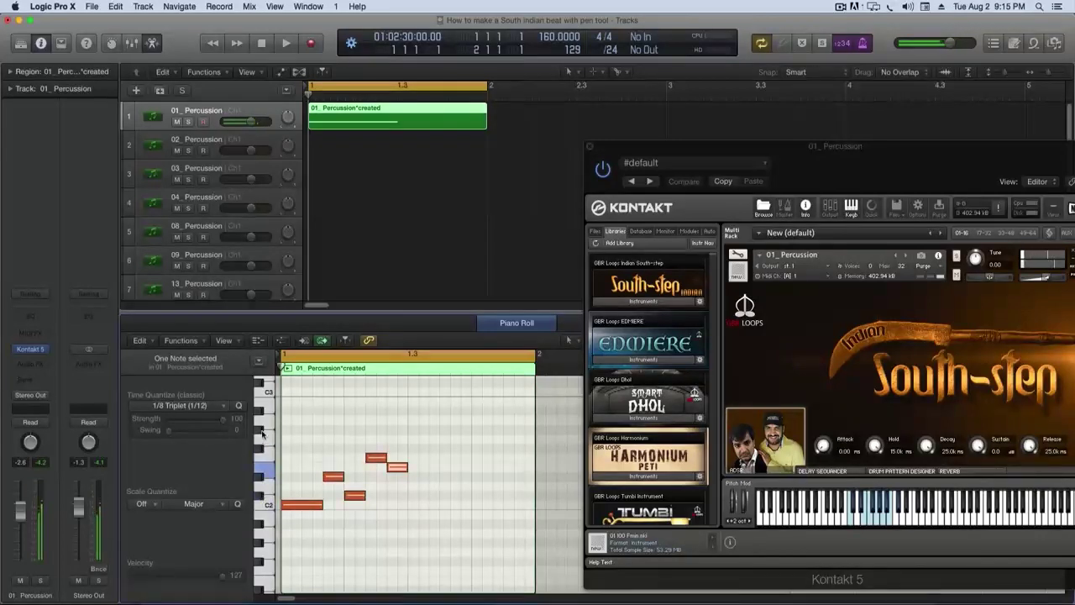
Extend the pattern with consecutive one-division notes on G#2, F#2, A2, G2 and A#2, leaving no note selected.
{"action": "left_click", "coordinate": [374, 436]}
{"action": "left_click", "coordinate": [412, 431]}
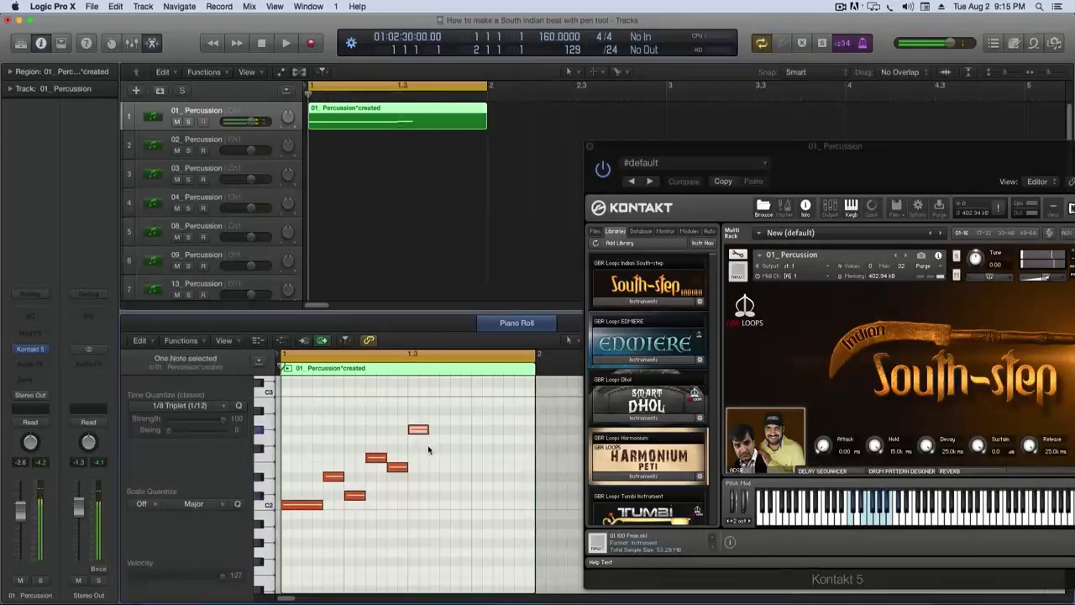
{"action": "left_click", "coordinate": [432, 447]}
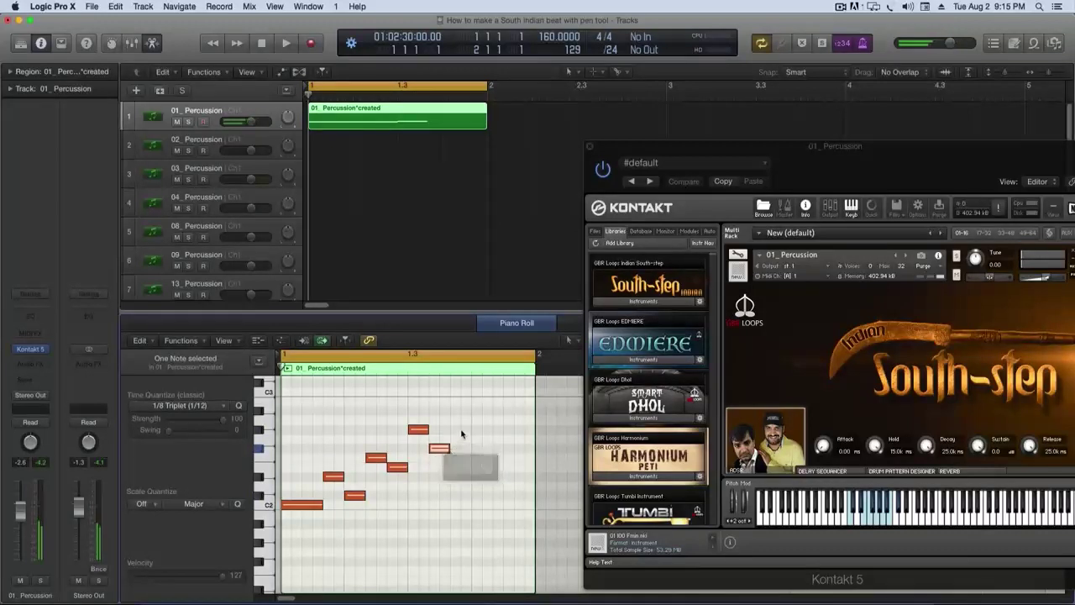
{"action": "left_click", "coordinate": [458, 420]}
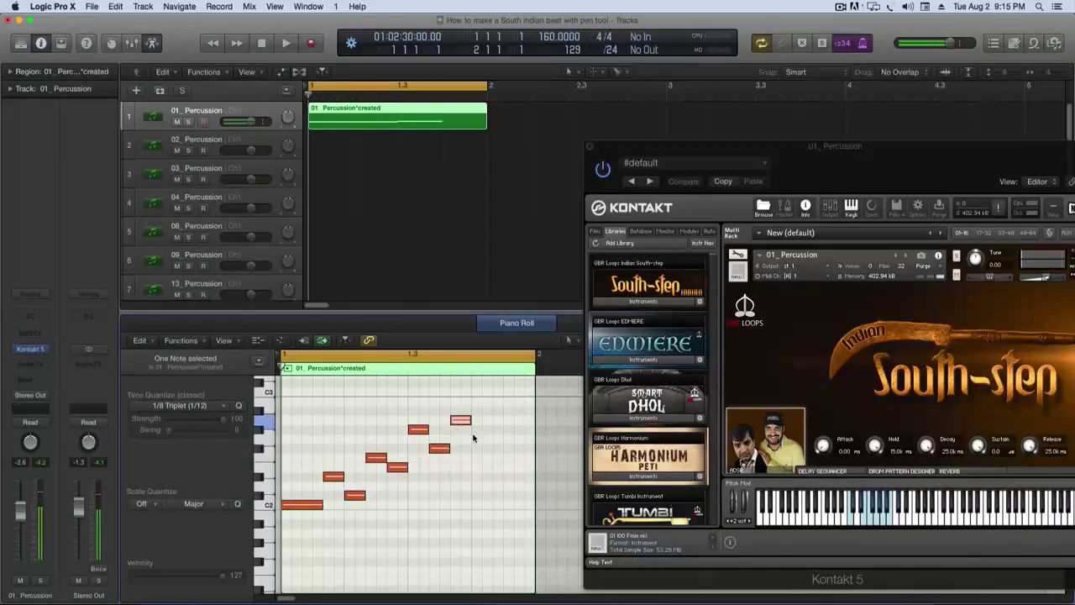
{"action": "left_click", "coordinate": [476, 438]}
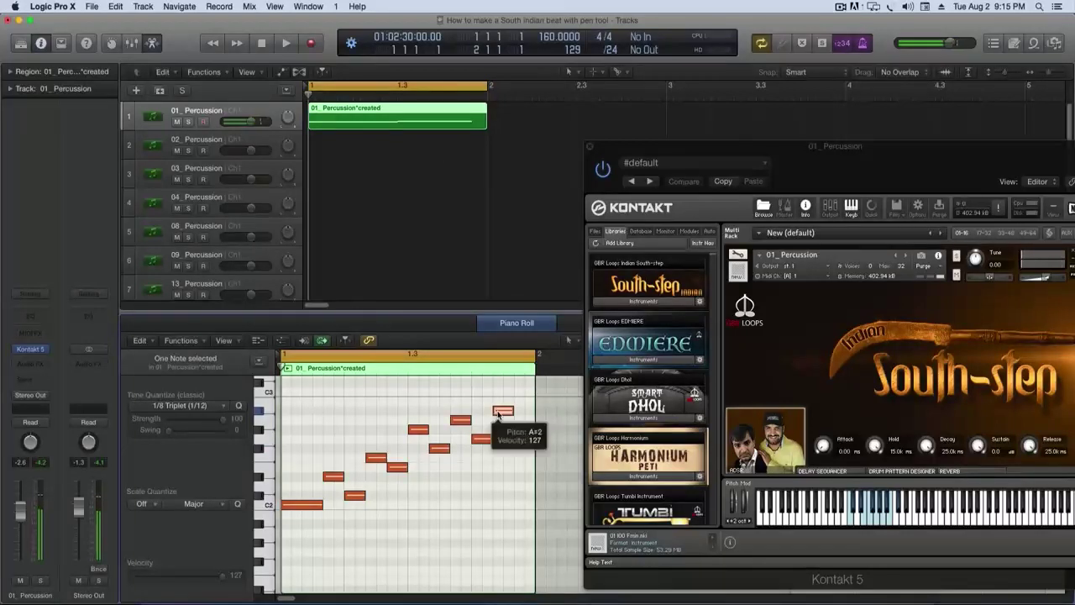
{"action": "left_click", "coordinate": [474, 485]}
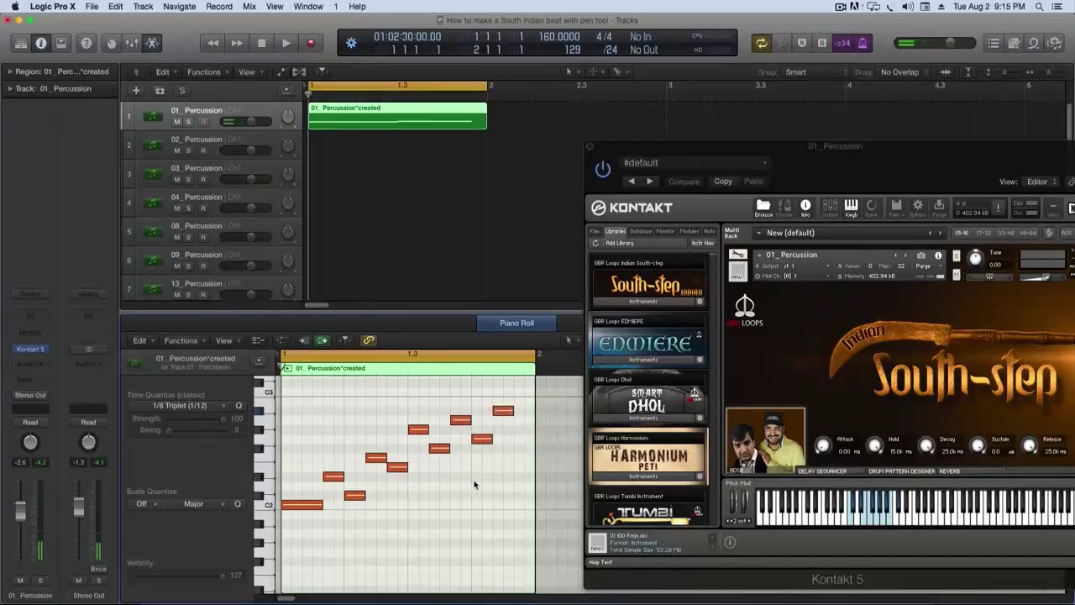
Play back the pattern and add an F#2 note in the last grid division of bar 1.
{"action": "key", "text": "space"}
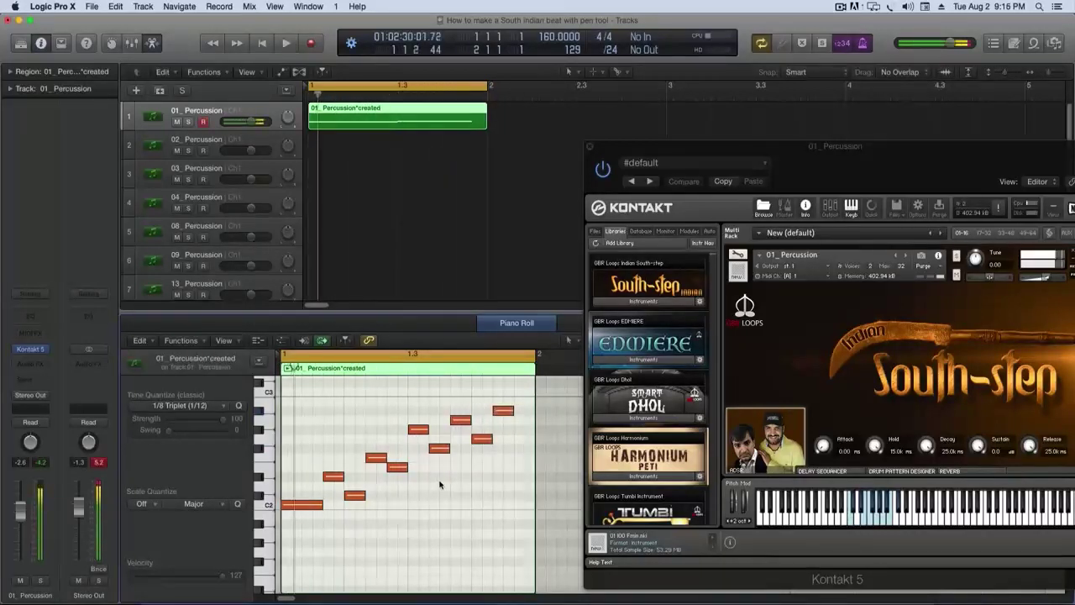
{"action": "key", "text": "space"}
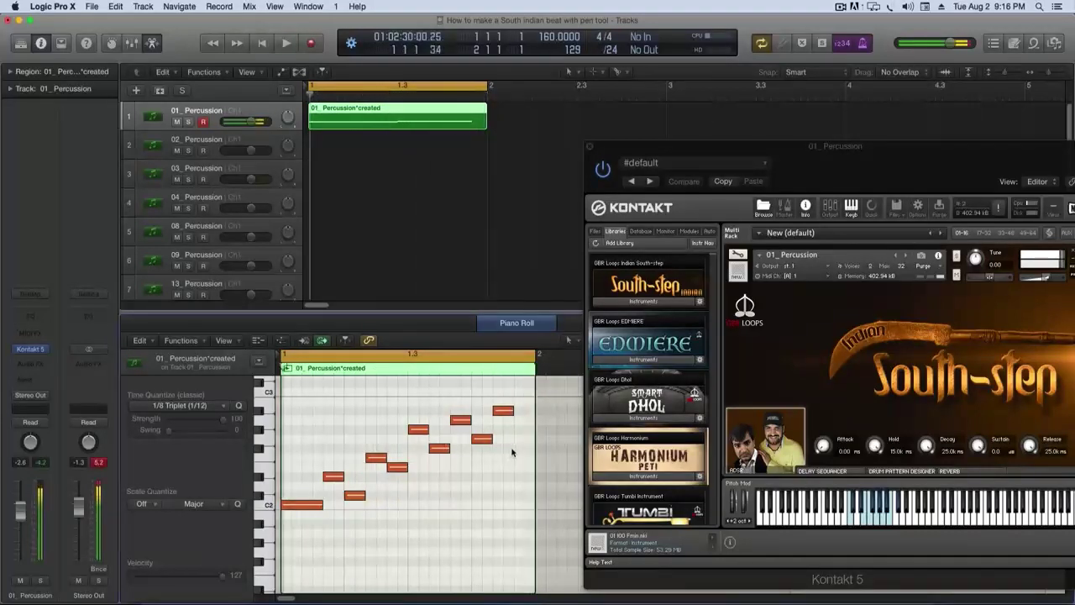
{"action": "left_click", "coordinate": [517, 449]}
{"action": "key", "text": "space"}
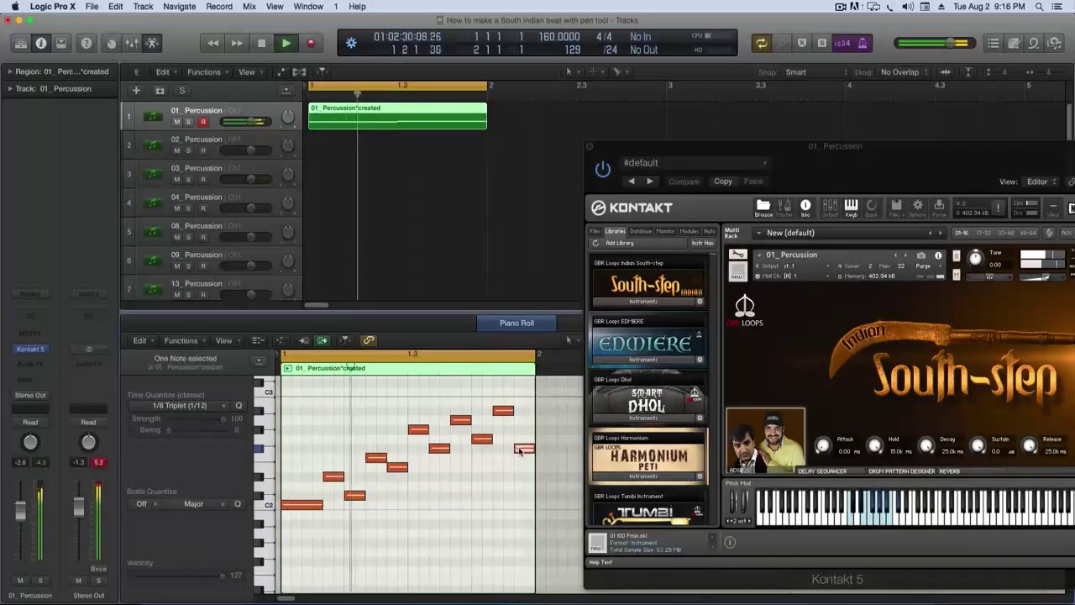
{"action": "key", "text": "space"}
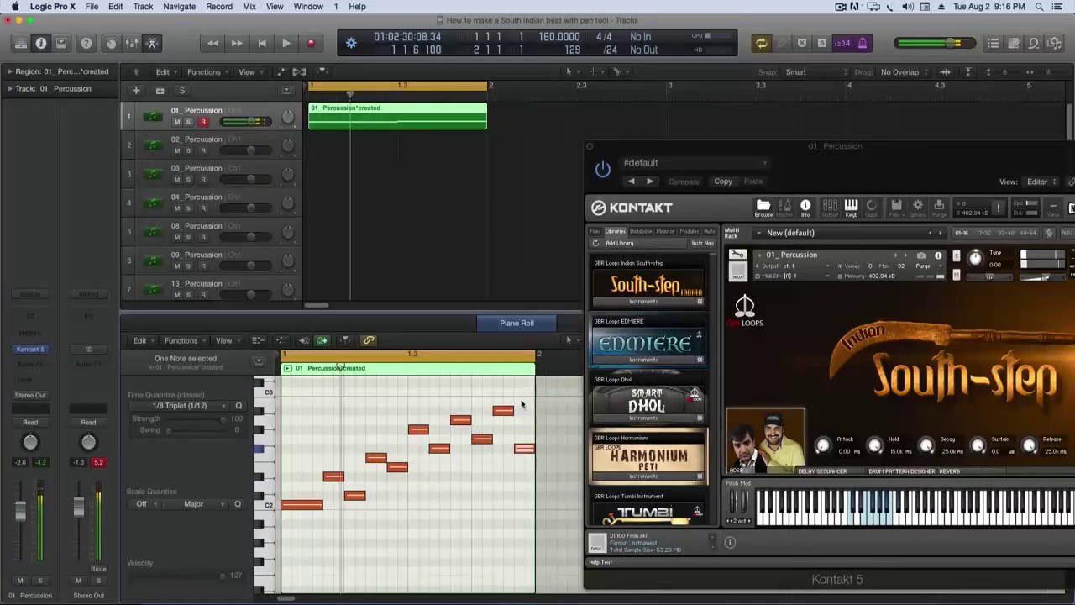
Select all notes in the region and raise their quantize swing to 91 while the pattern plays.
{"action": "left_click_drag", "start_coordinate": [527, 400], "coordinate": [277, 565]}
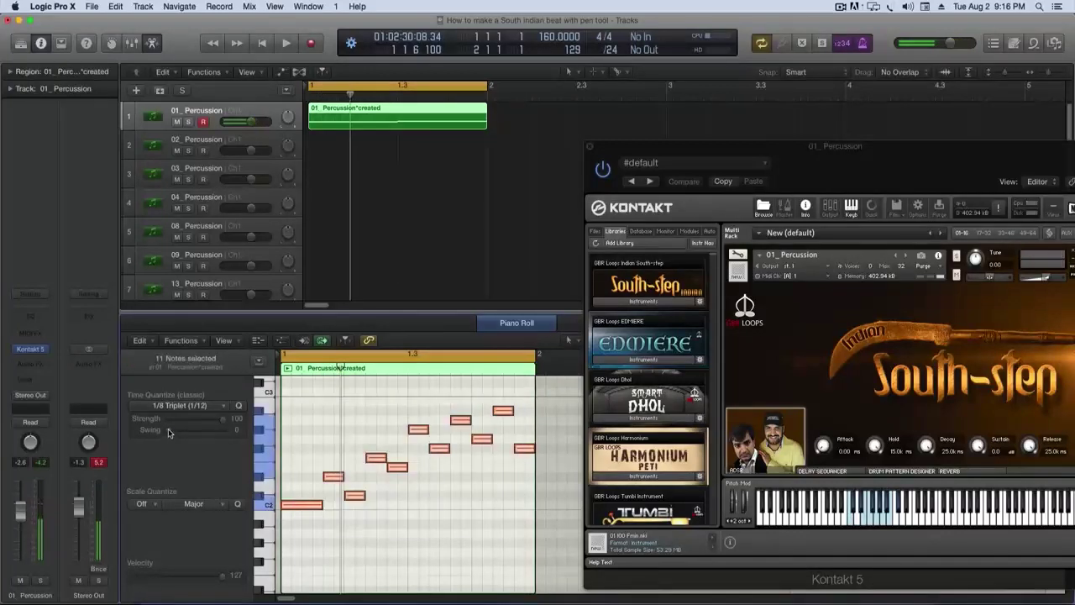
{"action": "key", "text": "space"}
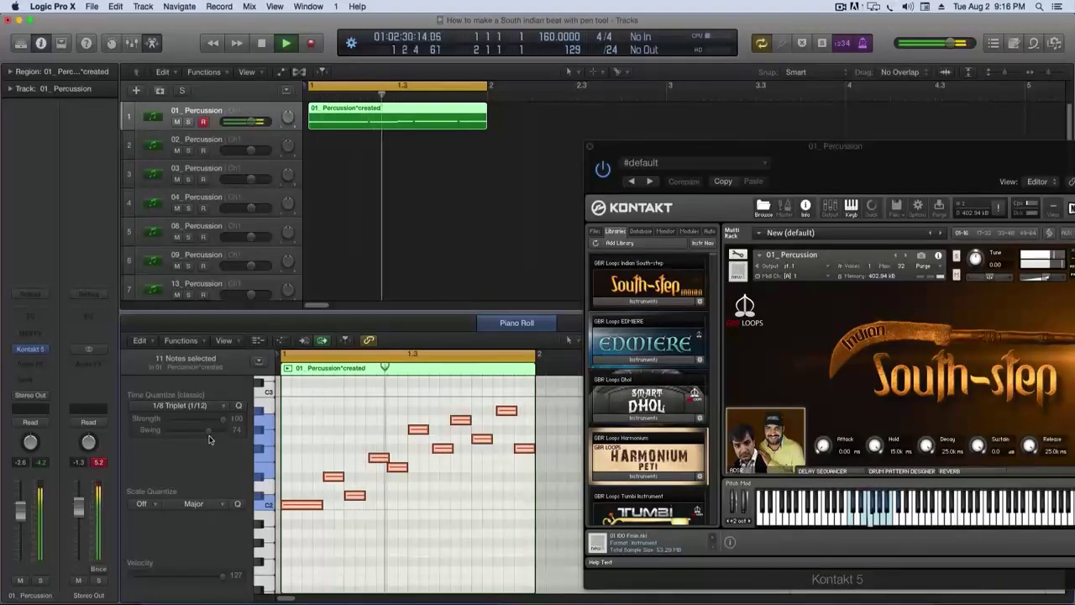
{"action": "left_click_drag", "start_coordinate": [208, 434], "coordinate": [229, 440]}
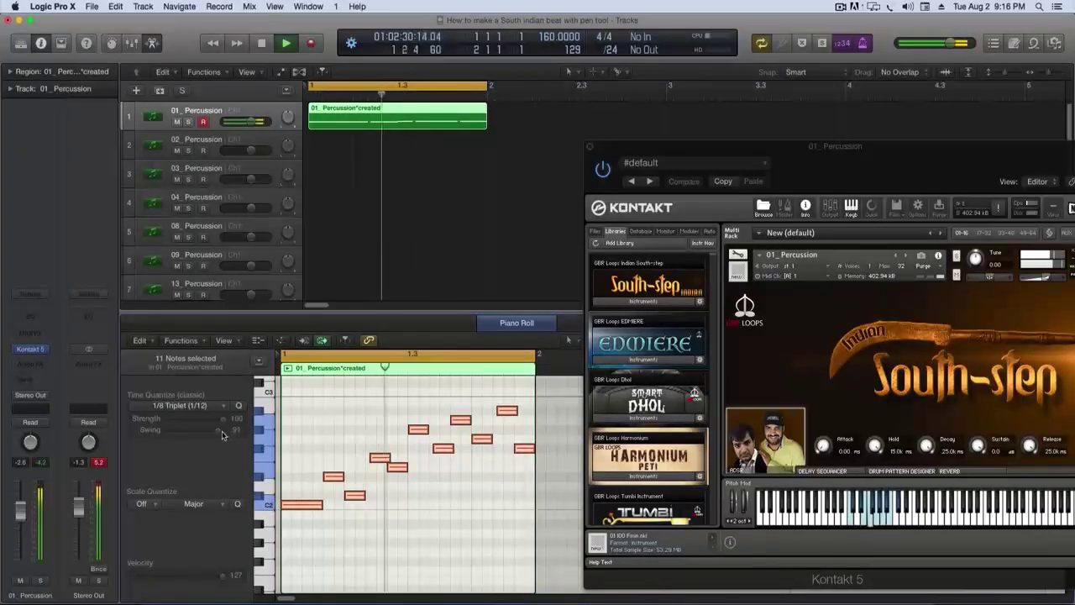
Close the Piano Roll, stop playback, and copy the 01_Percussion region onto the 02_Percussion track, aligned with the start of bar 1.
{"action": "left_click", "coordinate": [504, 327]}
{"action": "key", "text": "space"}
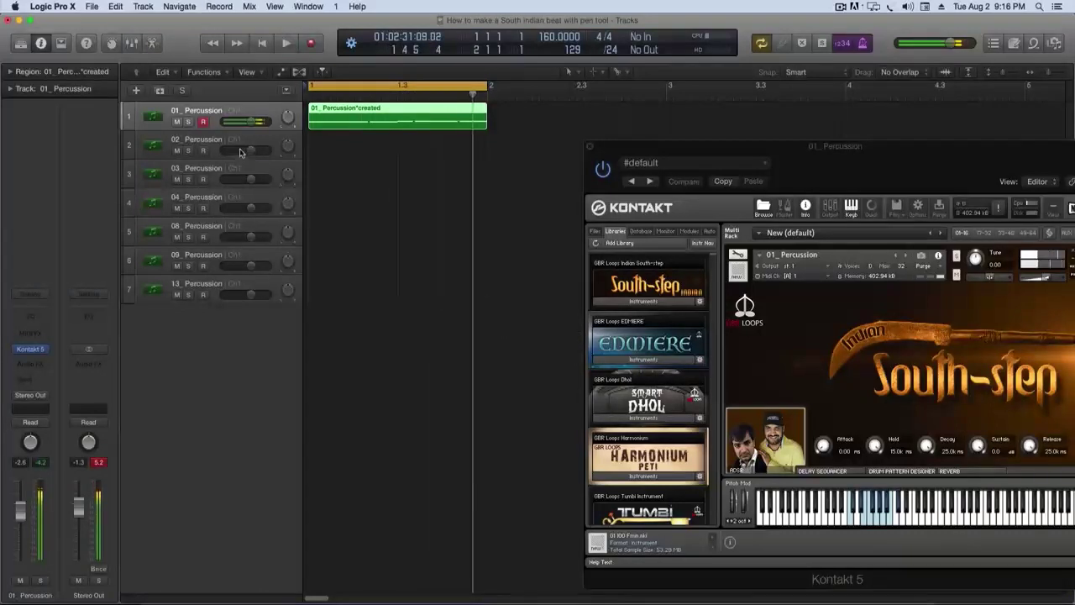
{"action": "left_click", "coordinate": [224, 148]}
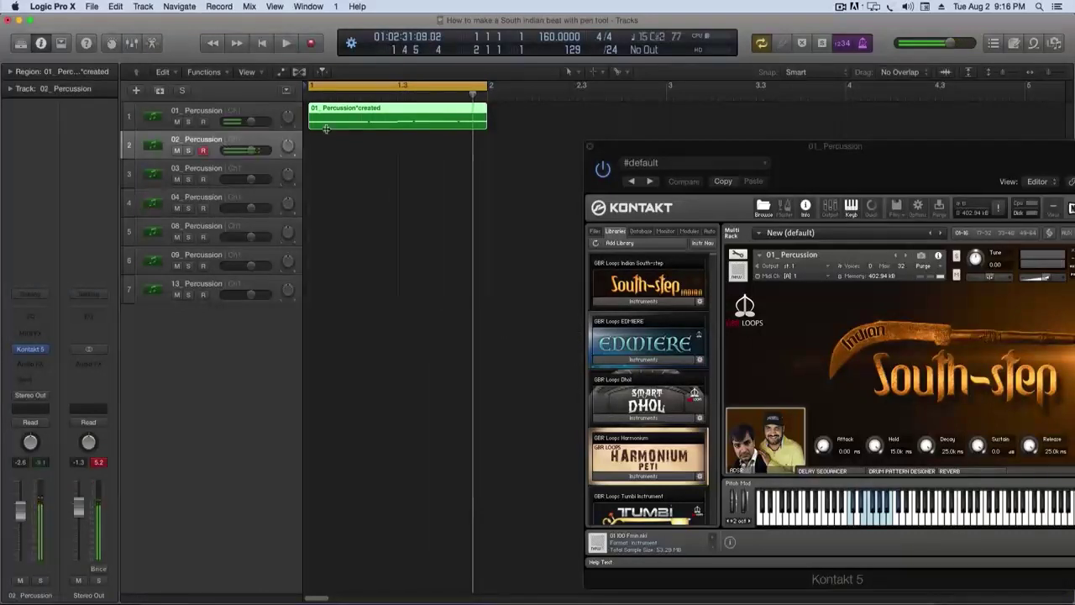
{"action": "left_click", "coordinate": [347, 148]}
{"action": "left_click", "coordinate": [347, 124]}
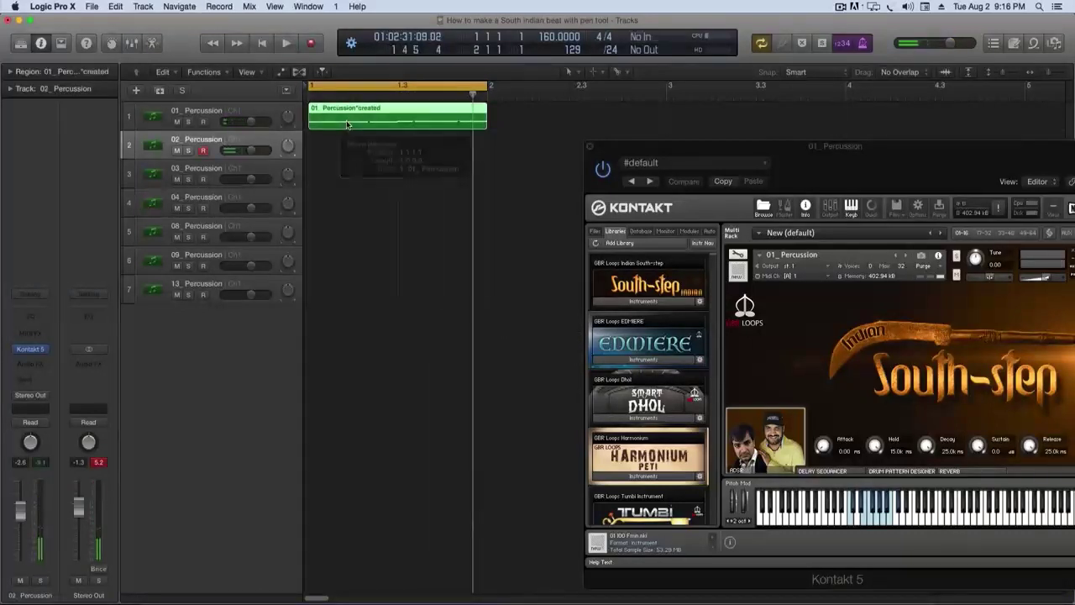
{"action": "left_click", "coordinate": [116, 6]}
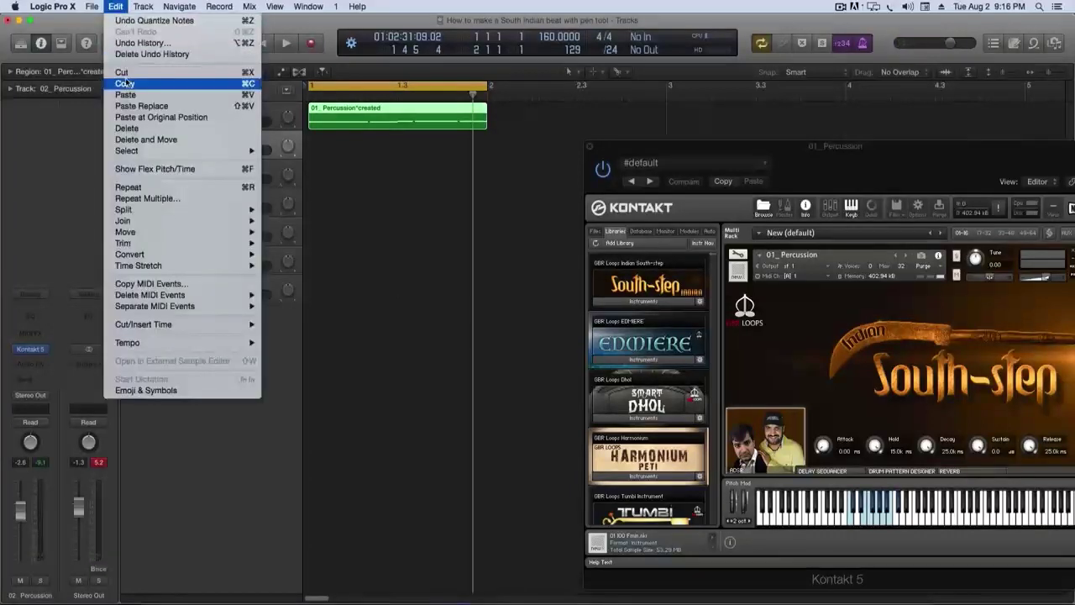
{"action": "left_click", "coordinate": [120, 8]}
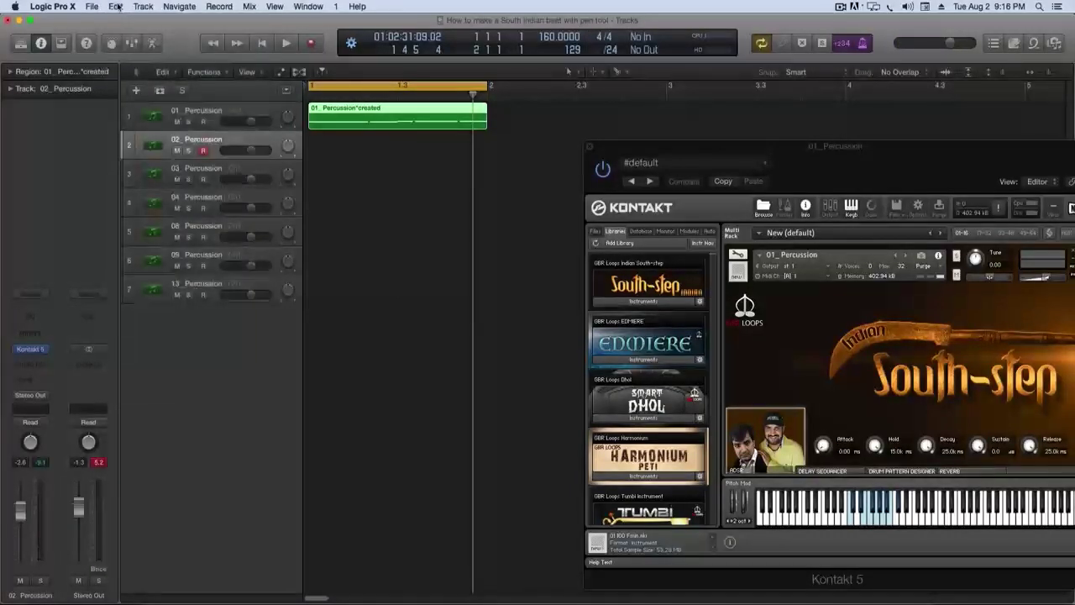
{"action": "left_click", "coordinate": [119, 6]}
{"action": "left_click", "coordinate": [147, 93]}
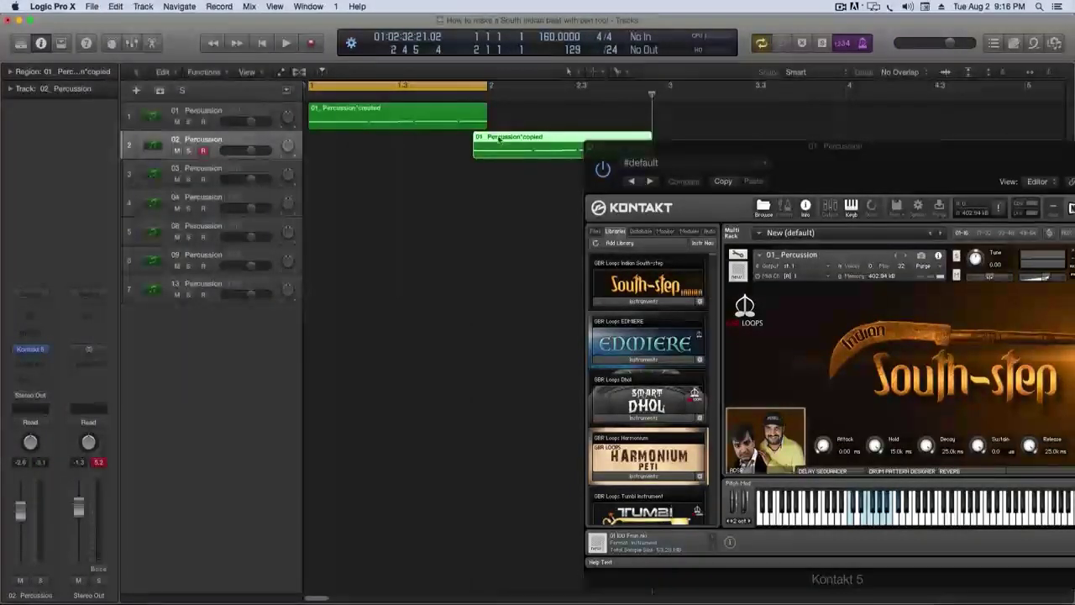
{"action": "left_click_drag", "start_coordinate": [506, 141], "coordinate": [342, 141]}
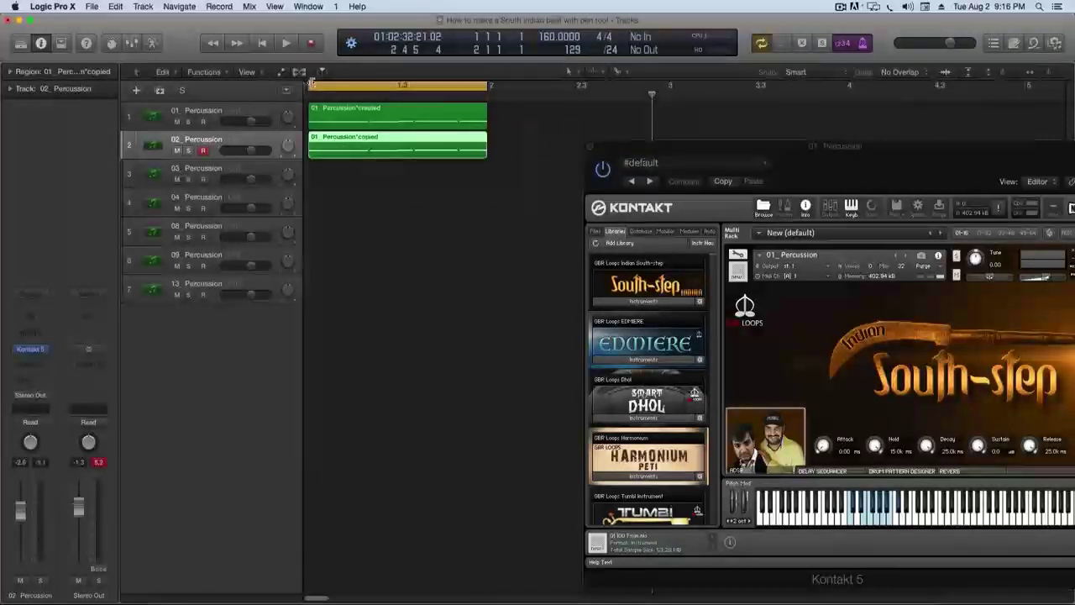
Play the two layered tracks and lower the 02_Percussion volume to -5.0 dB.
{"action": "key", "text": "space"}
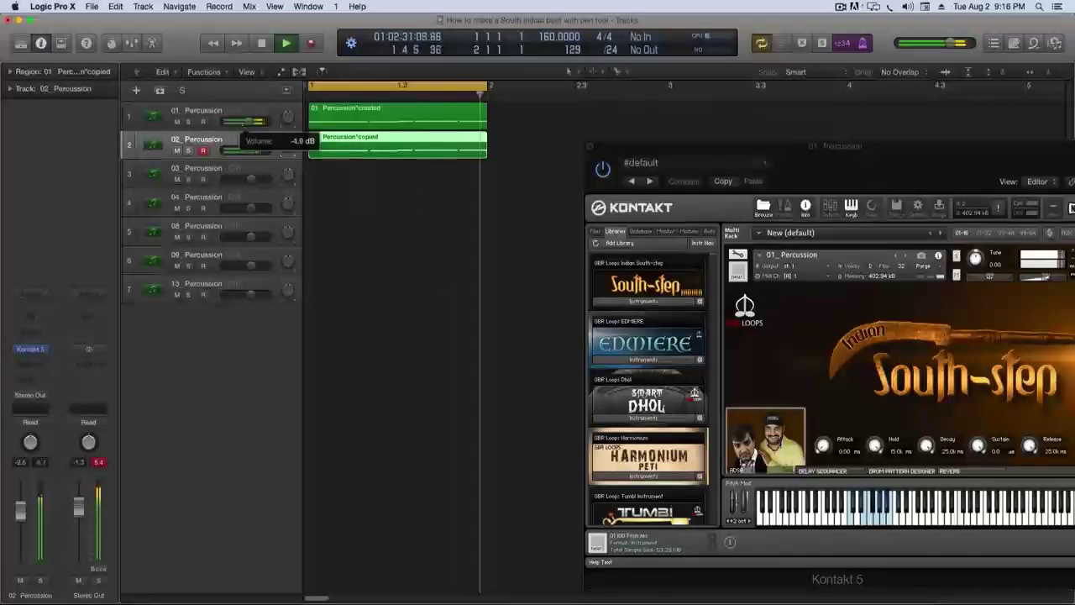
{"action": "left_click_drag", "start_coordinate": [254, 152], "coordinate": [249, 124]}
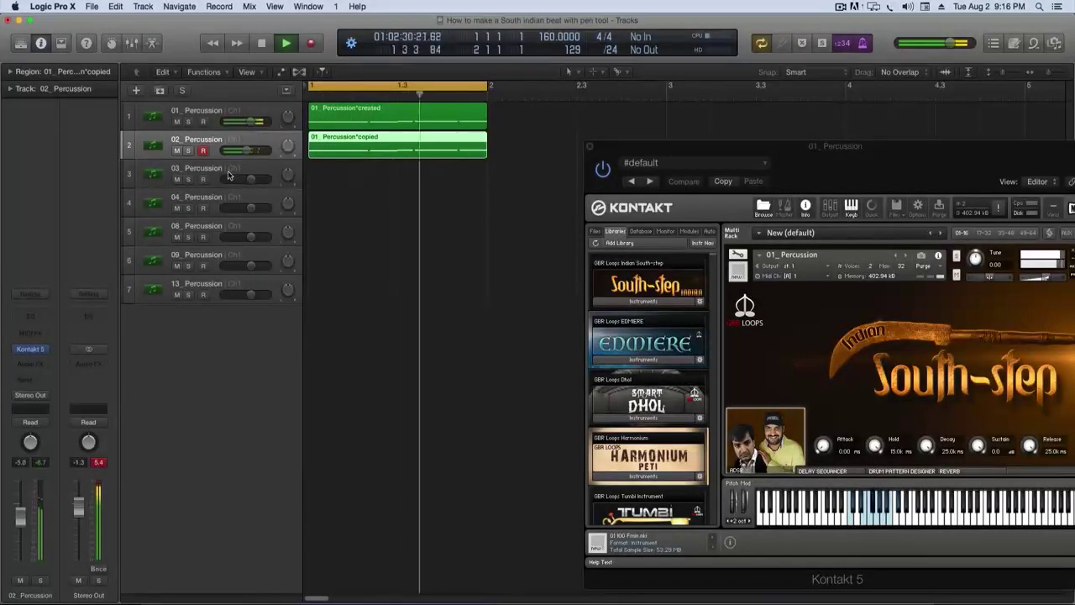
{"action": "key", "text": "space"}
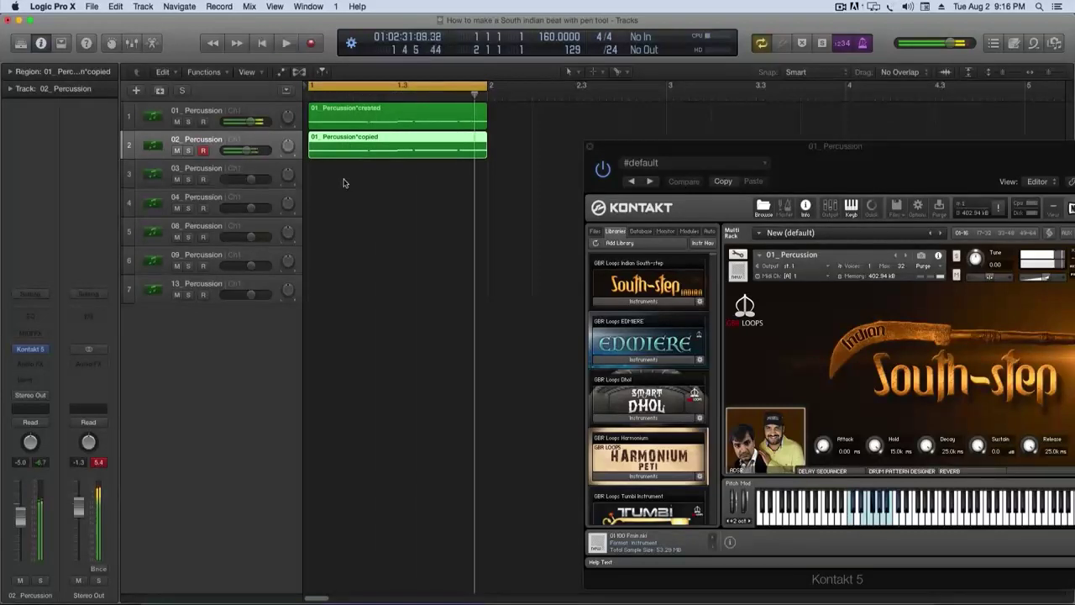
{"action": "left_click", "coordinate": [324, 179]}
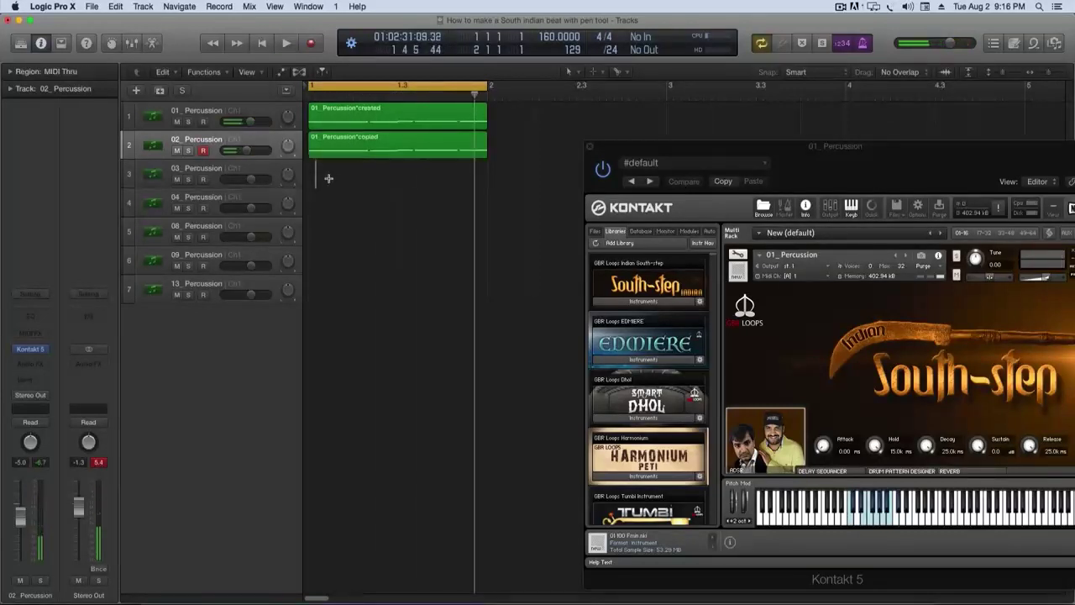
{"action": "left_click", "coordinate": [333, 153]}
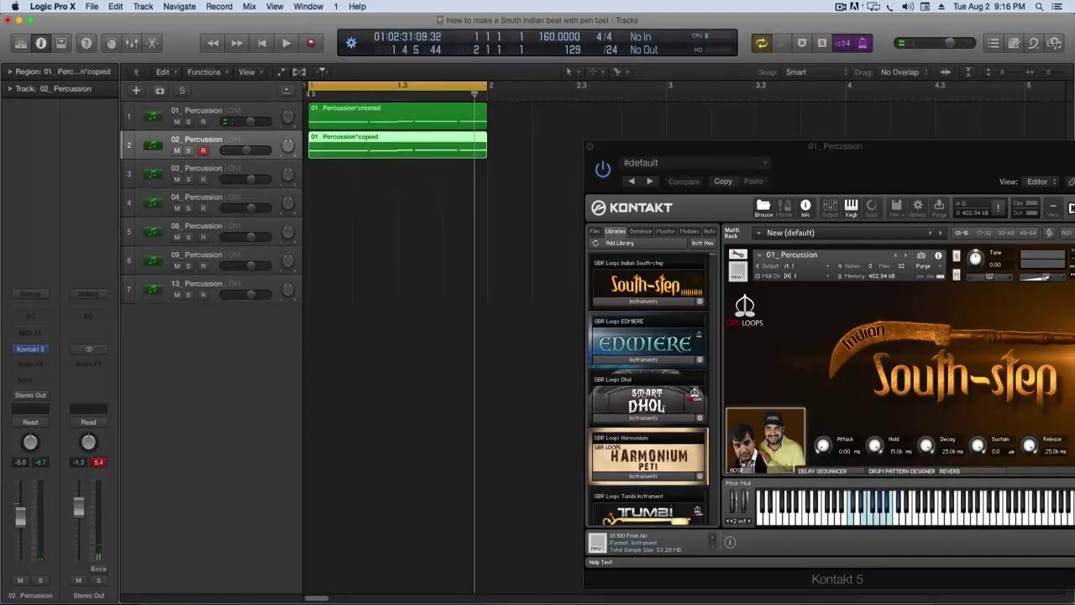
{"action": "key", "text": "Return"}
{"action": "left_click", "coordinate": [116, 7]}
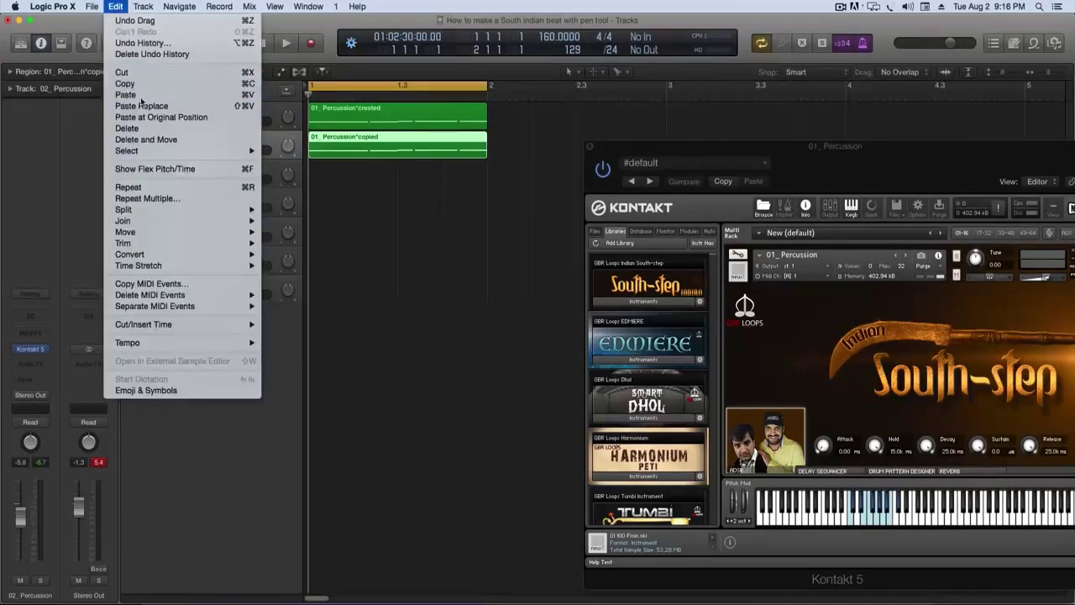
{"action": "left_click", "coordinate": [134, 97]}
{"action": "left_click_drag", "start_coordinate": [492, 151], "coordinate": [502, 183]}
{"action": "key", "text": "Delete"}
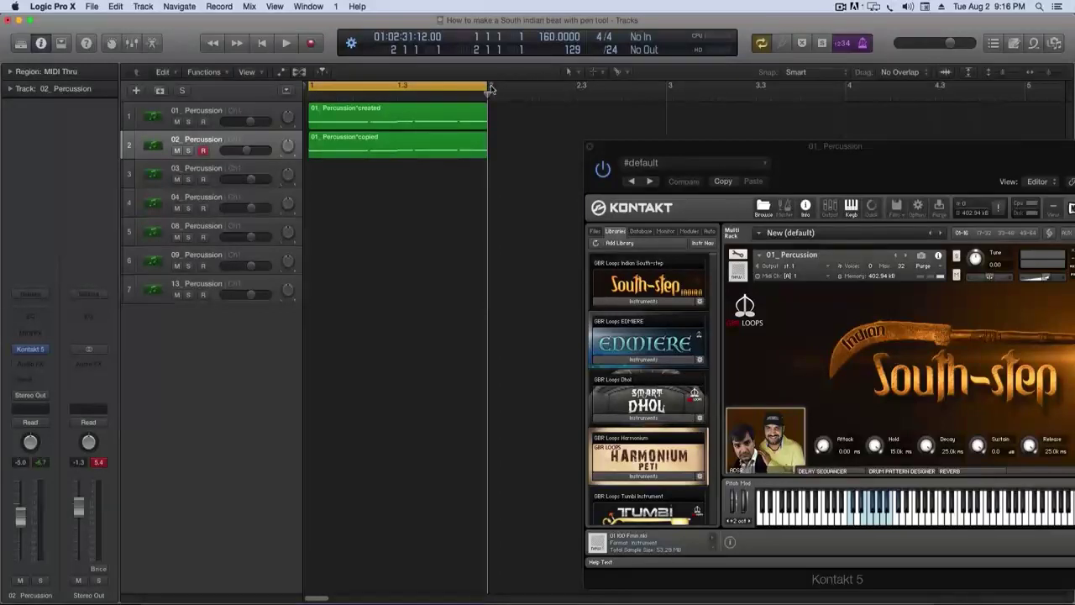
Paste another copy of the region, place it on the 03_Percussion track at bar 1, and return the playhead to the start.
{"action": "left_click", "coordinate": [125, 6]}
{"action": "left_click", "coordinate": [130, 99]}
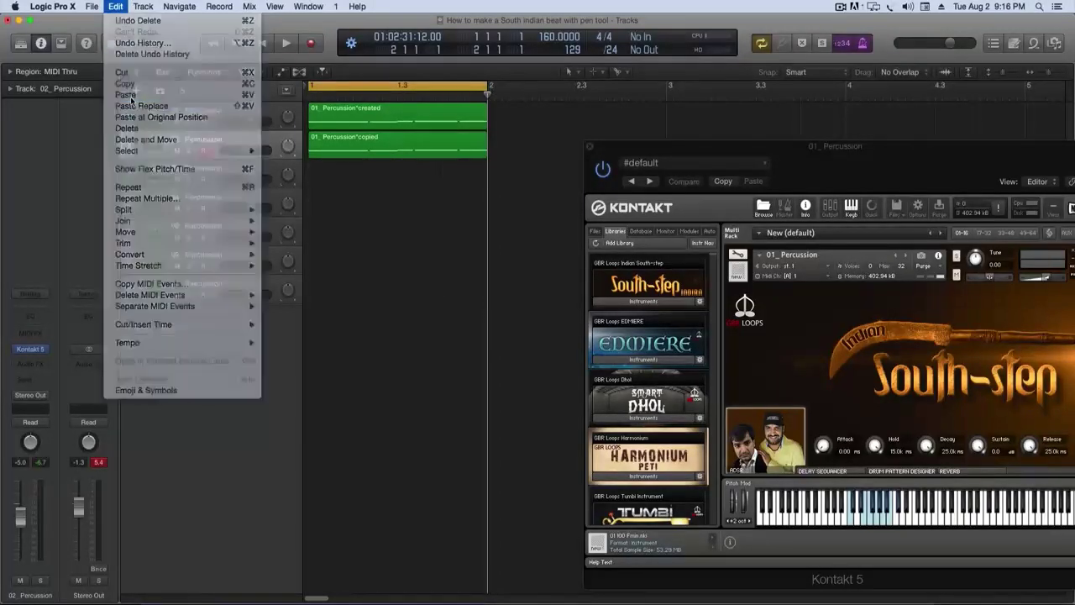
{"action": "left_click_drag", "start_coordinate": [521, 162], "coordinate": [341, 175]}
{"action": "left_click", "coordinate": [306, 90]}
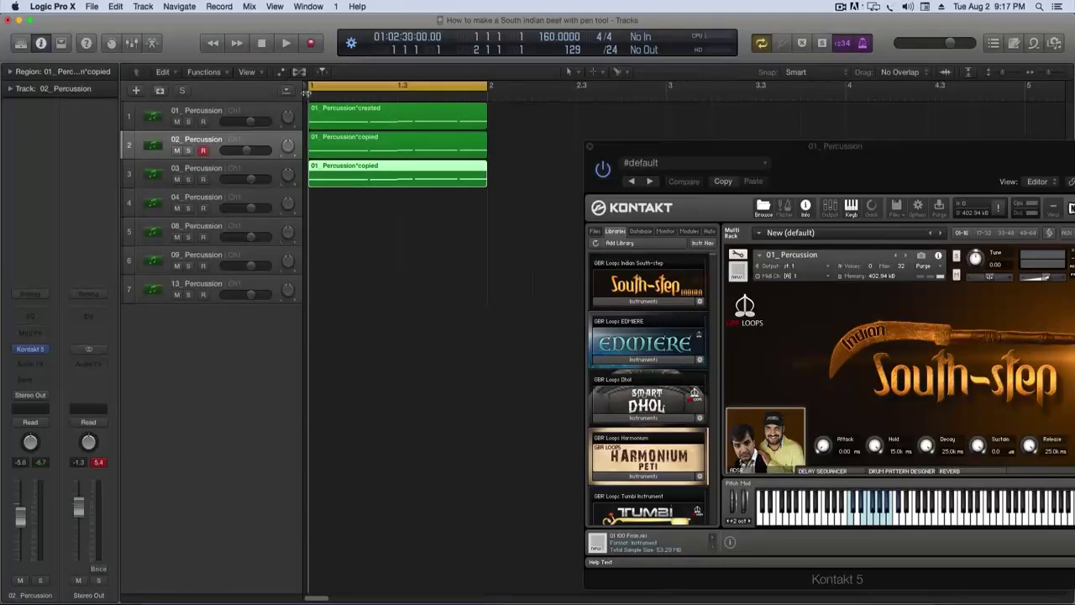
Open the copied 03_Percussion region in the Piano Roll and close the Kontakt window.
{"action": "key", "text": "space"}
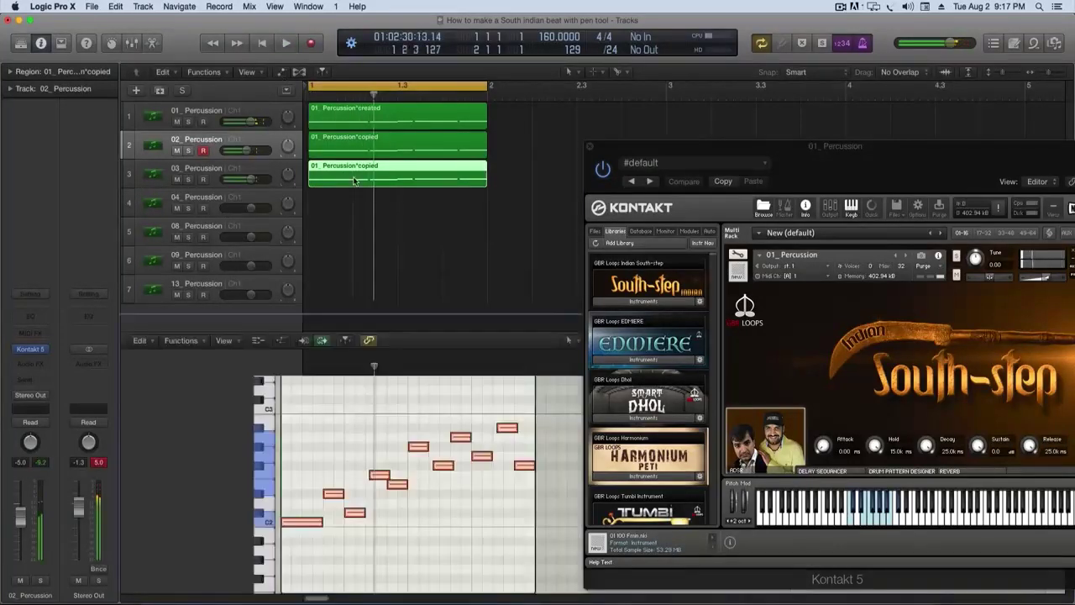
{"action": "key", "text": "p"}
{"action": "left_click", "coordinate": [588, 148]}
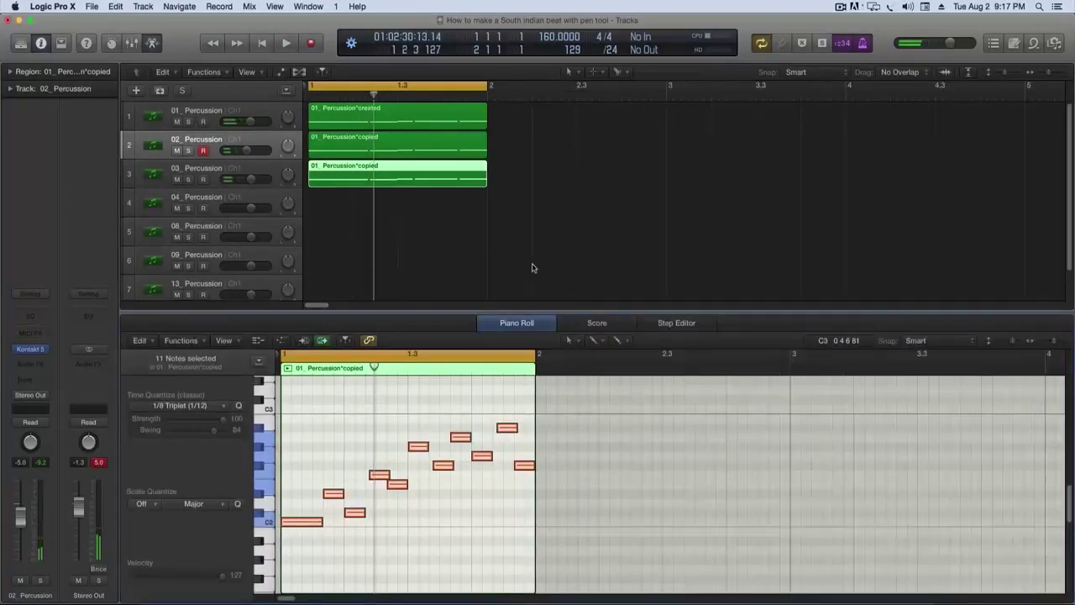
Solo the 03_Percussion track and play back its pattern from the start.
{"action": "left_click", "coordinate": [189, 180]}
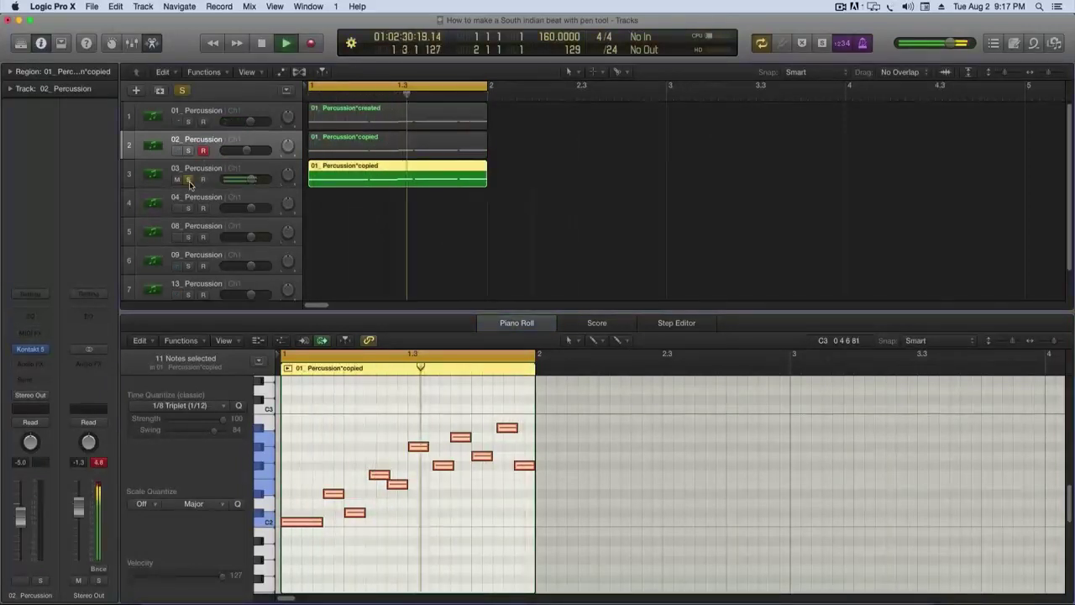
{"action": "key", "text": "space"}
{"action": "left_click", "coordinate": [189, 180]}
{"action": "left_click", "coordinate": [189, 180]}
{"action": "key", "text": "space"}
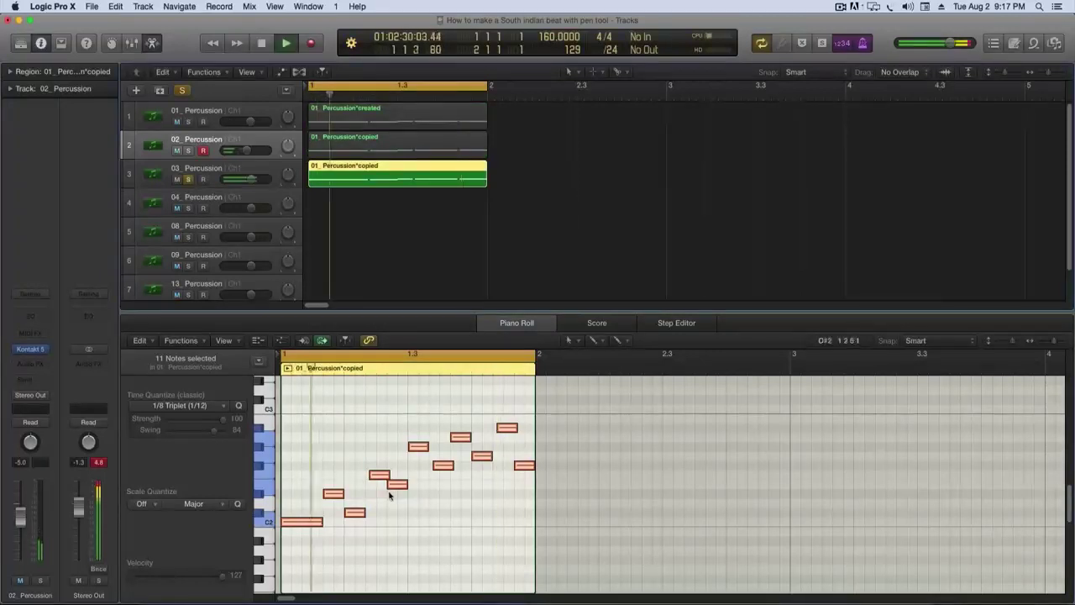
{"action": "key", "text": "space"}
{"action": "key", "text": "space"}
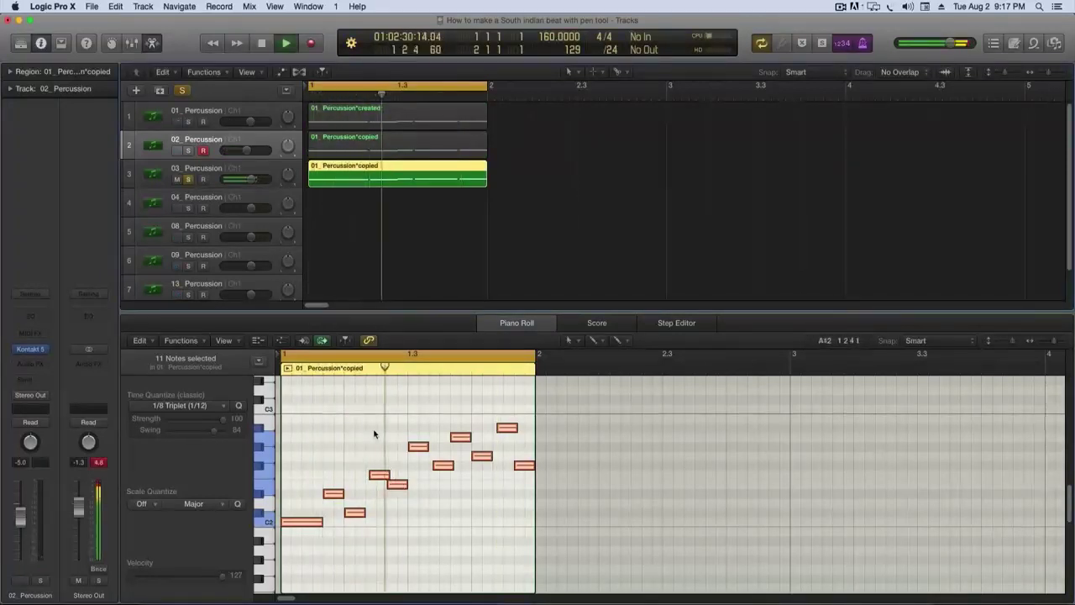
{"action": "key", "text": "space"}
Try the eight notes from F2 onward about one grid division later, play them back, and move them back again.
{"action": "left_click_drag", "start_coordinate": [373, 422], "coordinate": [605, 548]}
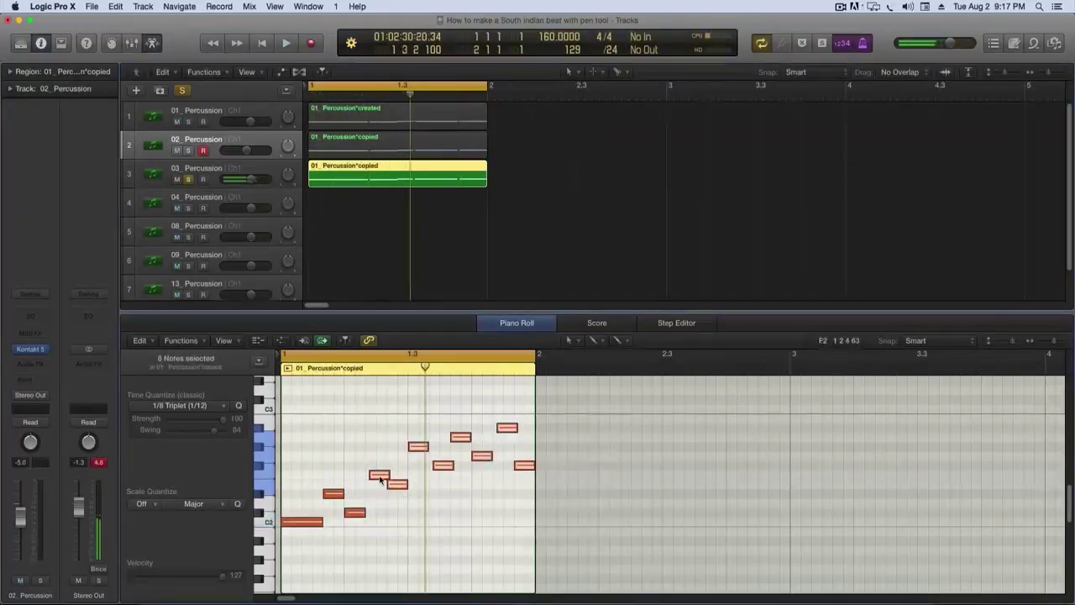
{"action": "left_click_drag", "start_coordinate": [384, 476], "coordinate": [400, 484]}
{"action": "key", "text": "space"}
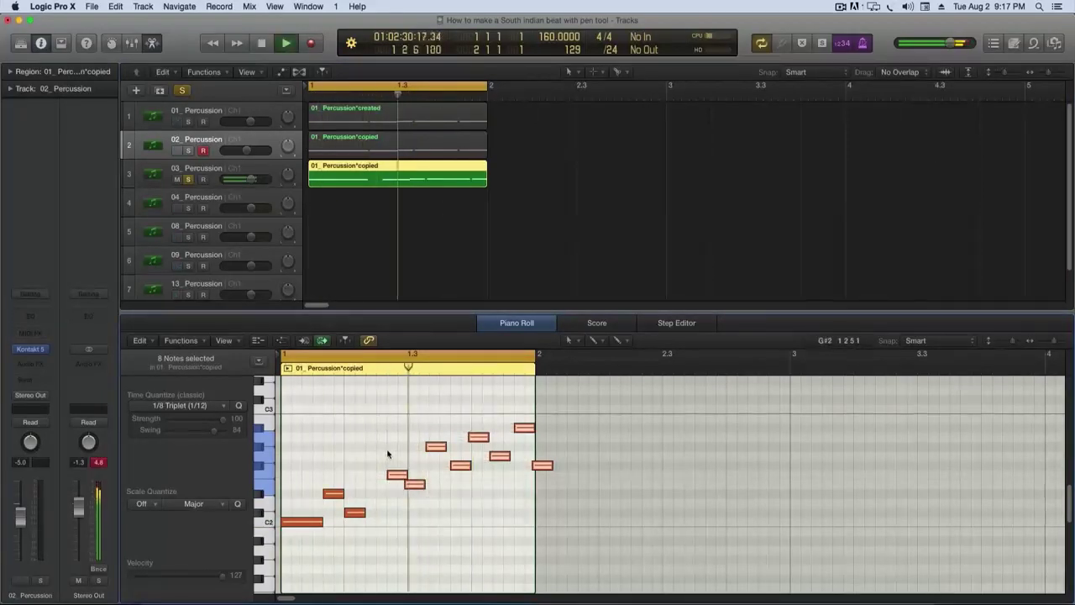
{"action": "key", "text": "space"}
{"action": "key", "text": "space"}
{"action": "key", "text": "space"}
{"action": "left_click_drag", "start_coordinate": [395, 475], "coordinate": [377, 478]}
{"action": "key", "text": "space"}
{"action": "key", "text": "space"}
Shift the notes from E2 onward so E2 starts at 1.3, and move the notes from G#2 onward one more grid division later.
{"action": "left_click_drag", "start_coordinate": [395, 427], "coordinate": [549, 528]}
{"action": "mouse_move", "coordinate": [399, 489]}
{"action": "left_mouse_down"}
{"action": "mouse_move", "coordinate": [448, 490]}
{"action": "mouse_move", "coordinate": [420, 493]}
{"action": "left_mouse_up"}
{"action": "key", "text": "space"}
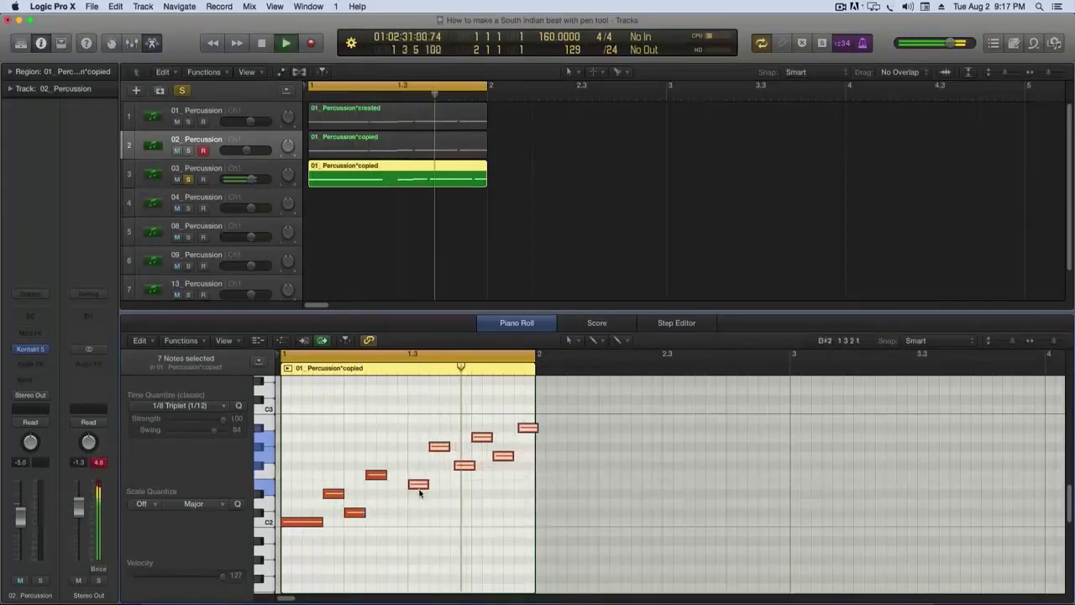
{"action": "left_click", "coordinate": [454, 484]}
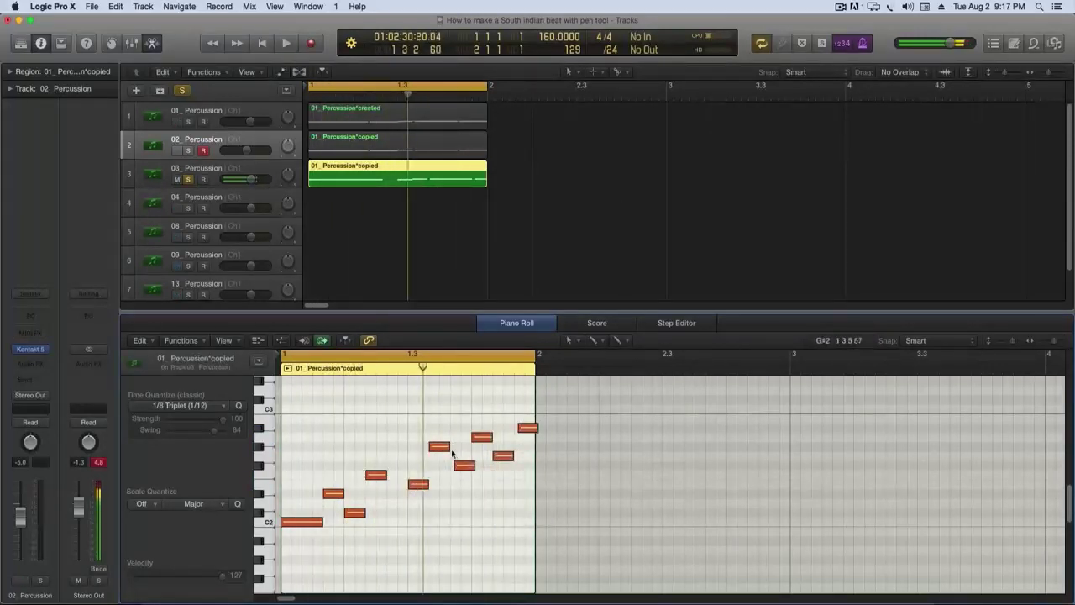
{"action": "left_click", "coordinate": [439, 447]}
{"action": "left_click_drag", "start_coordinate": [543, 413], "coordinate": [462, 448]}
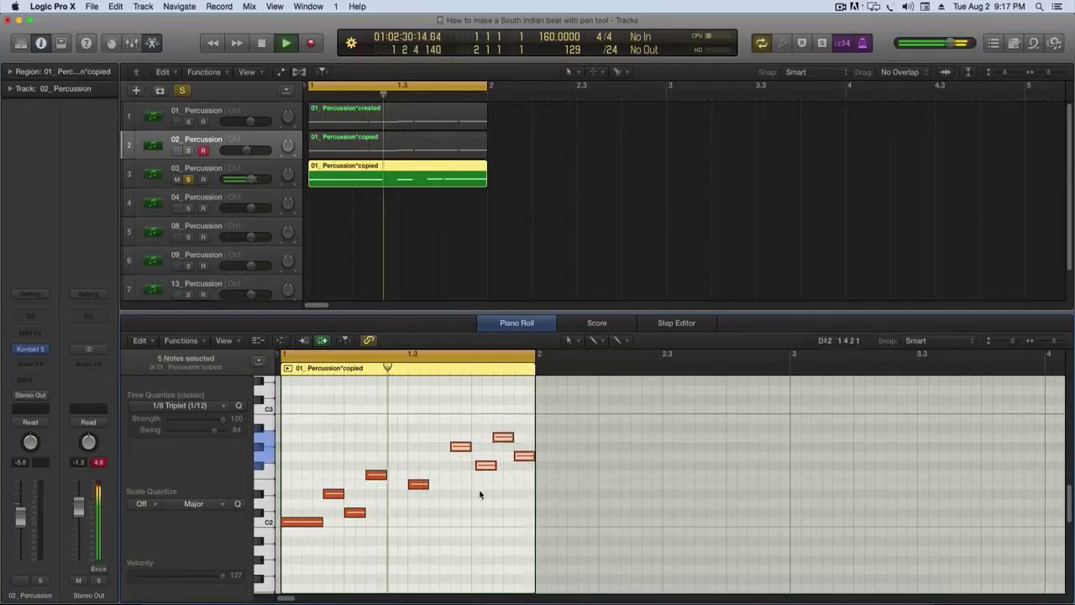
Select all notes in the region, reapply the 1/8 Triplet (1/12) quantize with swing 84, and play back the pattern.
{"action": "left_click", "coordinate": [483, 487]}
{"action": "key", "text": "space"}
{"action": "left_click_drag", "start_coordinate": [523, 423], "coordinate": [298, 563]}
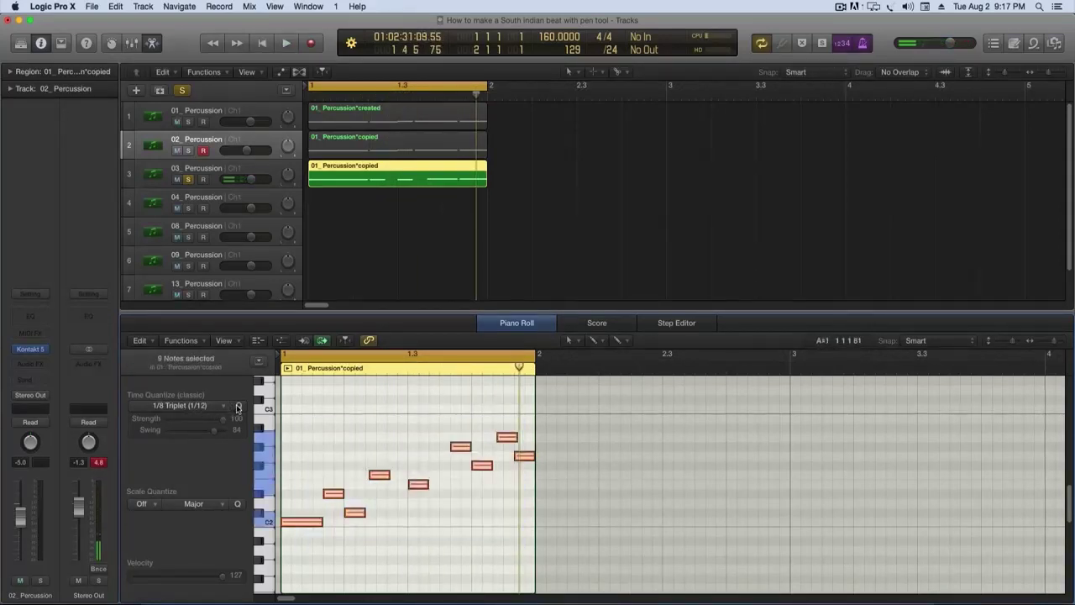
{"action": "key", "text": "space"}
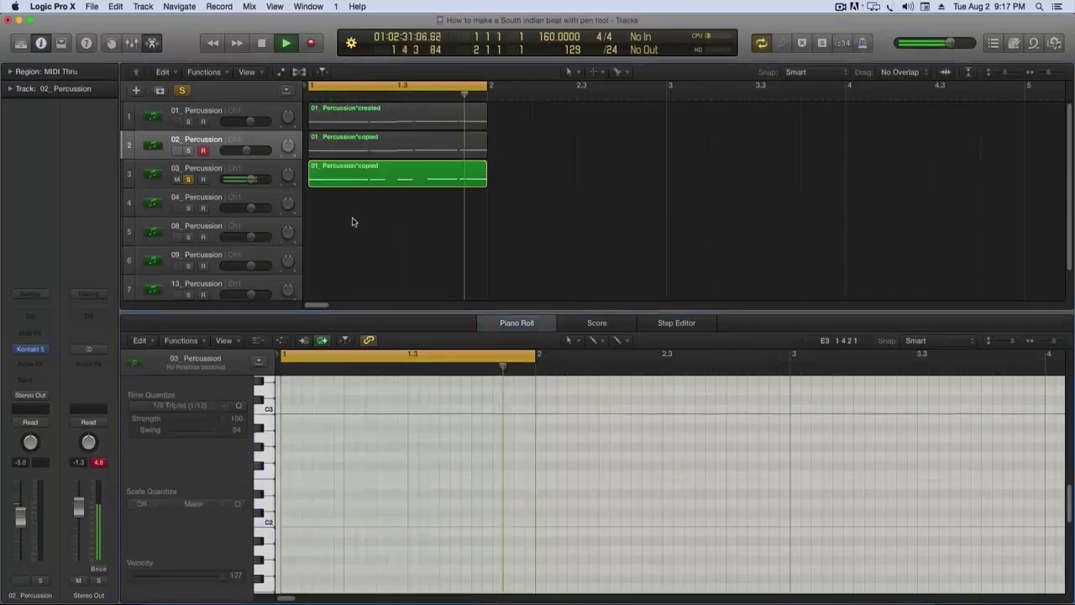
Add the 02_Percussion and 01_Percussion tracks to the solo during playback, raising the 02_Percussion volume to -1.7 dB.
{"action": "left_click", "coordinate": [353, 221]}
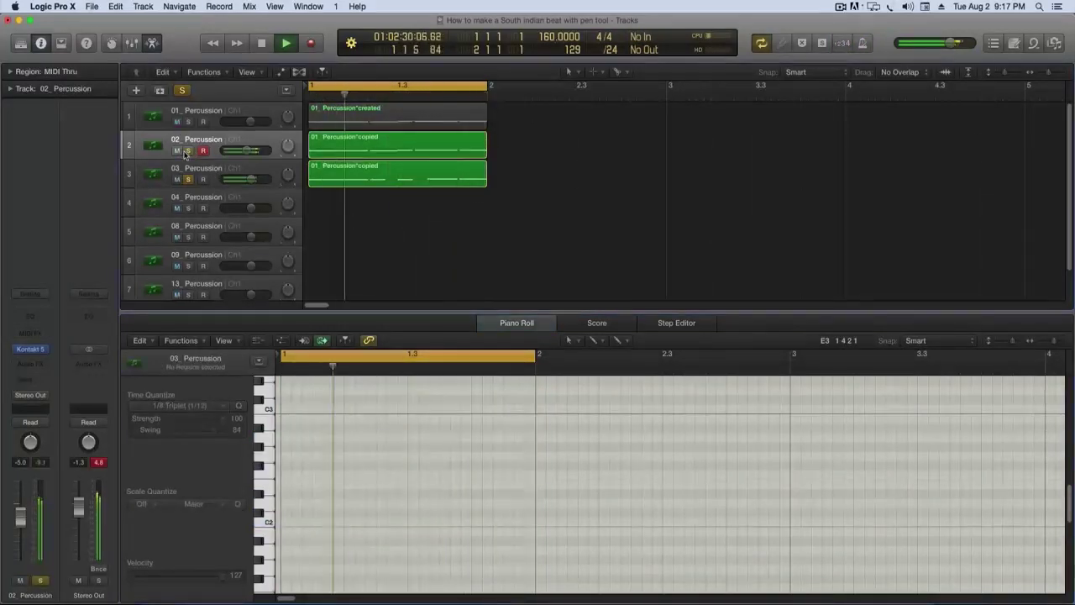
{"action": "left_click_drag", "start_coordinate": [249, 151], "coordinate": [255, 151]}
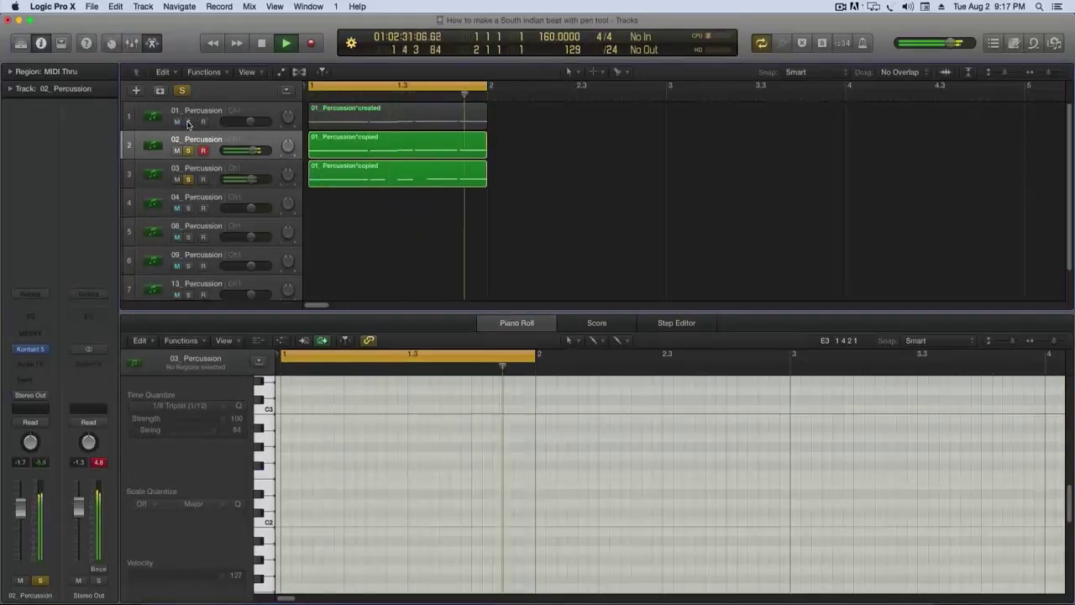
{"action": "left_click", "coordinate": [188, 122]}
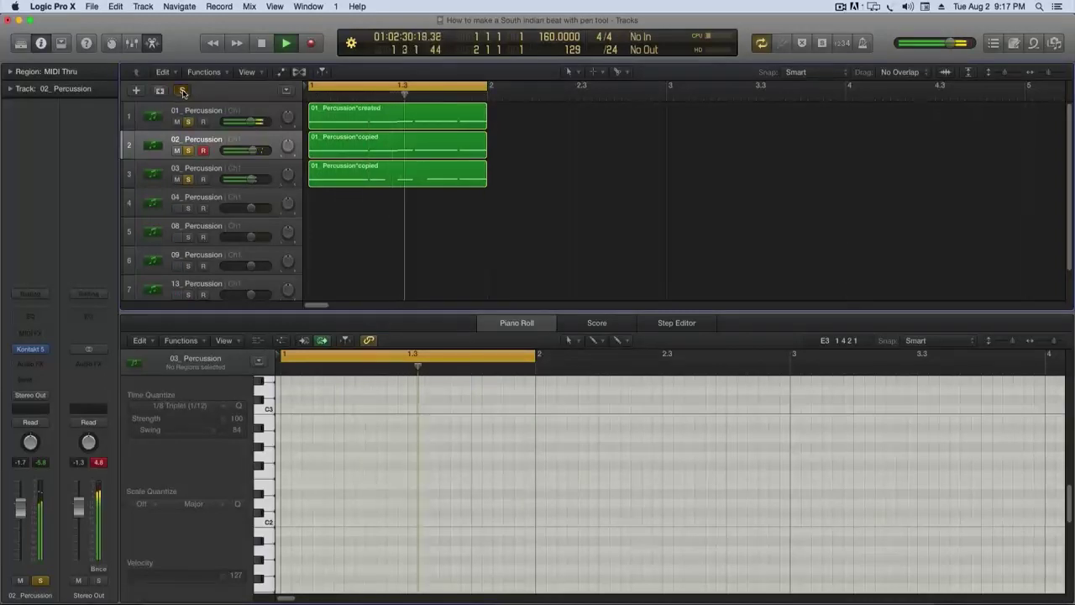
Clear all track solos, then stop playback with the Piano Roll closed.
{"action": "left_click", "coordinate": [183, 91]}
{"action": "key", "text": "space"}
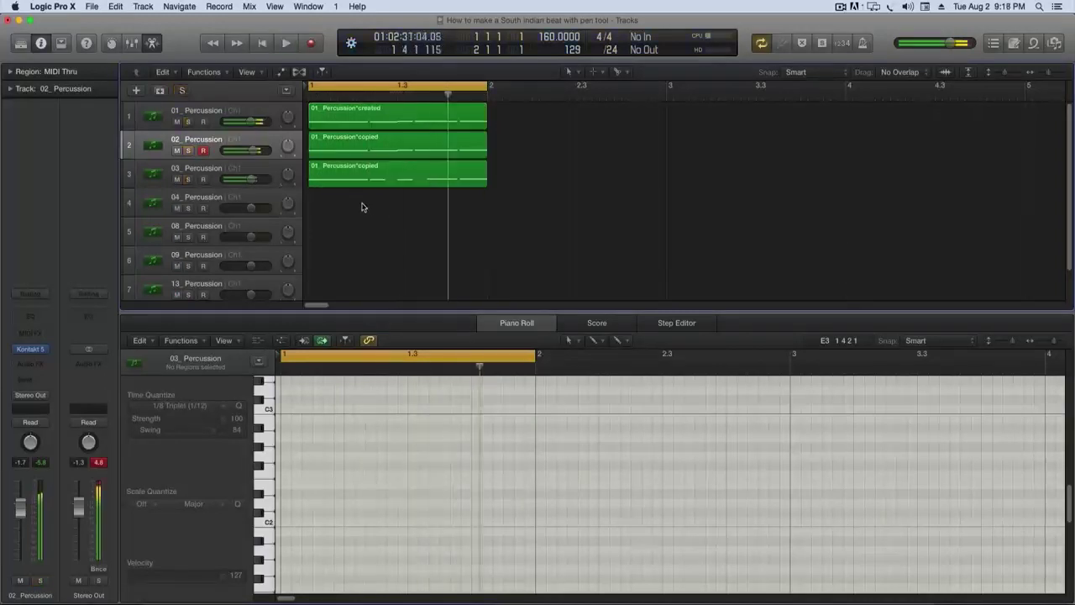
{"action": "left_click", "coordinate": [518, 326]}
Create an empty one-bar MIDI region at bar 1 on the 04_Percussion track and open it in the Piano Roll.
{"action": "left_click", "coordinate": [225, 200]}
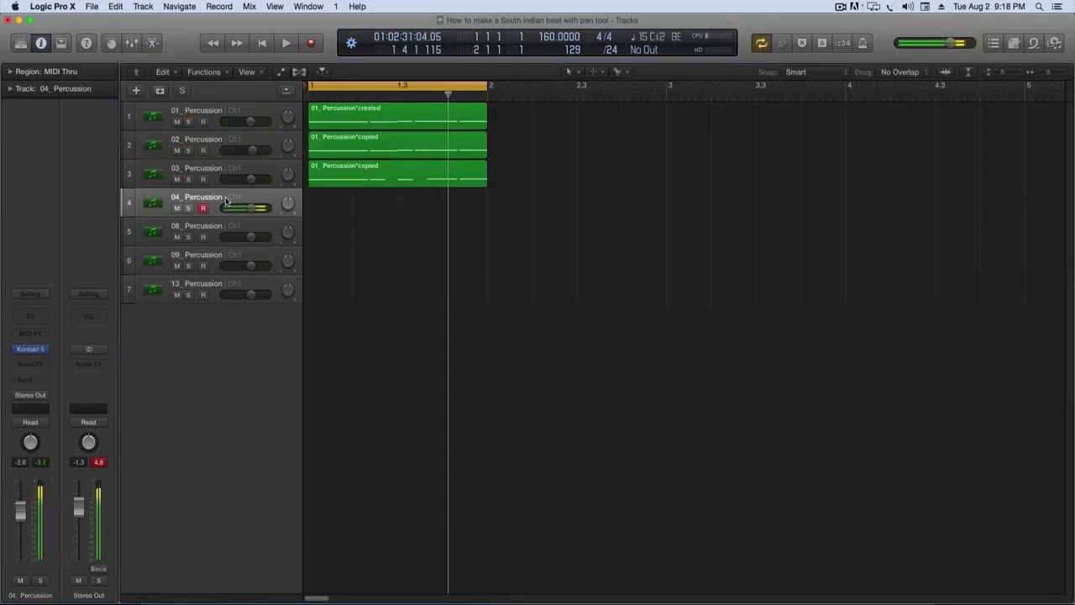
{"action": "right_click", "coordinate": [317, 205]}
{"action": "left_click", "coordinate": [331, 211]}
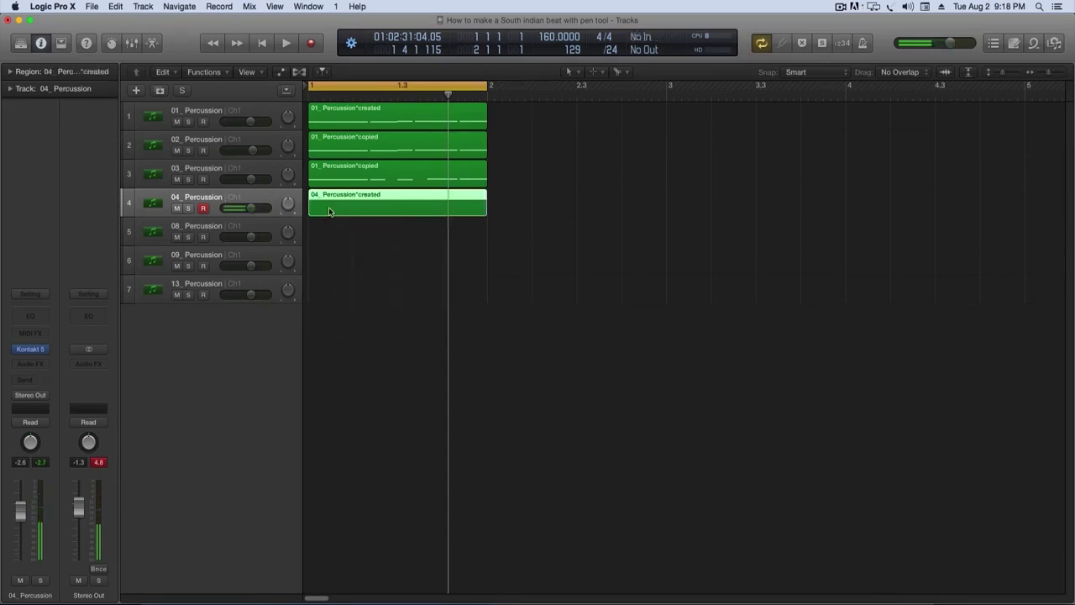
{"action": "double_click", "coordinate": [330, 214]}
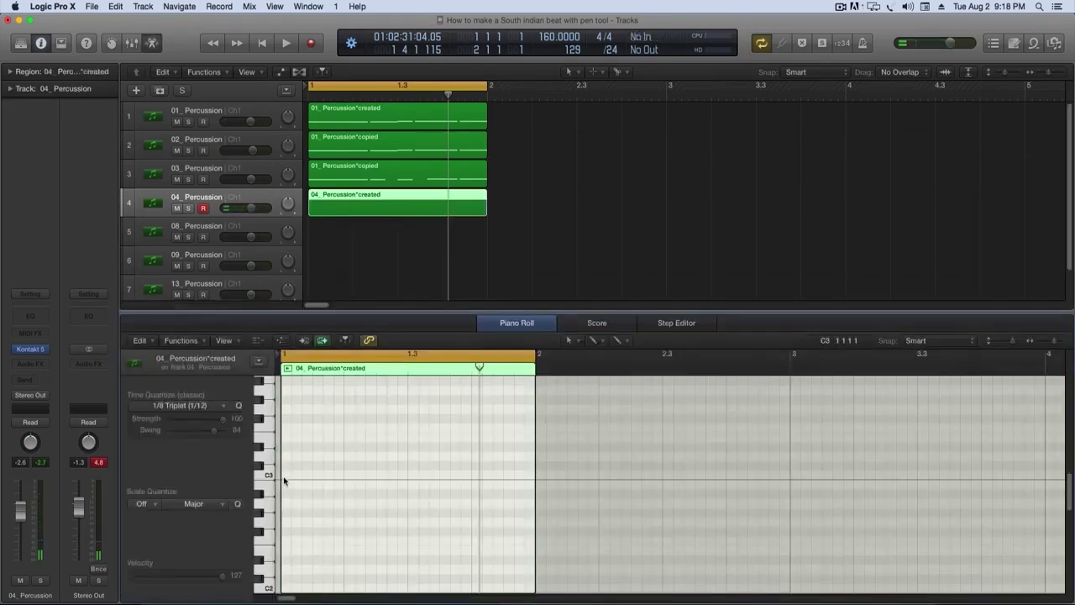
Draw a C2 note at the region's start, lengthen it, and add a D#2 note starting just before beat 2.
{"action": "scroll", "coordinate": [289, 525], "scroll_direction": "down", "scroll_amount": 5}
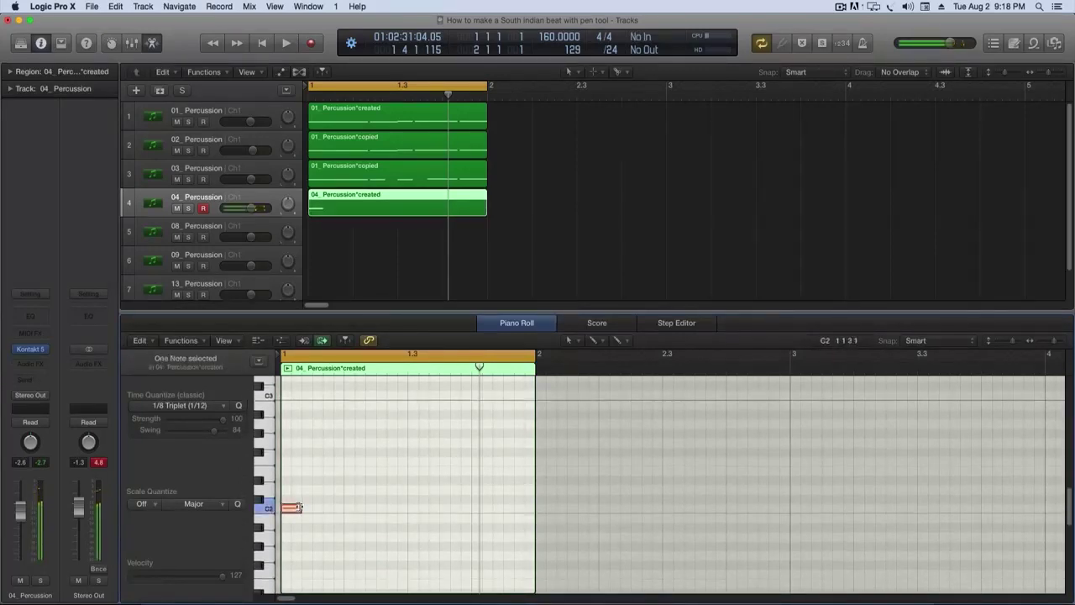
{"action": "left_click_drag", "start_coordinate": [299, 507], "coordinate": [332, 507]}
{"action": "left_click", "coordinate": [346, 481]}
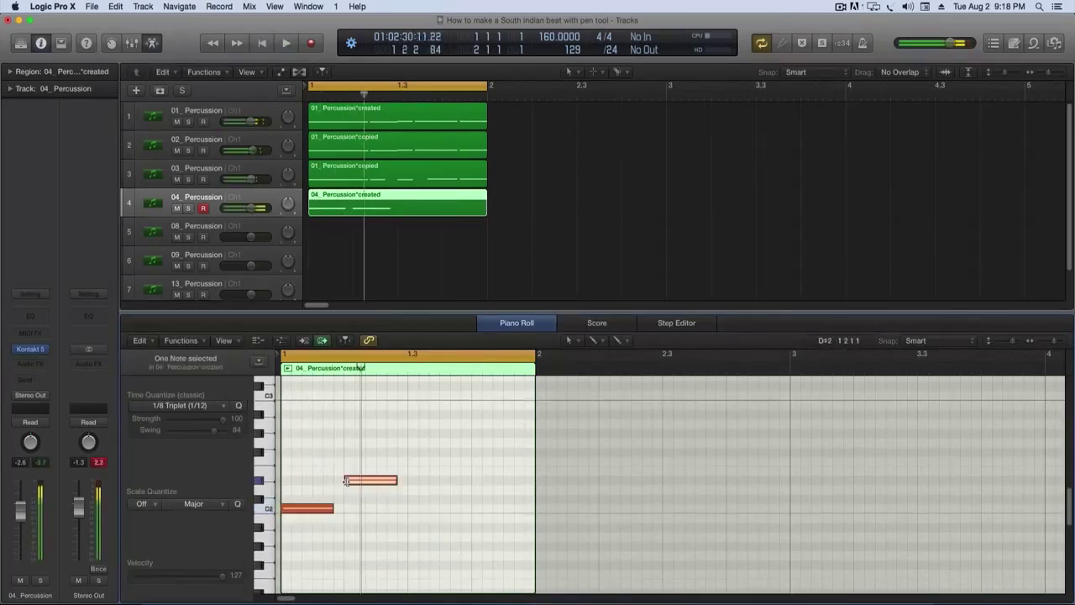
{"action": "key", "text": "space"}
{"action": "left_click_drag", "start_coordinate": [353, 483], "coordinate": [338, 484]}
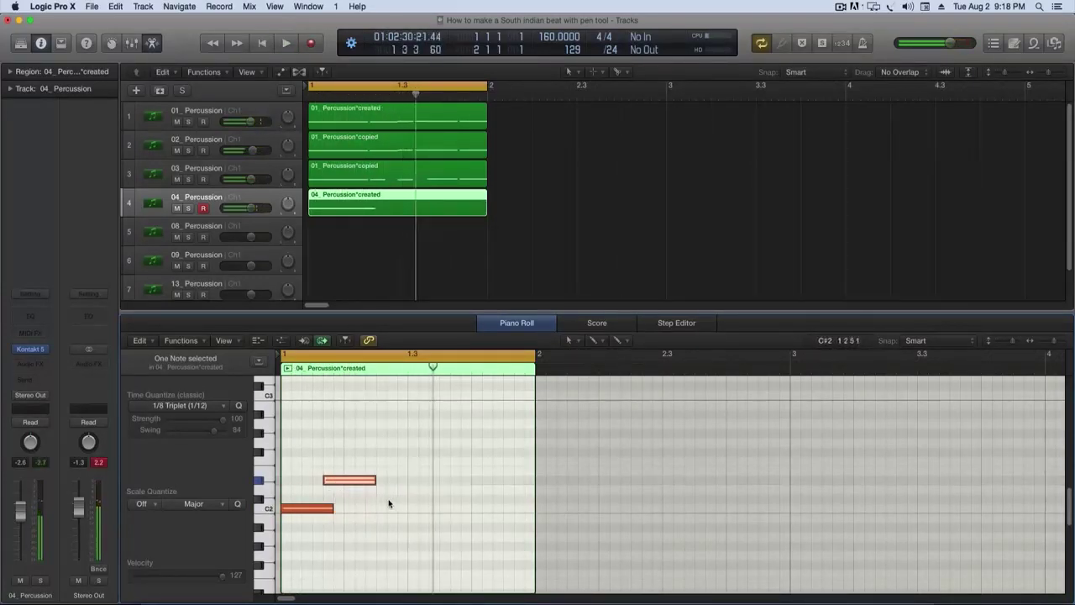
Add a C#2 note, move it to start on beat 3, and play back the pattern.
{"action": "left_click", "coordinate": [435, 499]}
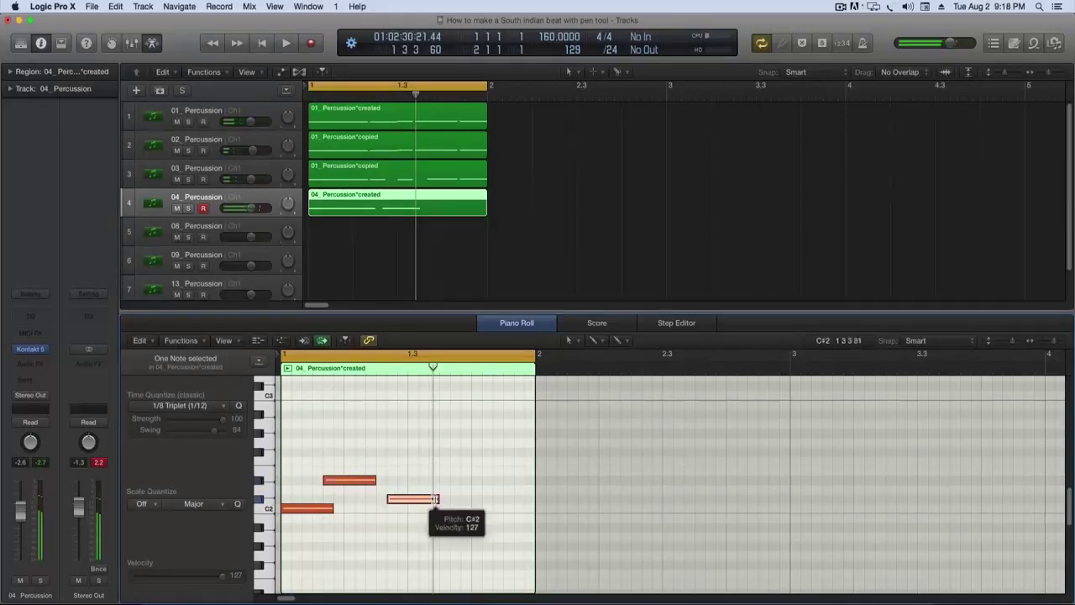
{"action": "left_click_drag", "start_coordinate": [400, 503], "coordinate": [421, 502]}
{"action": "left_click", "coordinate": [422, 503]}
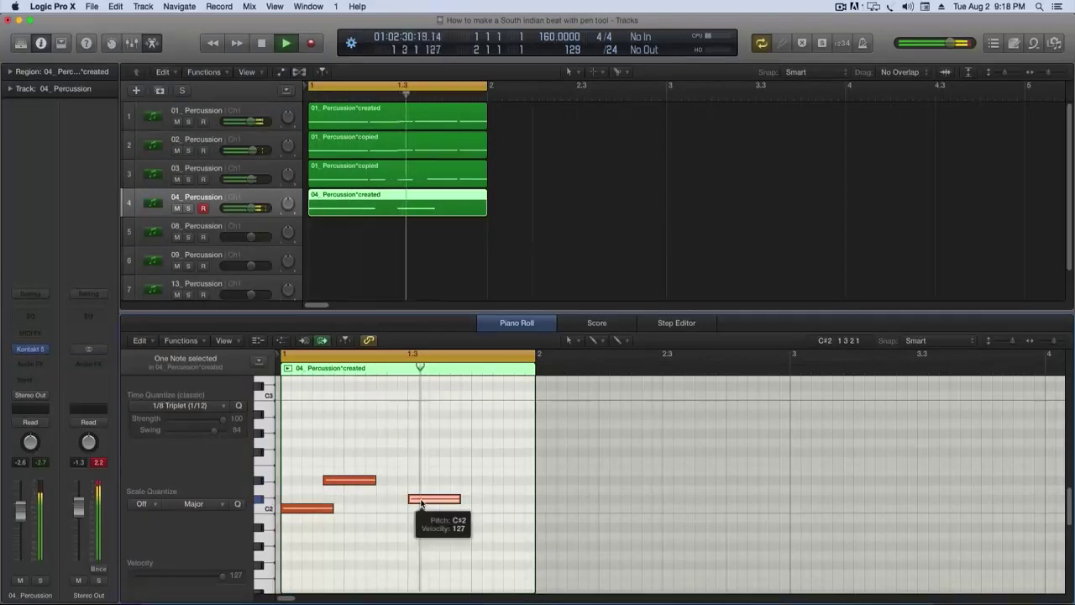
{"action": "key", "text": "space"}
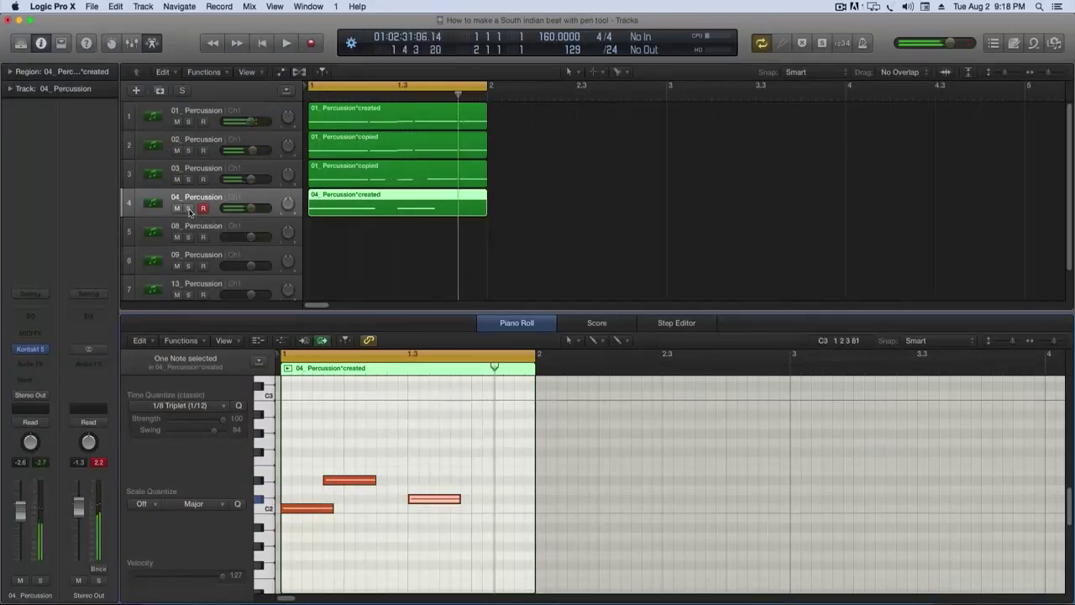
Solo the 04_Percussion and 03_Percussion tracks and play them back together.
{"action": "left_click", "coordinate": [188, 209]}
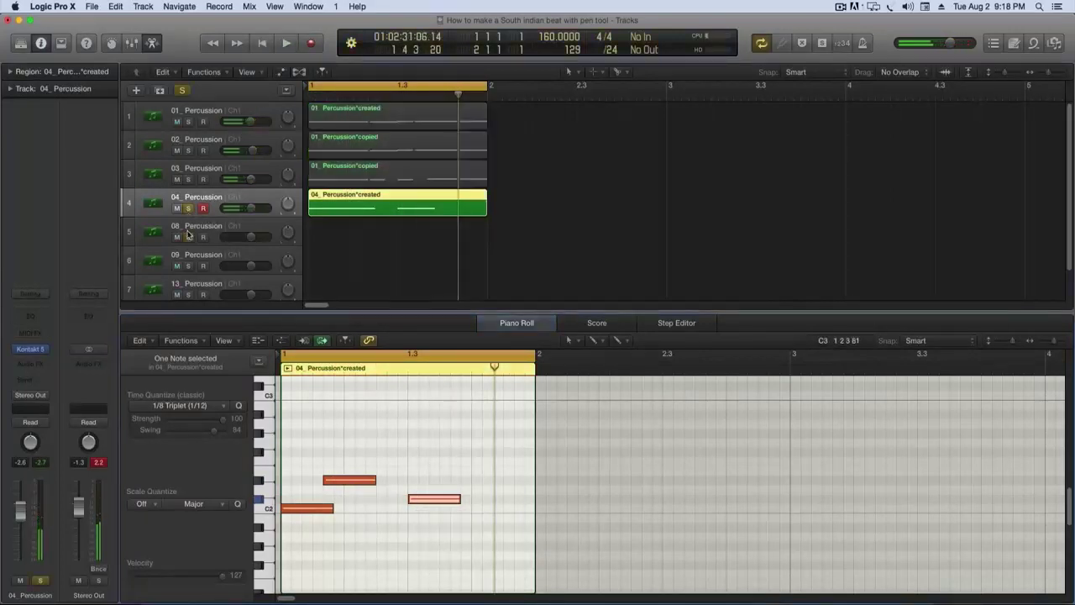
{"action": "left_click", "coordinate": [188, 179]}
{"action": "key", "text": "space"}
{"action": "key", "text": "space"}
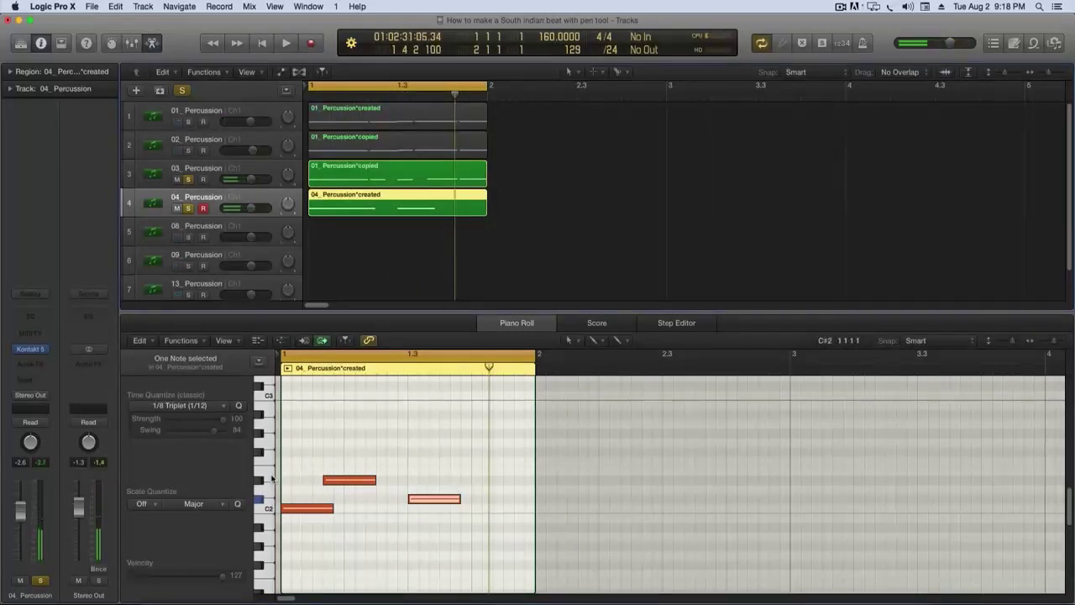
Add an F2 note between beats 3 and 4 and play back the two soloed tracks.
{"action": "left_click", "coordinate": [452, 462]}
{"action": "key", "text": "space"}
{"action": "left_click", "coordinate": [460, 464]}
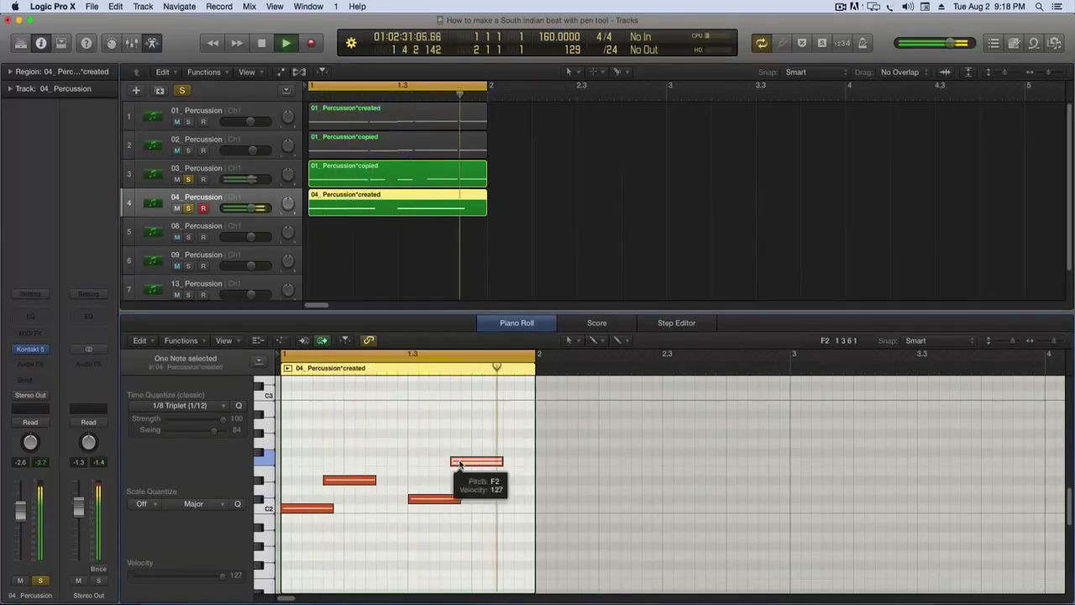
{"action": "key", "text": "space"}
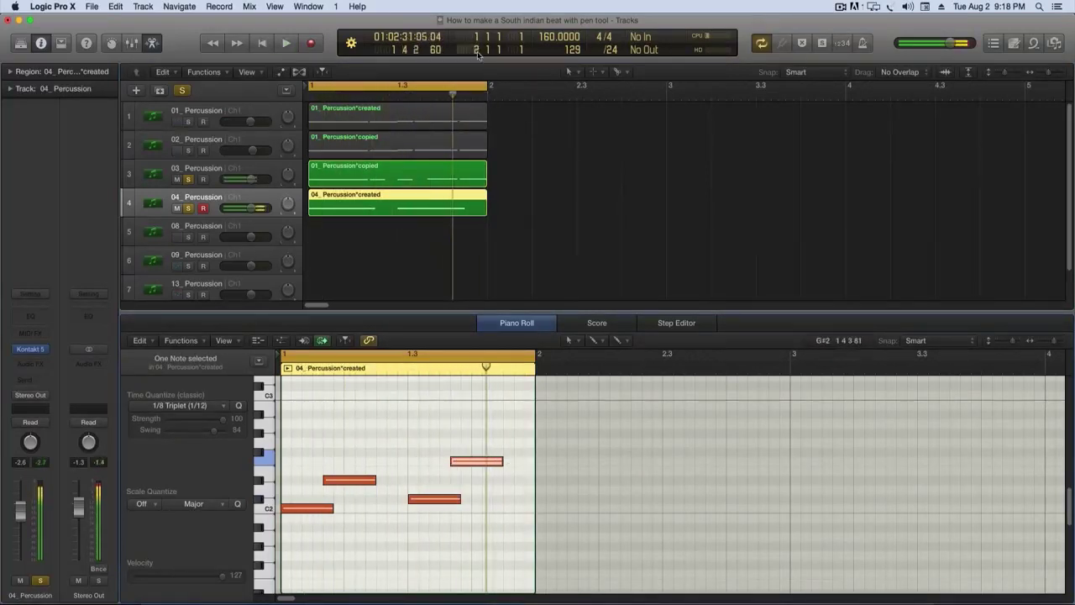
{"action": "key", "text": "space"}
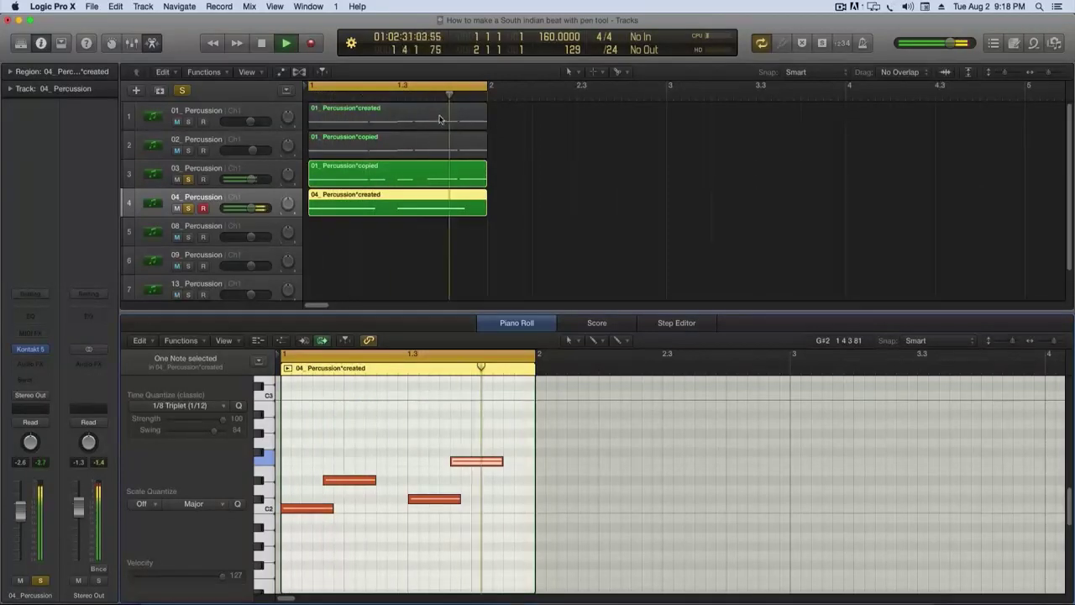
{"action": "key", "text": "space"}
Clear the solos, copy the four one-bar percussion regions to bar 2, and join each track's pair into one region.
{"action": "left_click_drag", "start_coordinate": [522, 120], "coordinate": [410, 232]}
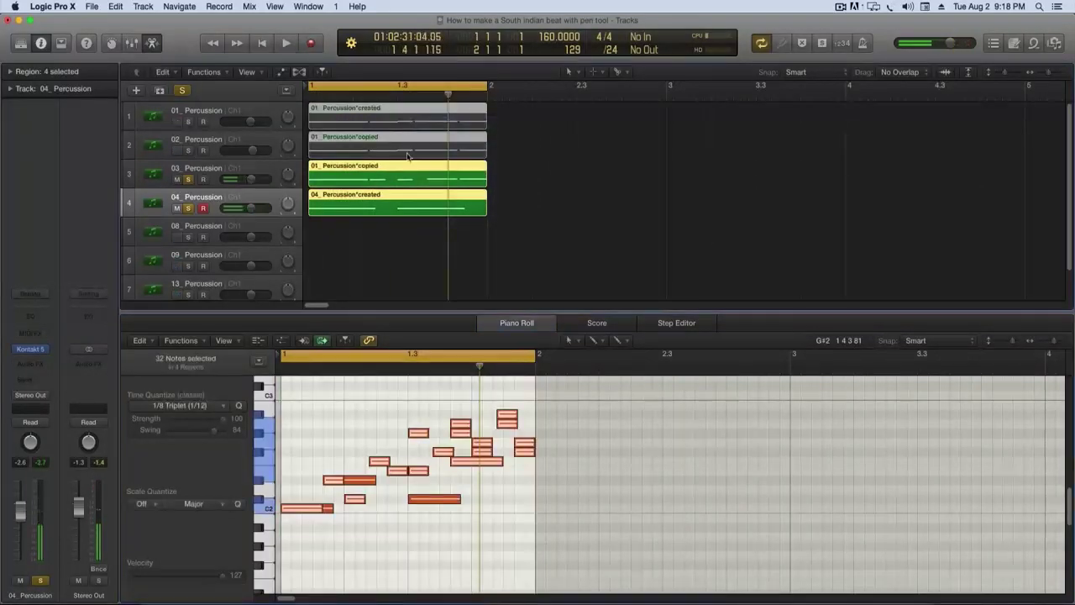
{"action": "left_click", "coordinate": [181, 91]}
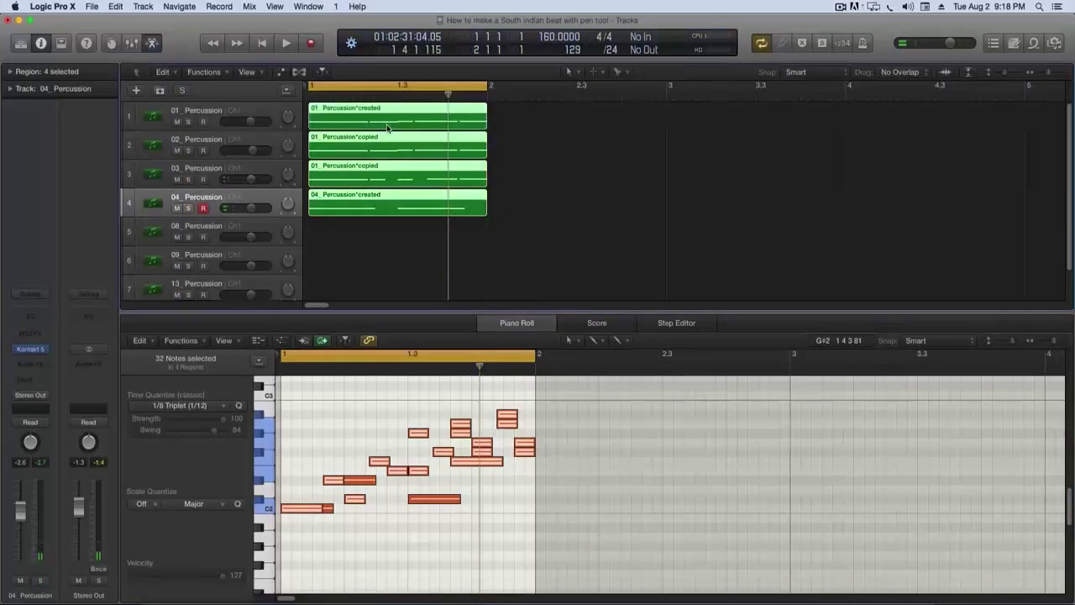
{"action": "left_click_drag", "start_coordinate": [383, 123], "coordinate": [562, 122]}
{"action": "left_click", "coordinate": [701, 157]}
{"action": "left_click_drag", "start_coordinate": [698, 118], "coordinate": [449, 230]}
{"action": "key", "text": "super+j"}
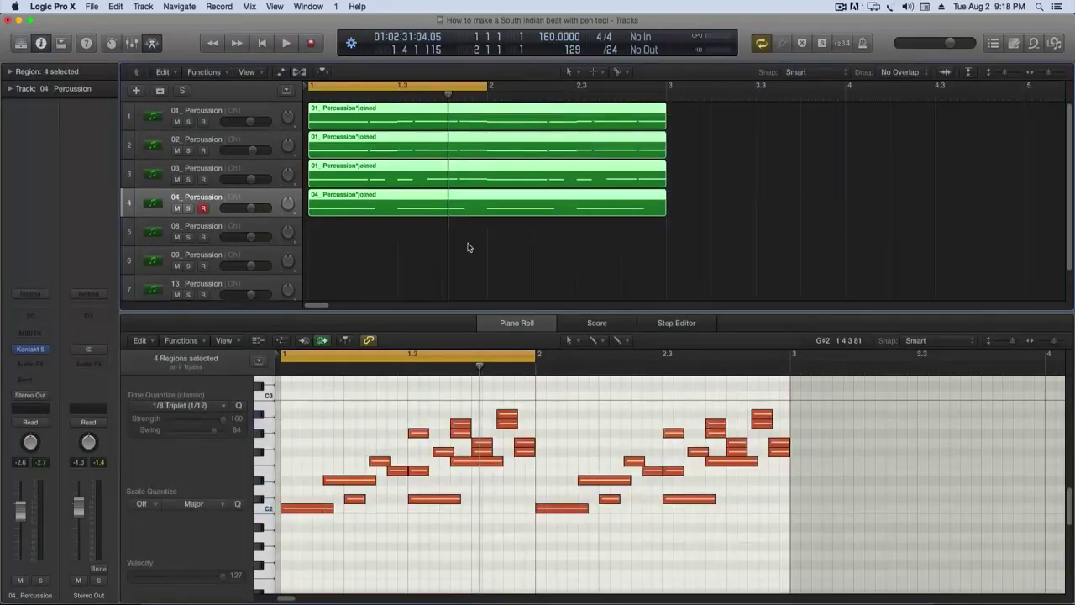
Extend the cycle range to bar 3, select the joined 04_Percussion region, and play back the two-bar loop.
{"action": "left_click", "coordinate": [469, 247]}
{"action": "left_click", "coordinate": [470, 175]}
{"action": "key", "text": "space"}
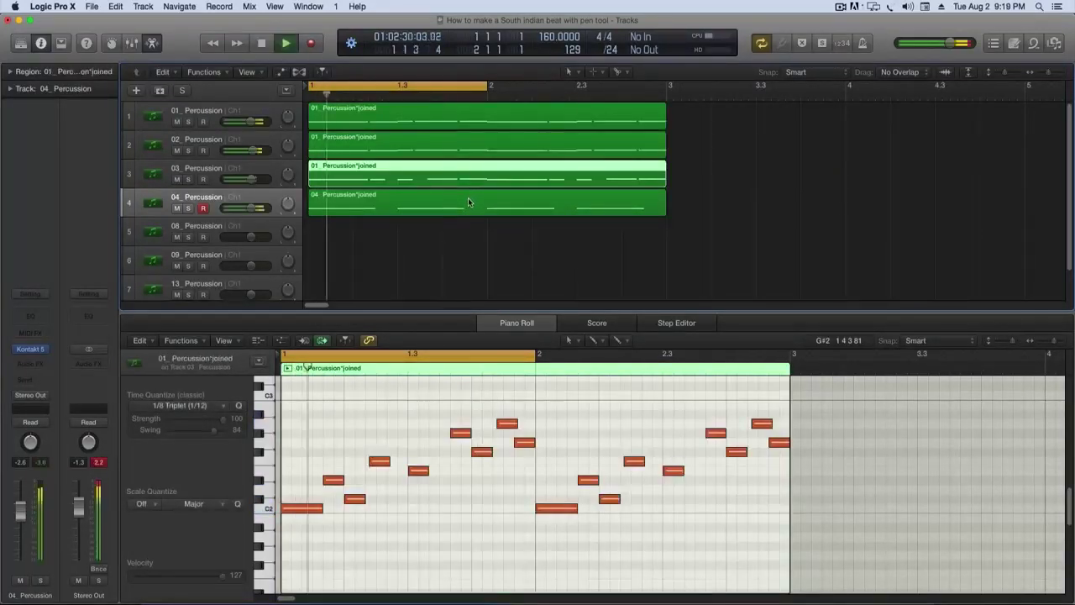
{"action": "left_click", "coordinate": [494, 219]}
{"action": "left_click", "coordinate": [495, 211]}
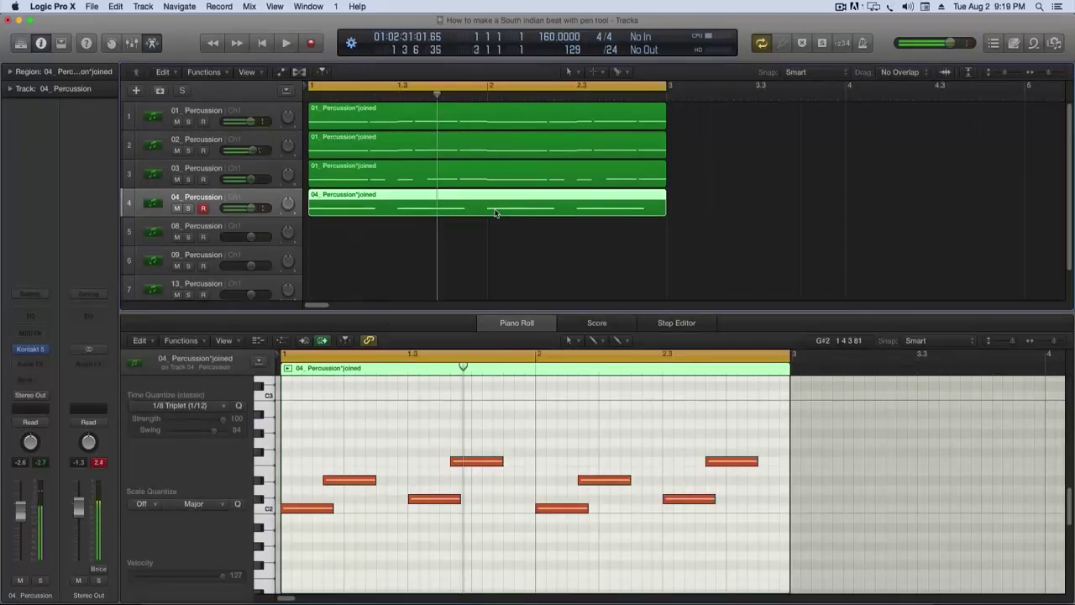
{"action": "key", "text": "space"}
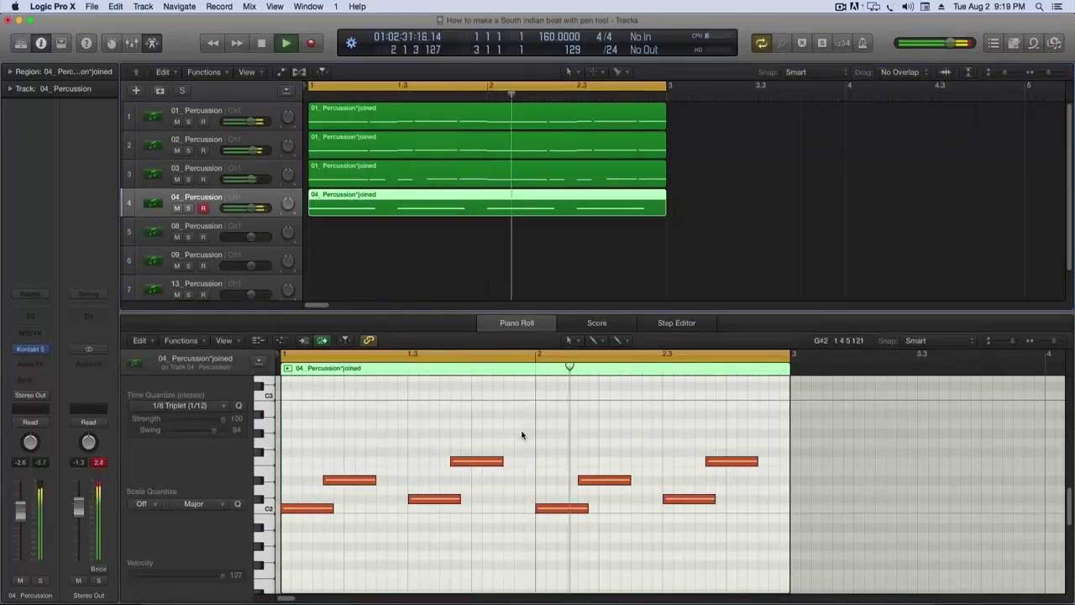
{"action": "key", "text": "space"}
{"action": "key", "text": "space"}
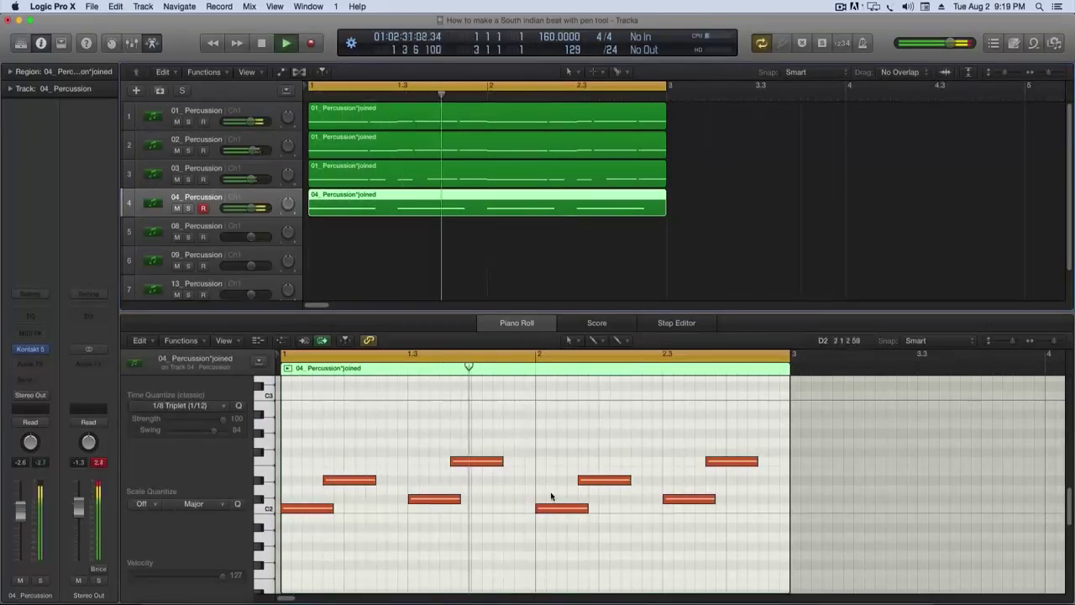
{"action": "key", "text": "space"}
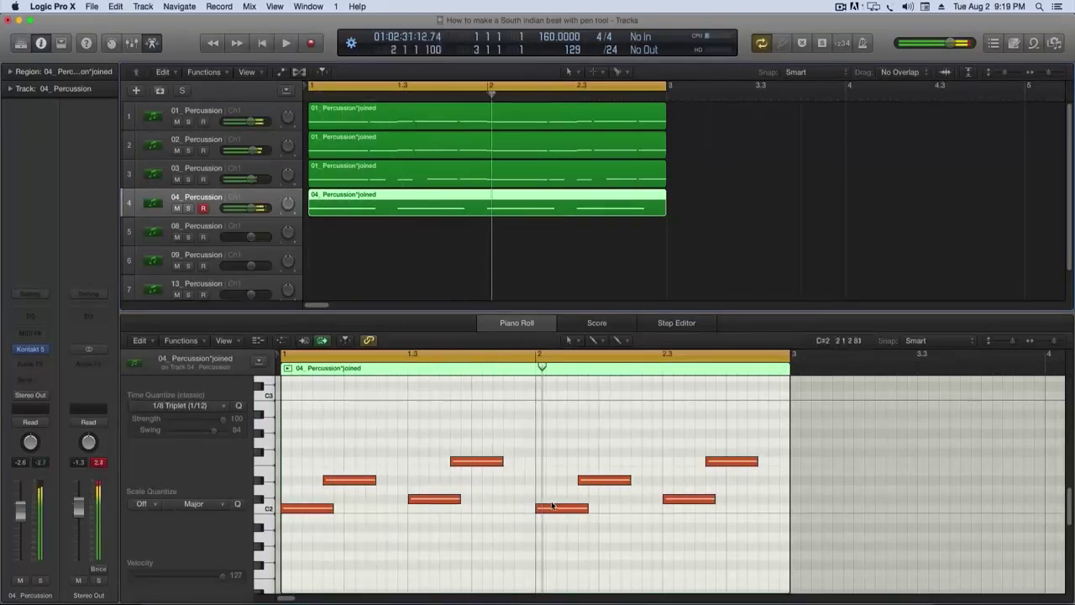
Audition the C2, D#2, C#2, F2 and E2 sounds, then raise the C2 note at bar 2 to E2.
{"action": "left_click", "coordinate": [269, 509]}
{"action": "left_click", "coordinate": [260, 481]}
{"action": "left_click", "coordinate": [260, 499]}
{"action": "left_click", "coordinate": [269, 462]}
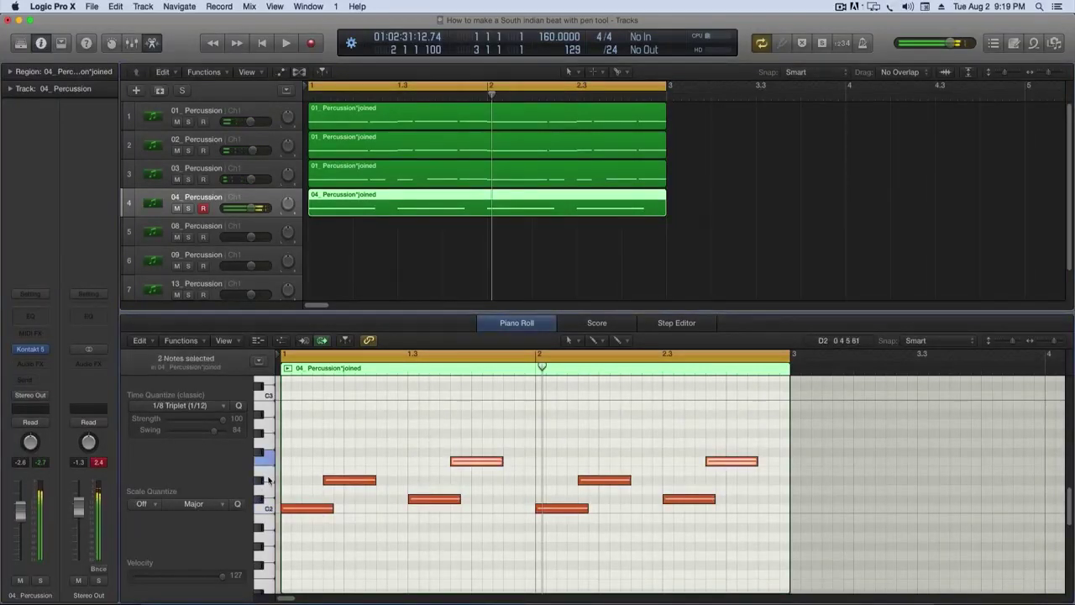
{"action": "left_click", "coordinate": [268, 477]}
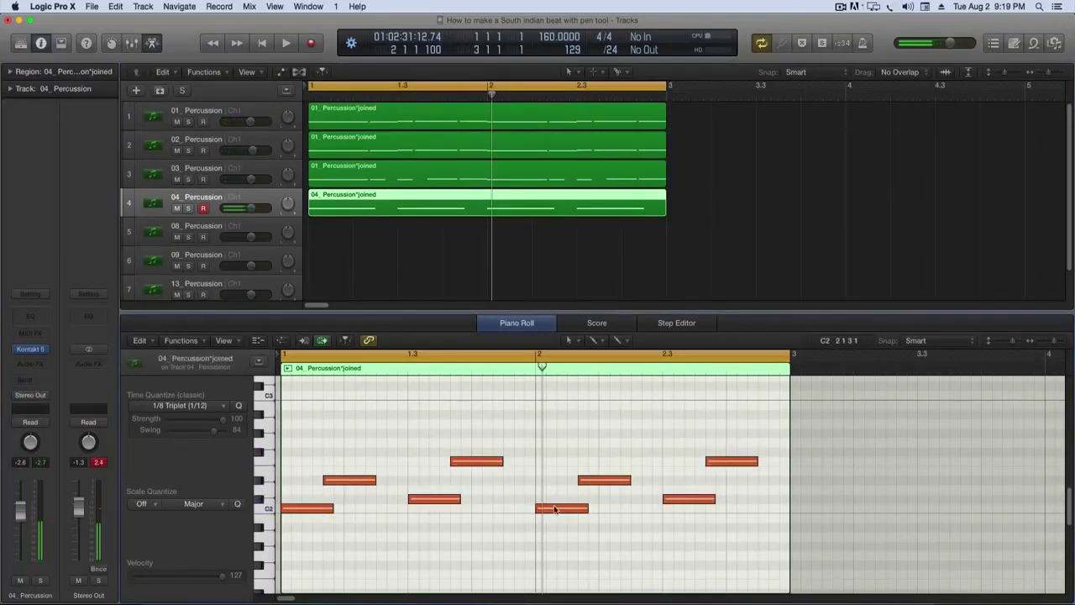
{"action": "left_click", "coordinate": [555, 510]}
{"action": "left_click", "coordinate": [556, 505]}
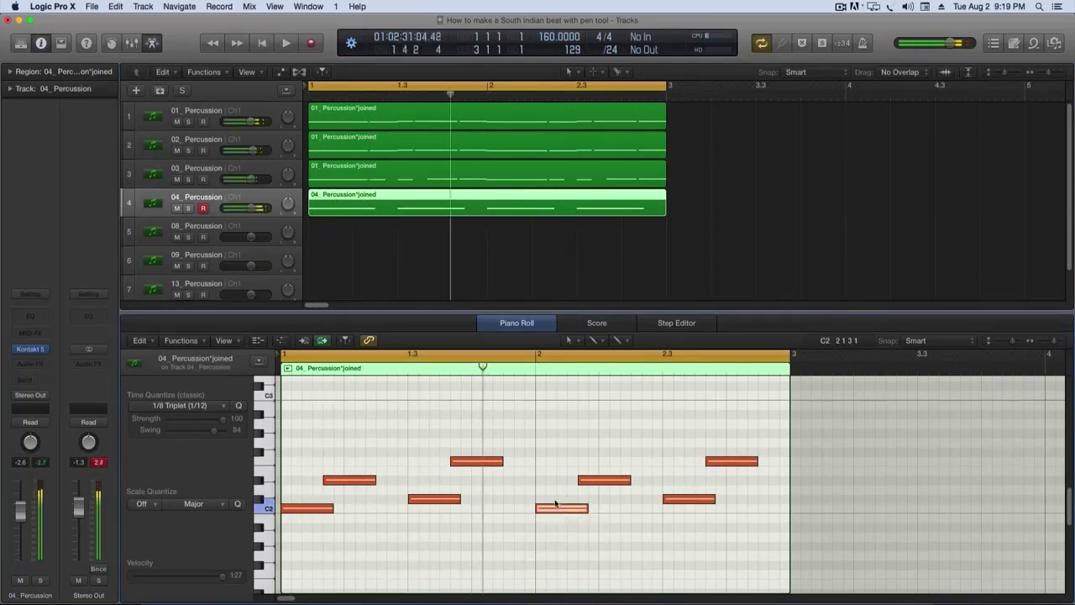
{"action": "left_click_drag", "start_coordinate": [556, 504], "coordinate": [560, 472]}
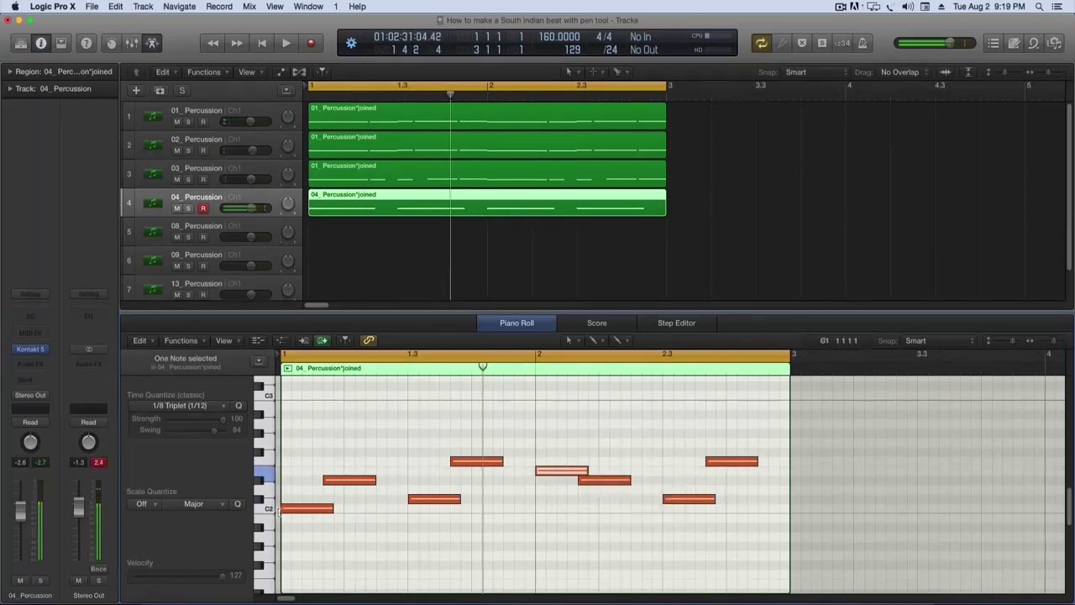
Audition neighbouring percussion sounds, raise bar 2's D#2 note to G#2, and play back the loop.
{"action": "left_click", "coordinate": [260, 482]}
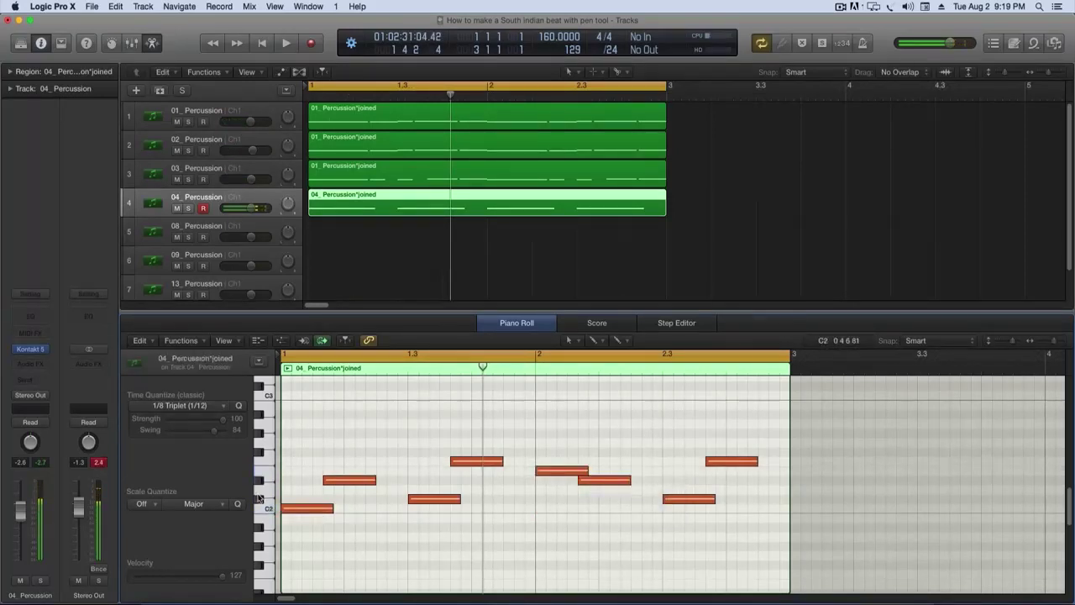
{"action": "left_click", "coordinate": [262, 462]}
{"action": "left_click", "coordinate": [268, 476]}
{"action": "left_click_drag", "start_coordinate": [593, 483], "coordinate": [593, 436]}
{"action": "key", "text": "space"}
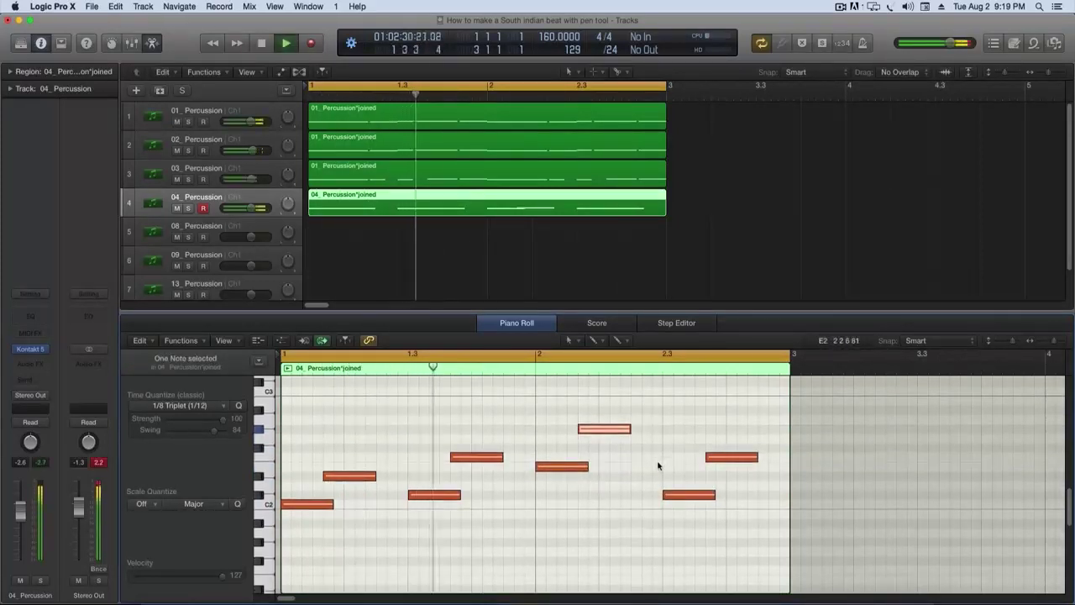
Audition the sounds around C3 and raise the C#2 note on bar 2 beat 3 to C#3.
{"action": "scroll", "coordinate": [660, 465], "scroll_direction": "up", "scroll_amount": 2}
{"action": "scroll", "coordinate": [660, 464], "scroll_direction": "up", "scroll_amount": 1}
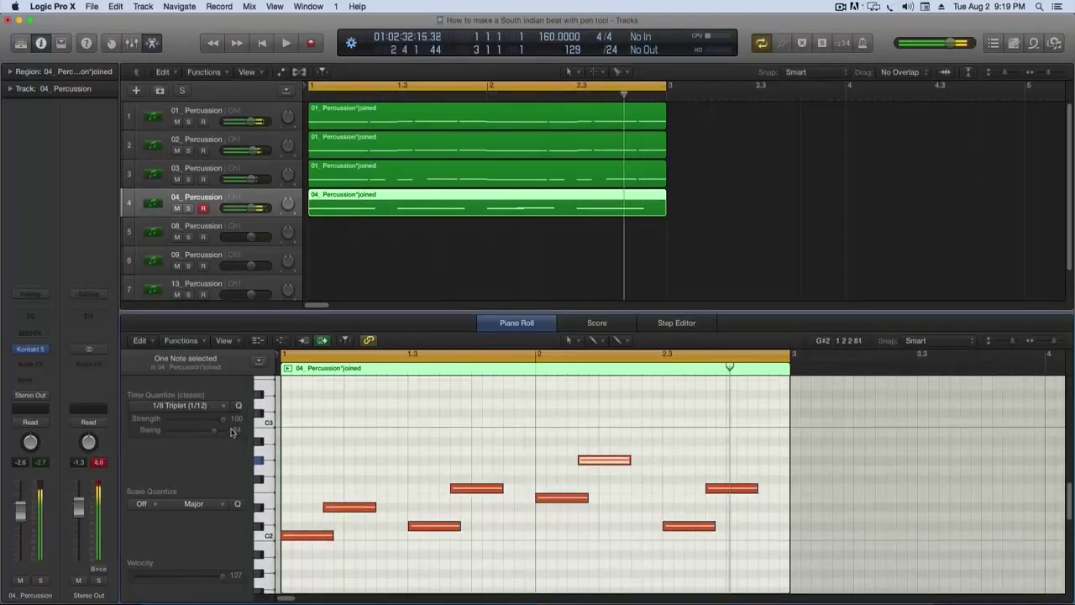
{"action": "left_click_drag", "start_coordinate": [687, 532], "coordinate": [687, 437]}
{"action": "left_click", "coordinate": [267, 411]}
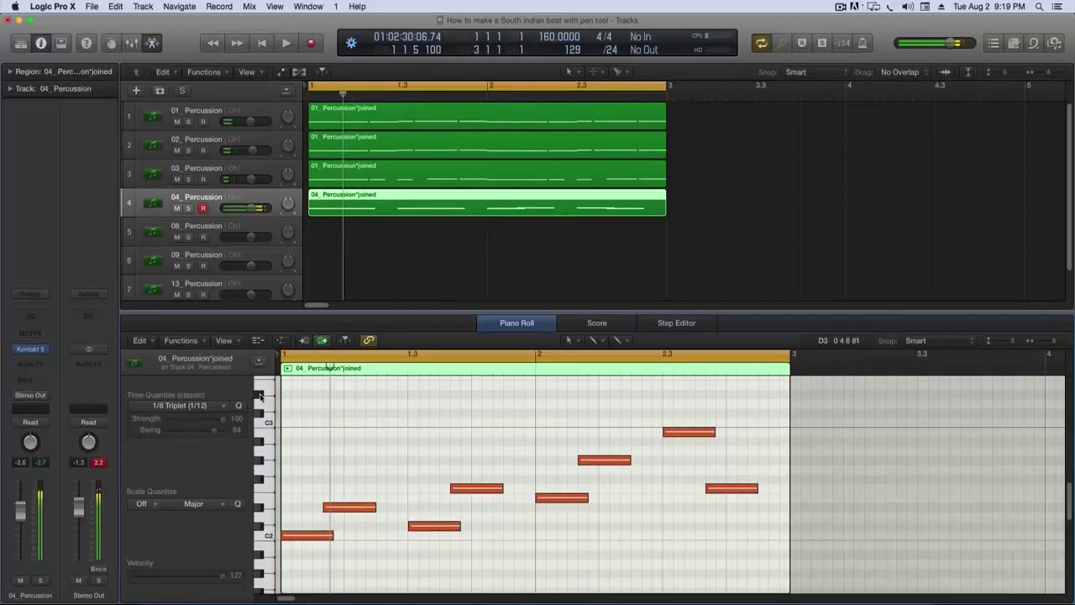
{"action": "left_click_drag", "start_coordinate": [673, 434], "coordinate": [681, 415]}
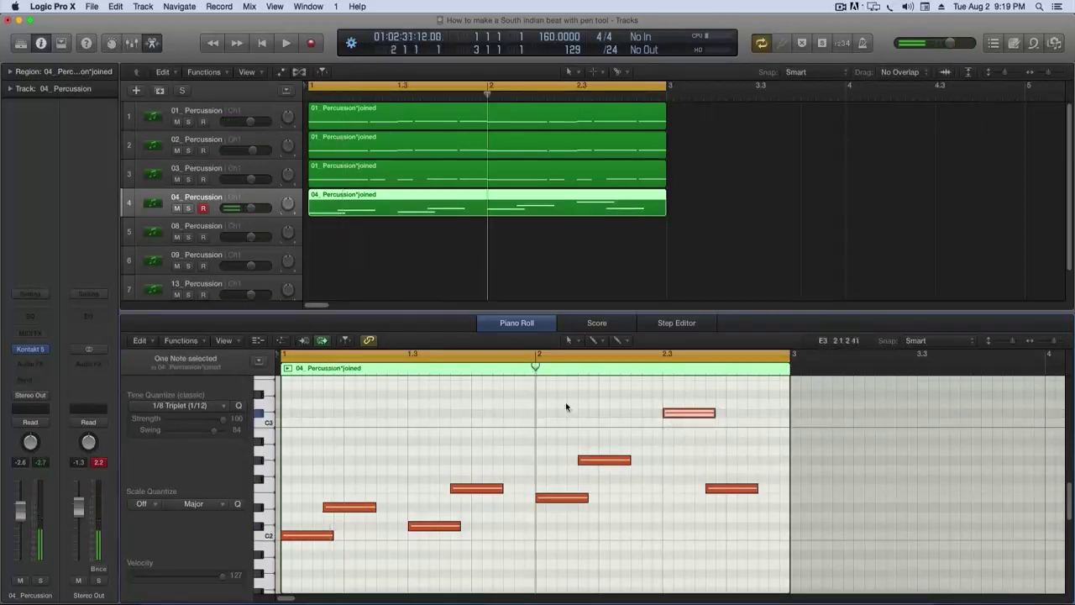
Raise bar 2's last note to D3, add a D#3 note on beat 4, and shorten the D3 note to meet it.
{"action": "left_click_drag", "start_coordinate": [712, 490], "coordinate": [711, 406]}
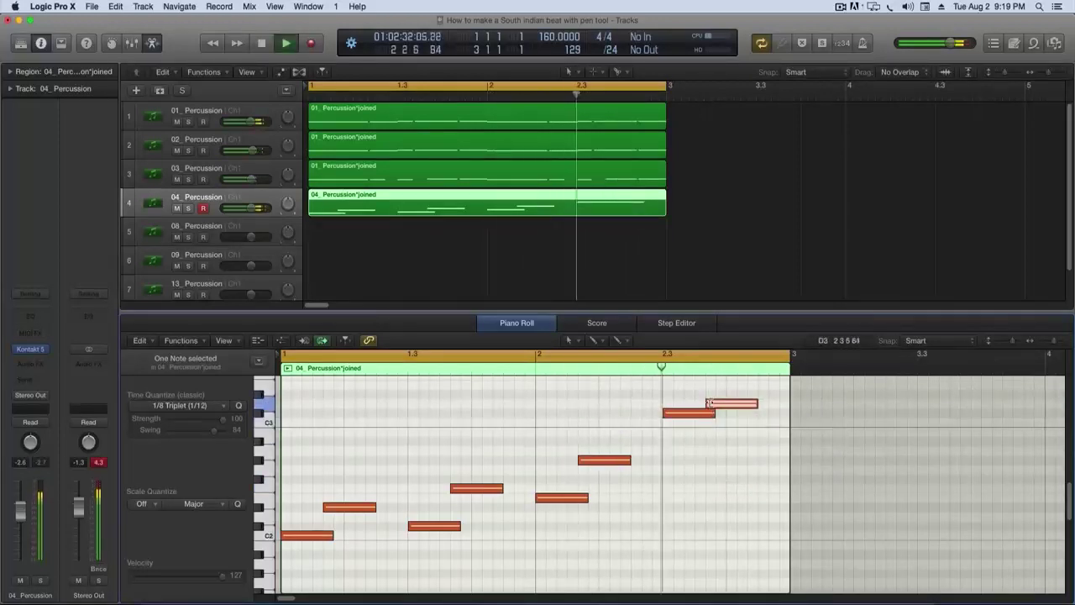
{"action": "right_click", "coordinate": [736, 396]}
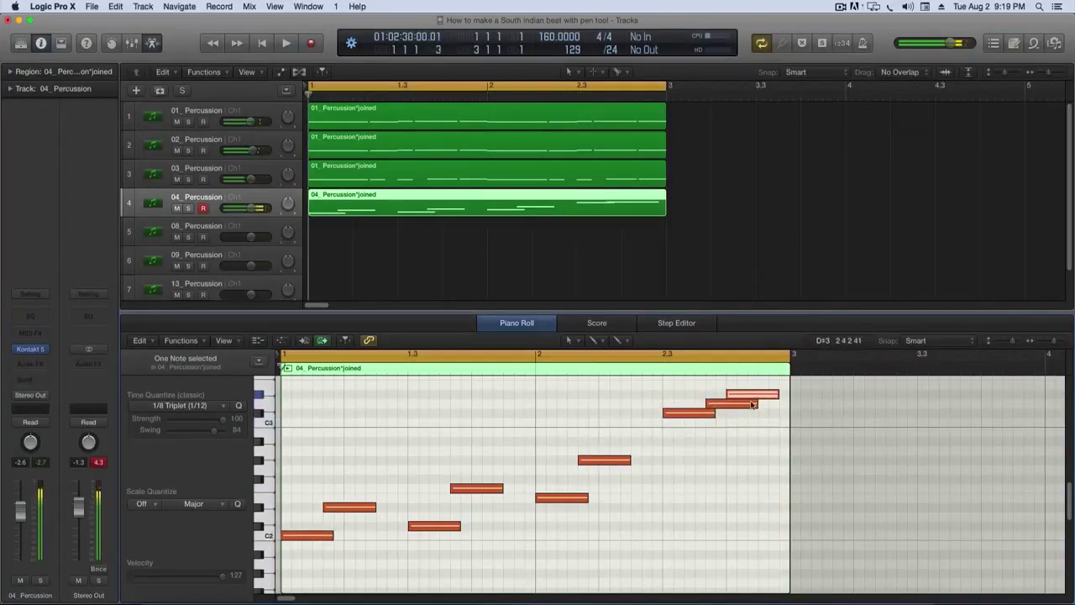
{"action": "left_click_drag", "start_coordinate": [755, 404], "coordinate": [727, 405]}
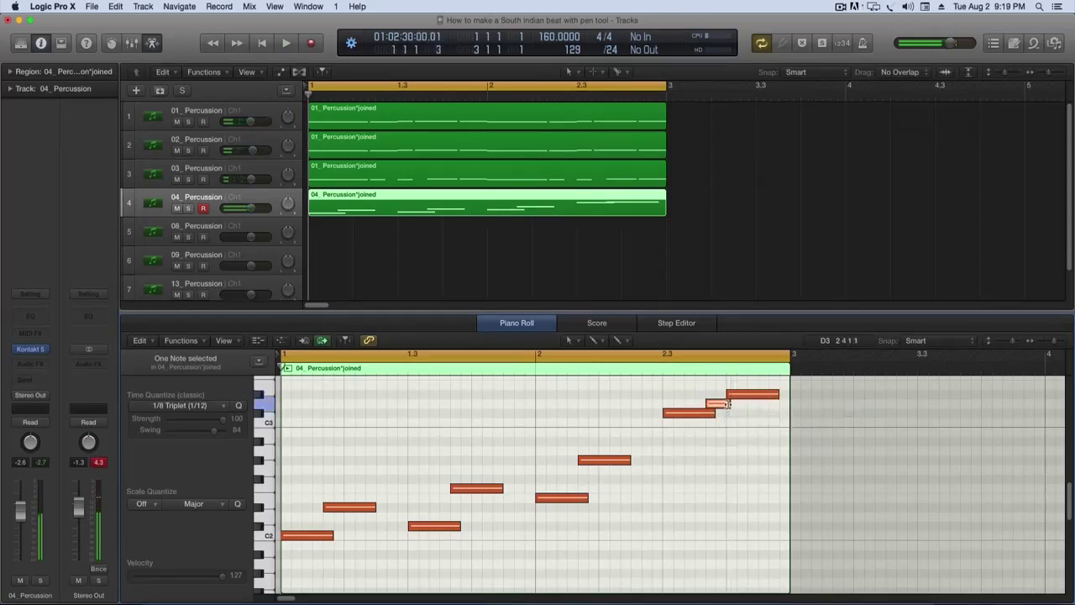
Solo 04_Percussion, shift the D#3 note to end at bar 3, and lengthen the D3 note to meet it.
{"action": "left_click", "coordinate": [189, 208]}
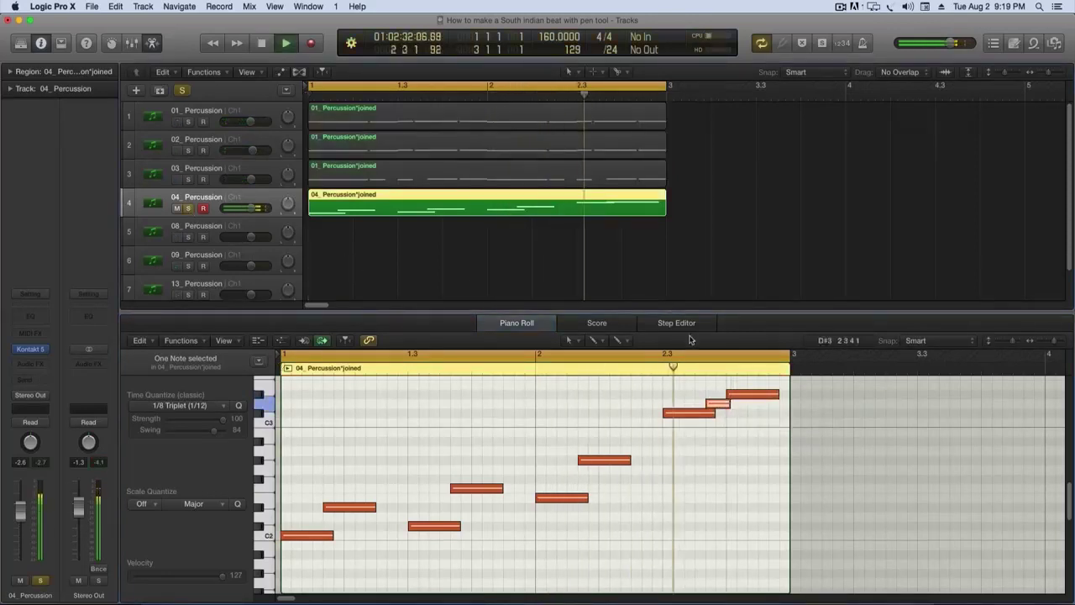
{"action": "key", "text": "space"}
{"action": "mouse_move", "coordinate": [733, 394]}
{"action": "left_mouse_down"}
{"action": "mouse_move", "coordinate": [796, 395]}
{"action": "mouse_move", "coordinate": [736, 405]}
{"action": "mouse_move", "coordinate": [746, 404]}
{"action": "left_mouse_up"}
{"action": "key", "text": "space"}
{"action": "key", "text": "space"}
{"action": "left_click", "coordinate": [749, 451]}
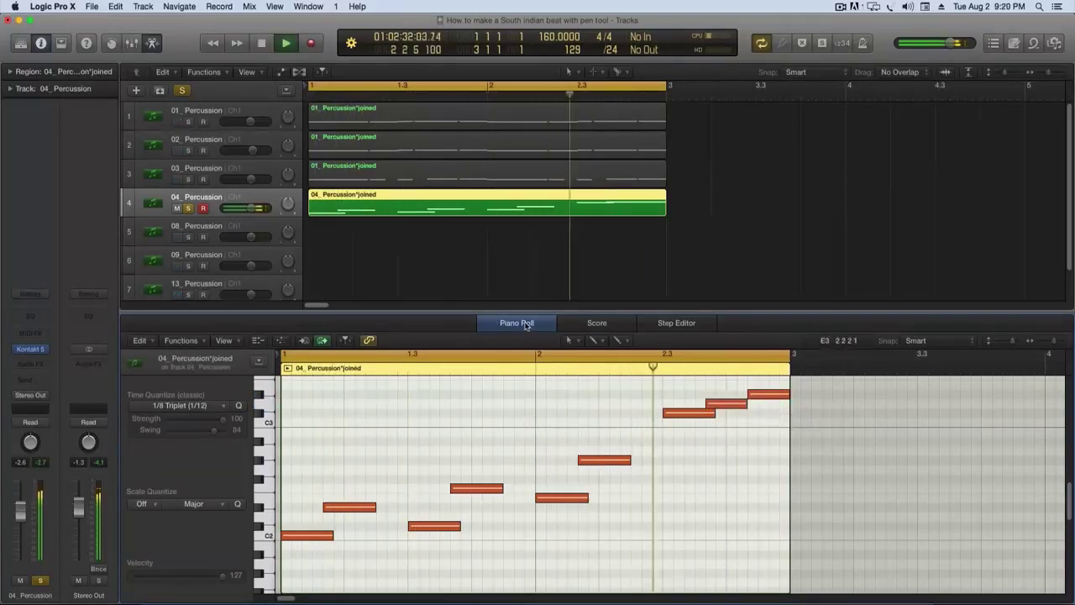
Lengthen bar 2's G#2 note to beat 3, close the Piano Roll, and add 03_Percussion to the solo.
{"action": "left_click_drag", "start_coordinate": [631, 466], "coordinate": [665, 467]}
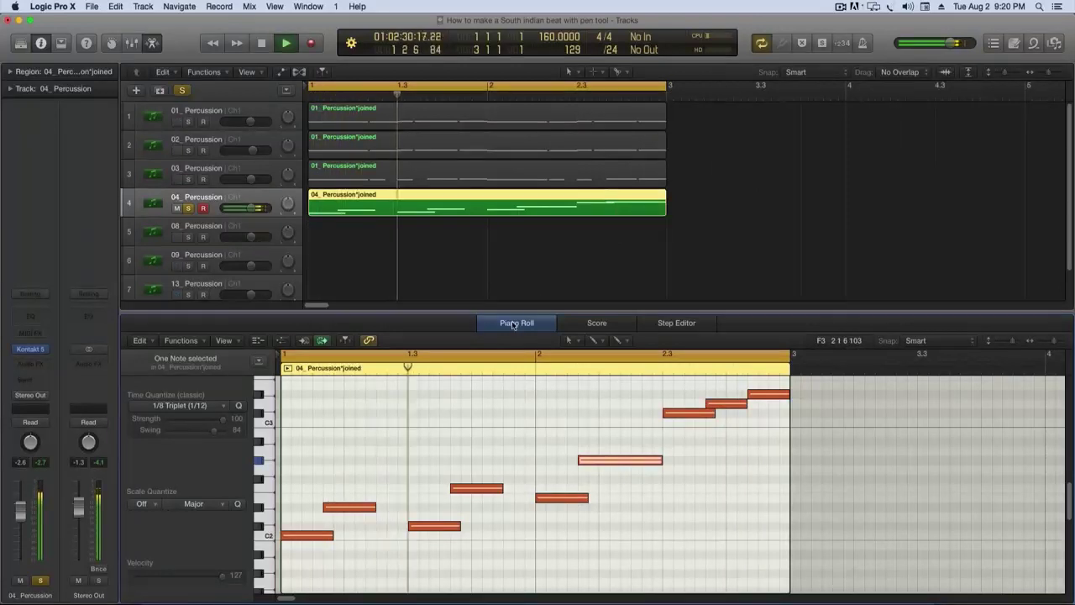
{"action": "key", "text": "p"}
{"action": "left_click", "coordinate": [189, 179]}
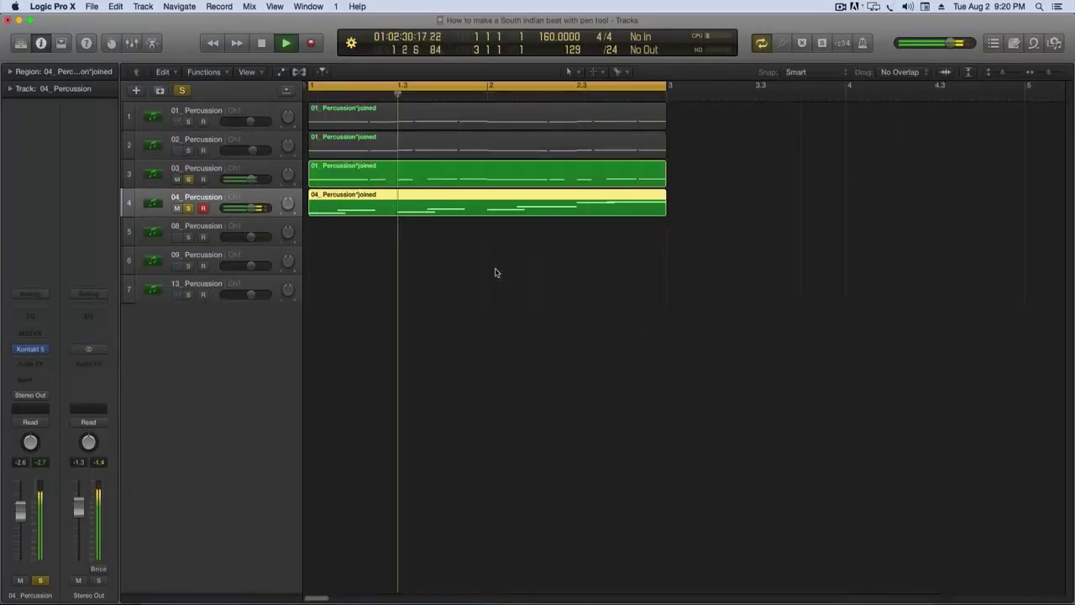
Add 02_Percussion and 01_Percussion to the solo and lower 04_Percussion's volume to -5.6 dB.
{"action": "left_click", "coordinate": [189, 151]}
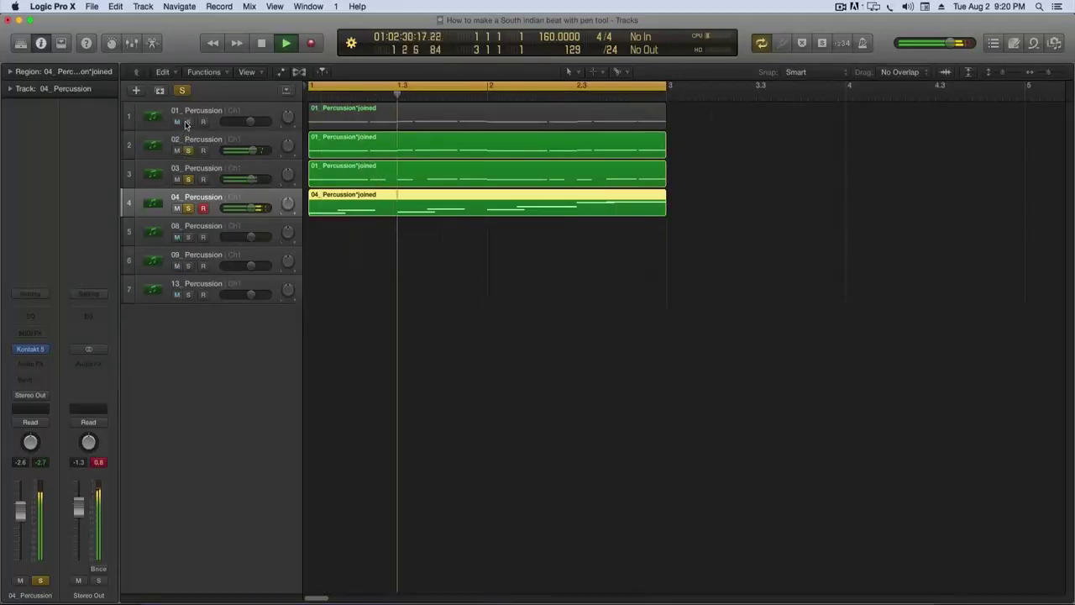
{"action": "left_click", "coordinate": [188, 121]}
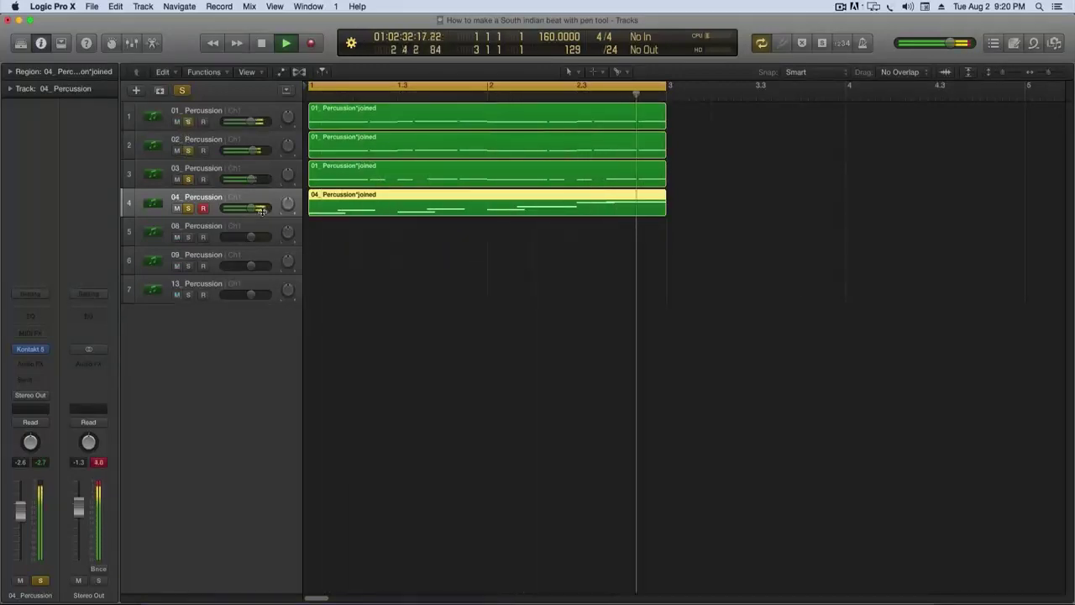
{"action": "left_click_drag", "start_coordinate": [263, 210], "coordinate": [253, 179]}
Reset the Stereo Out peak level, stop playback, and clear all track solos.
{"action": "left_click", "coordinate": [99, 463]}
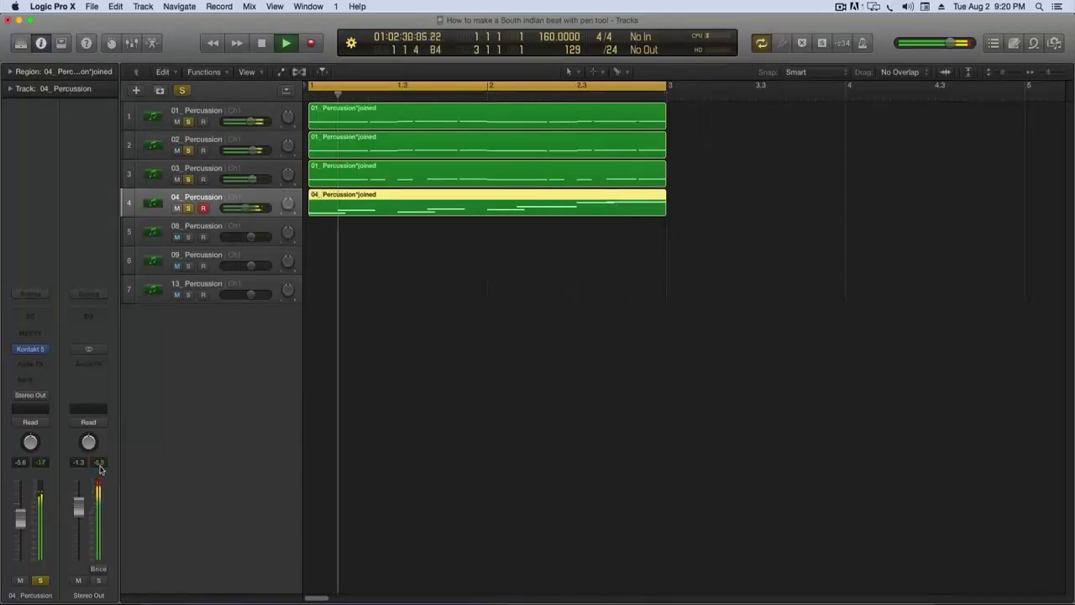
{"action": "left_click", "coordinate": [317, 347]}
{"action": "key", "text": "space"}
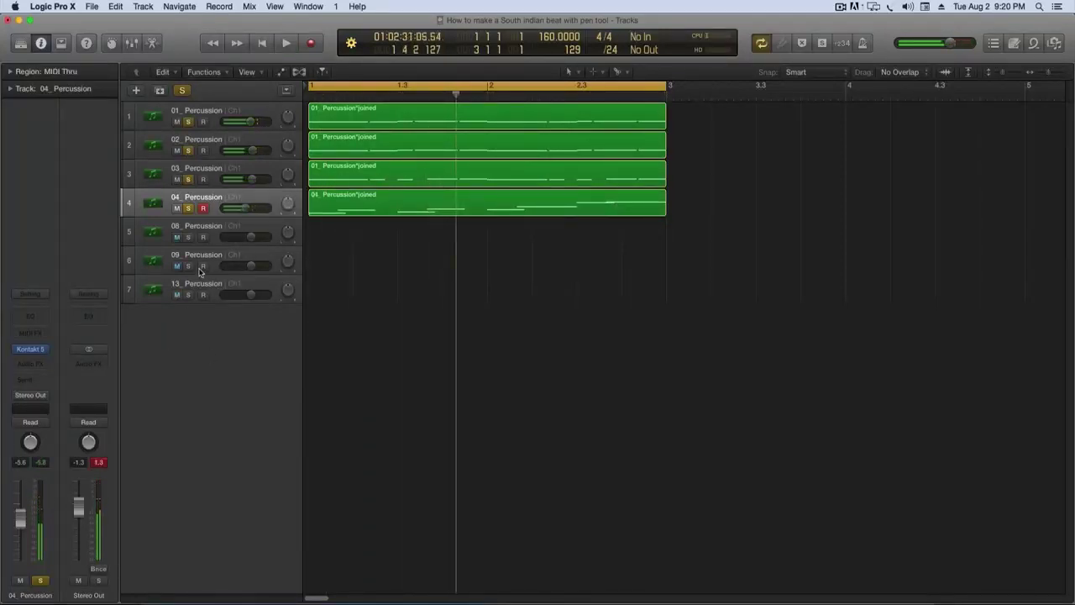
{"action": "left_click", "coordinate": [182, 90]}
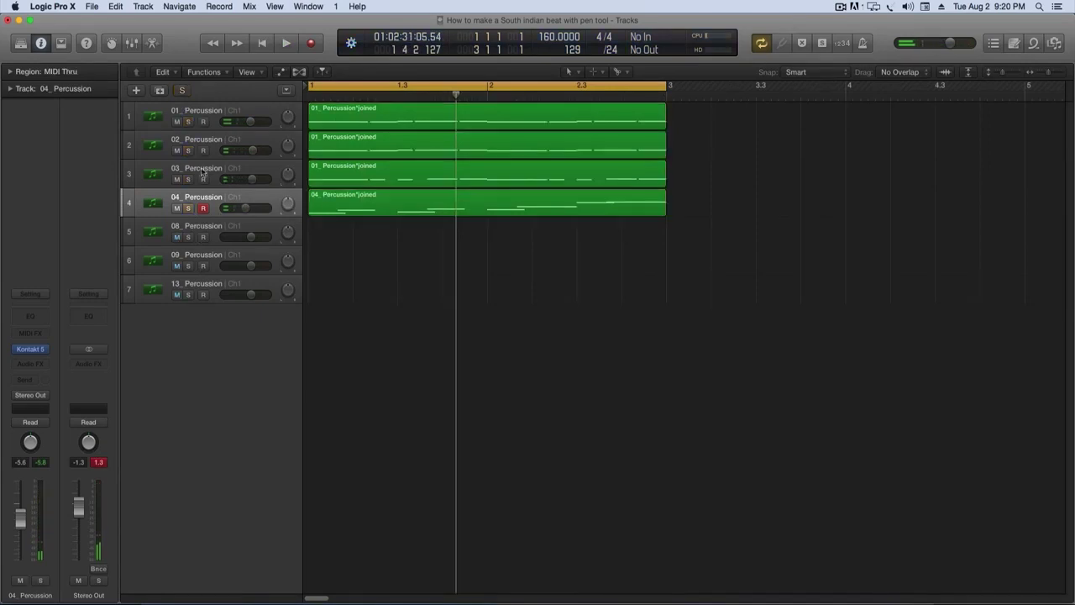
Record-enable 08_Percussion and paste a copy of 01_Percussion's region onto it at bar 1.
{"action": "left_click", "coordinate": [204, 238]}
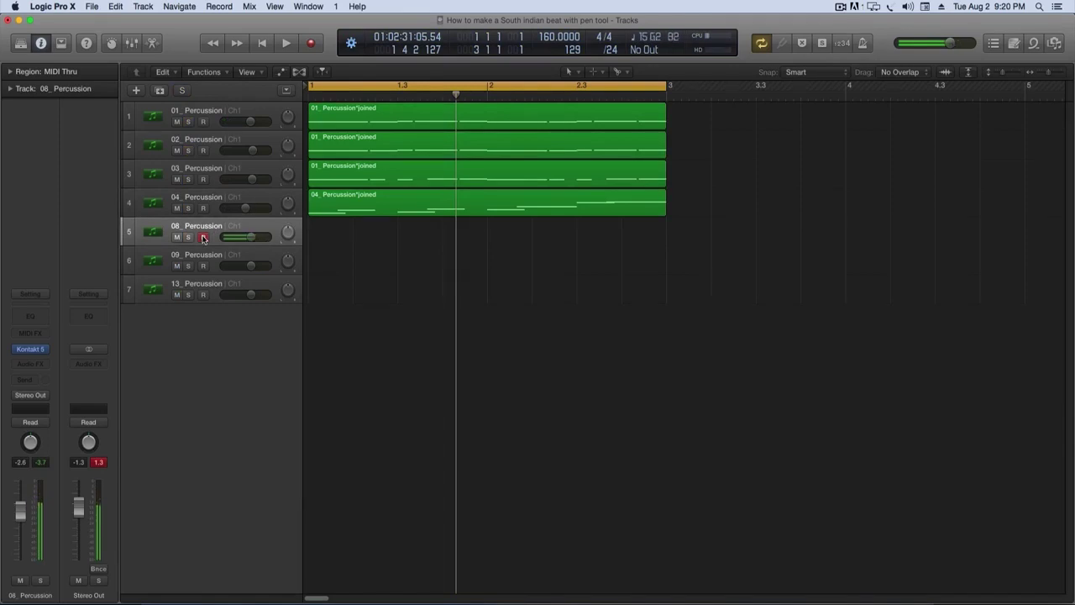
{"action": "left_click", "coordinate": [341, 119]}
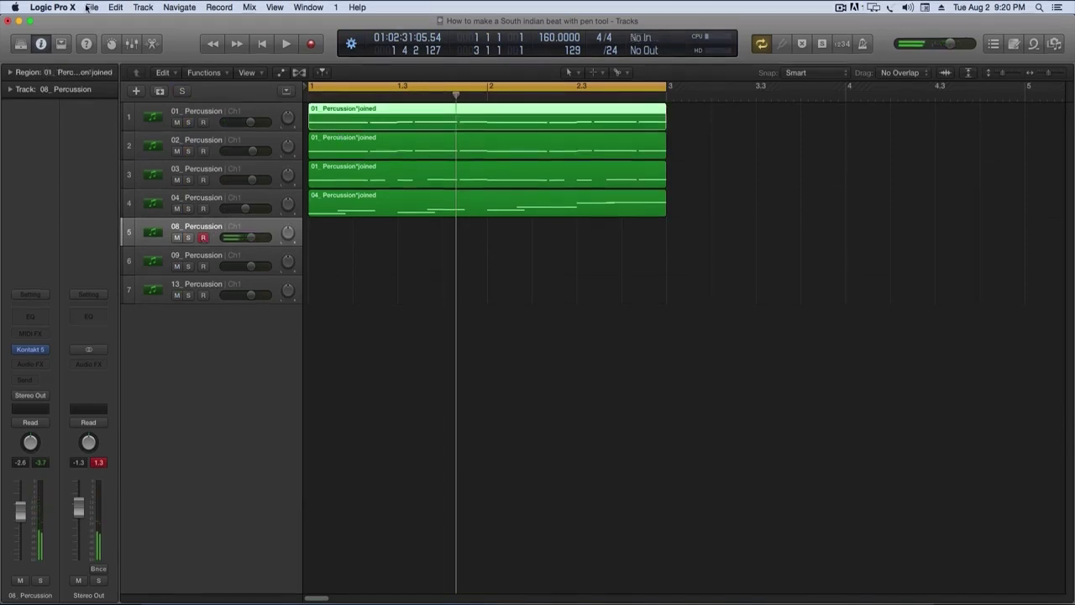
{"action": "left_click", "coordinate": [116, 8]}
{"action": "left_click", "coordinate": [135, 86]}
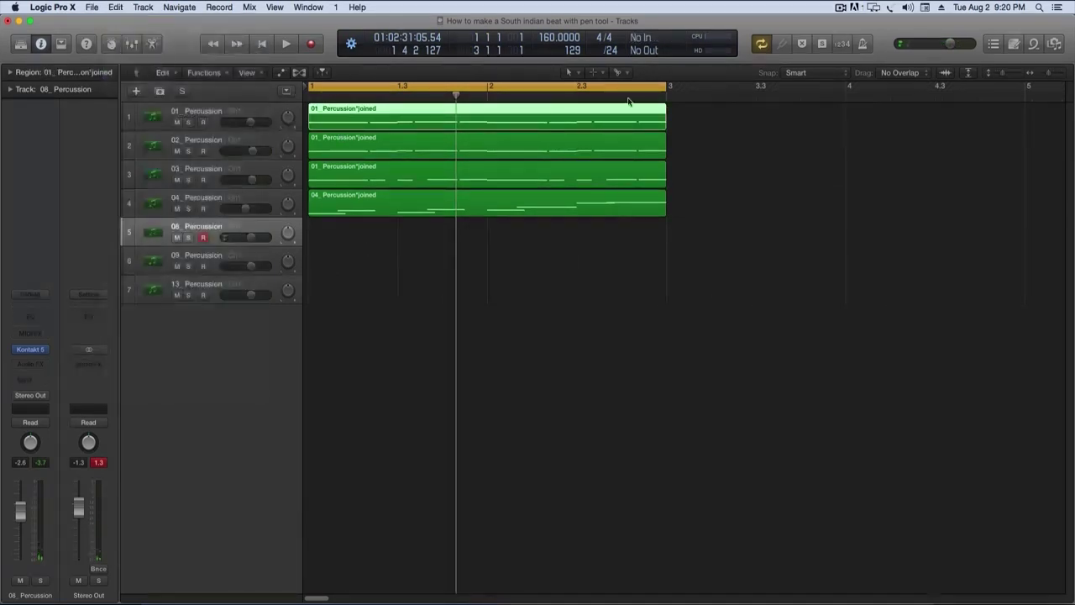
{"action": "left_click_drag", "start_coordinate": [682, 98], "coordinate": [669, 98]}
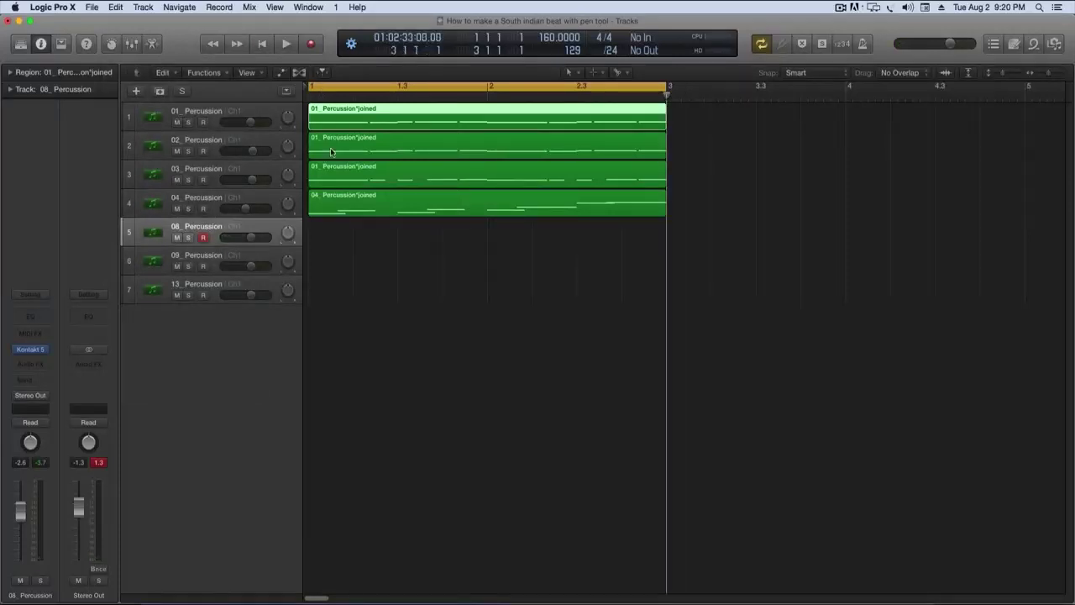
{"action": "left_click", "coordinate": [307, 99]}
{"action": "left_click", "coordinate": [116, 7]}
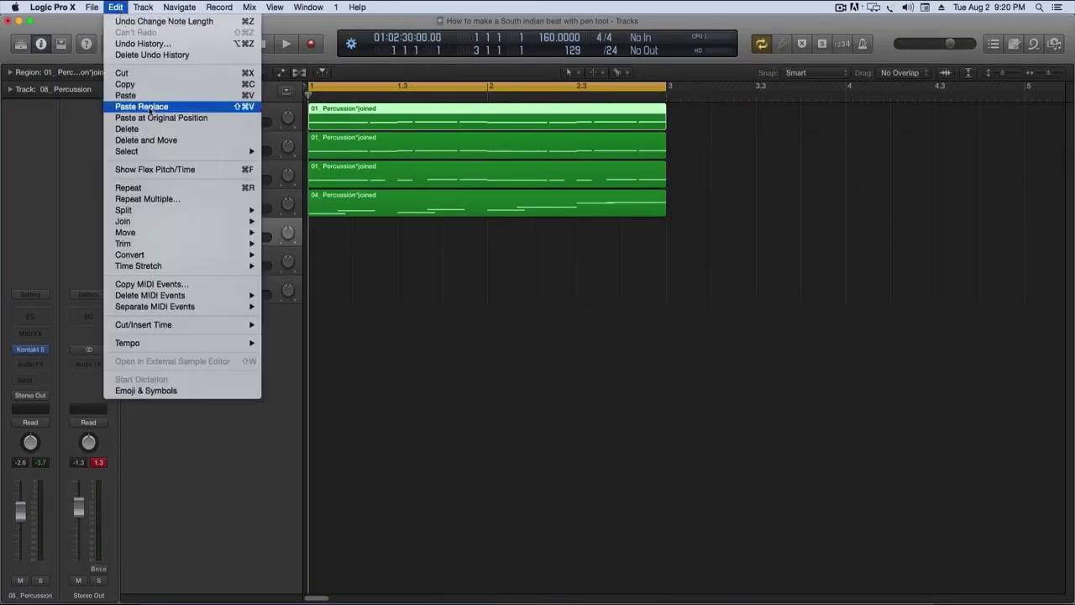
{"action": "left_click", "coordinate": [141, 96]}
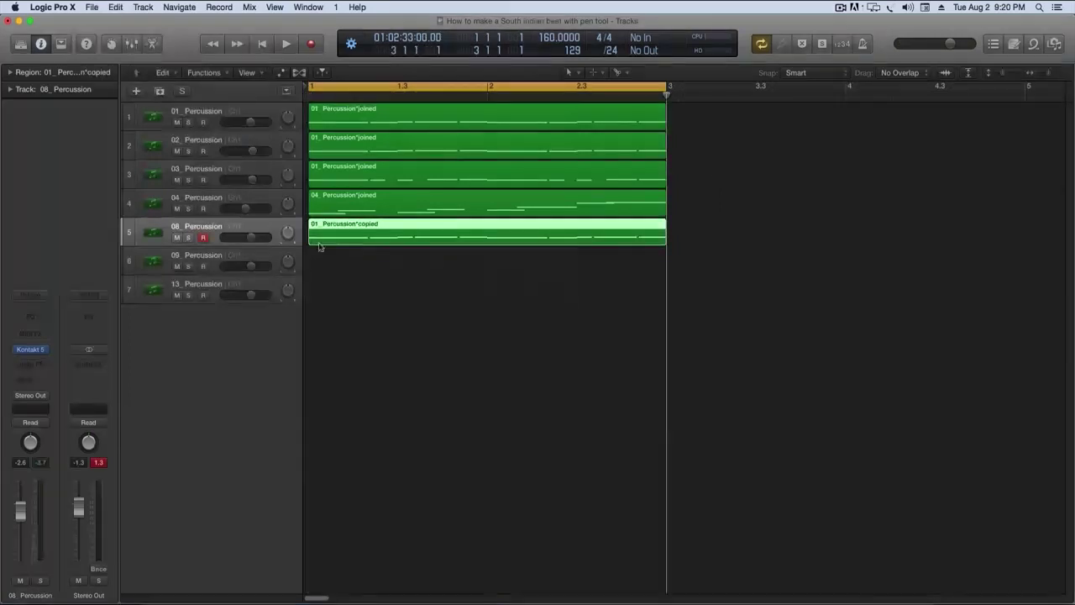
Audition 08_Percussion both soloed and within the full mix, raising its volume to -2.1 dB.
{"action": "left_click", "coordinate": [189, 238]}
{"action": "key", "text": "space"}
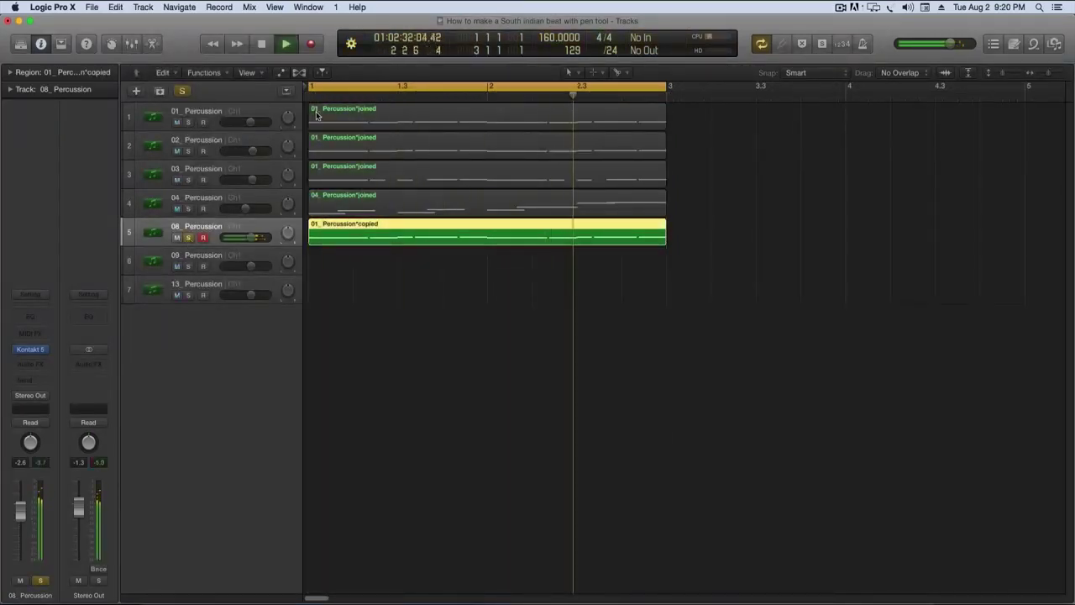
{"action": "key", "text": "s"}
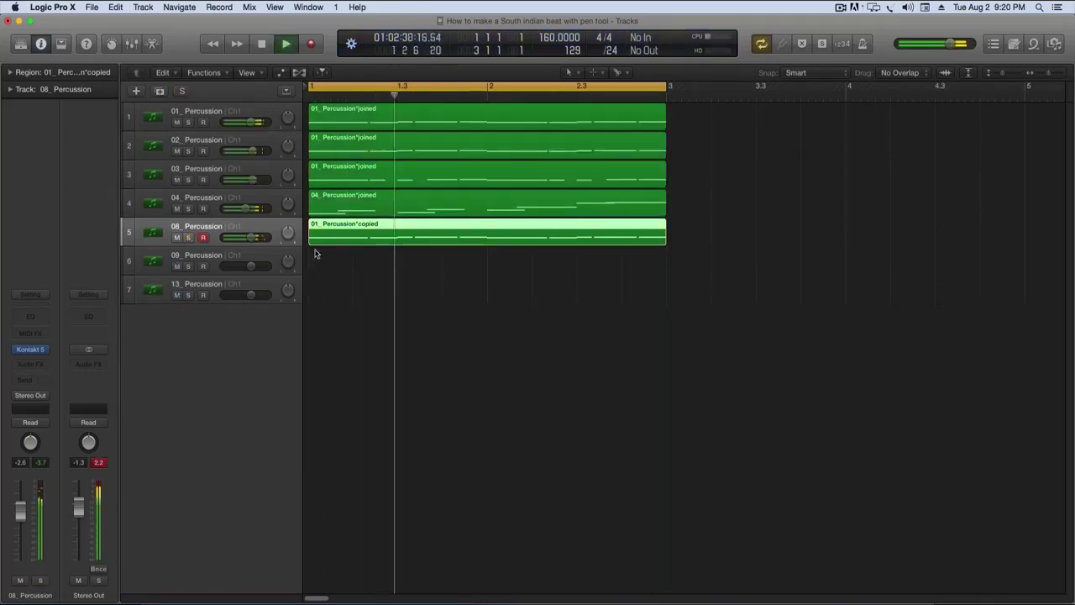
{"action": "left_click_drag", "start_coordinate": [251, 238], "coordinate": [254, 238]}
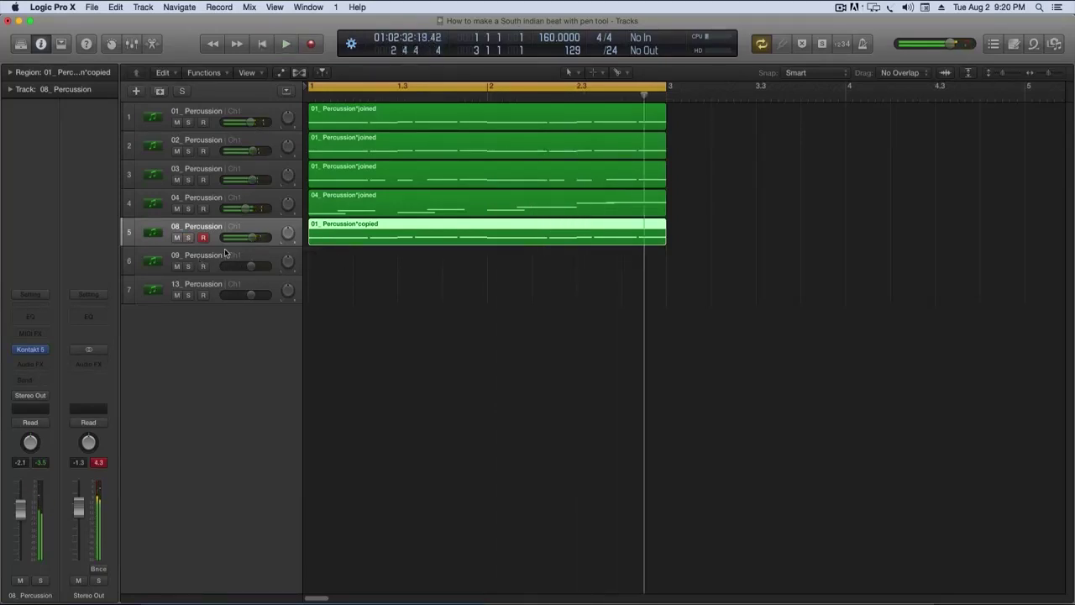
{"action": "left_click", "coordinate": [188, 238]}
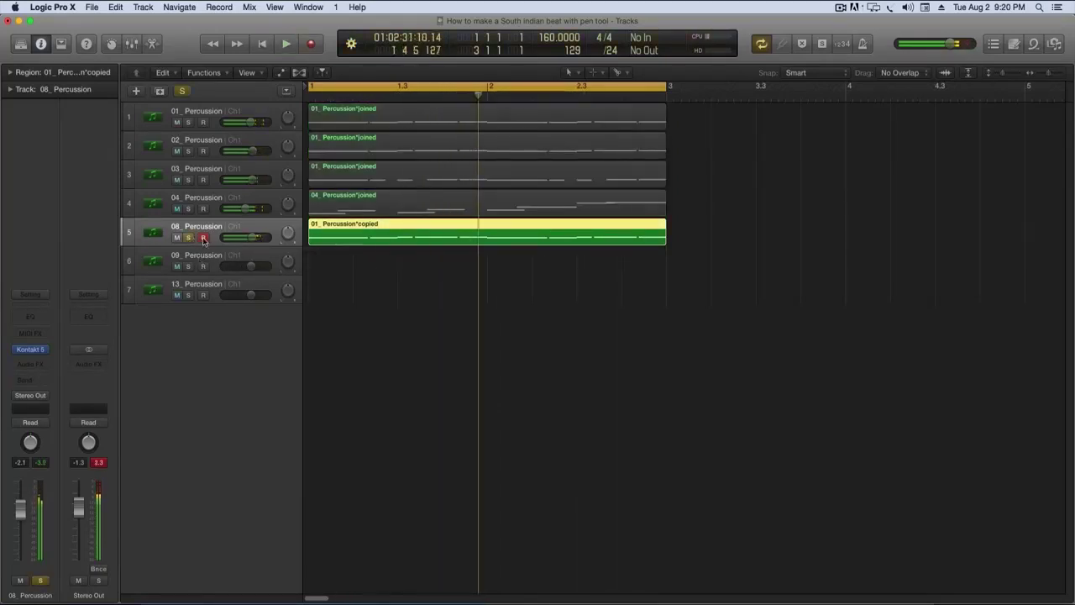
{"action": "left_click", "coordinate": [189, 239]}
Record-enable 09_Percussion and draw consecutive triplet notes C2, D#2, C#2, F2, E2, G#2, F#2, A2, G2, A#2 from bar 1 in its copied region.
{"action": "left_click", "coordinate": [210, 262]}
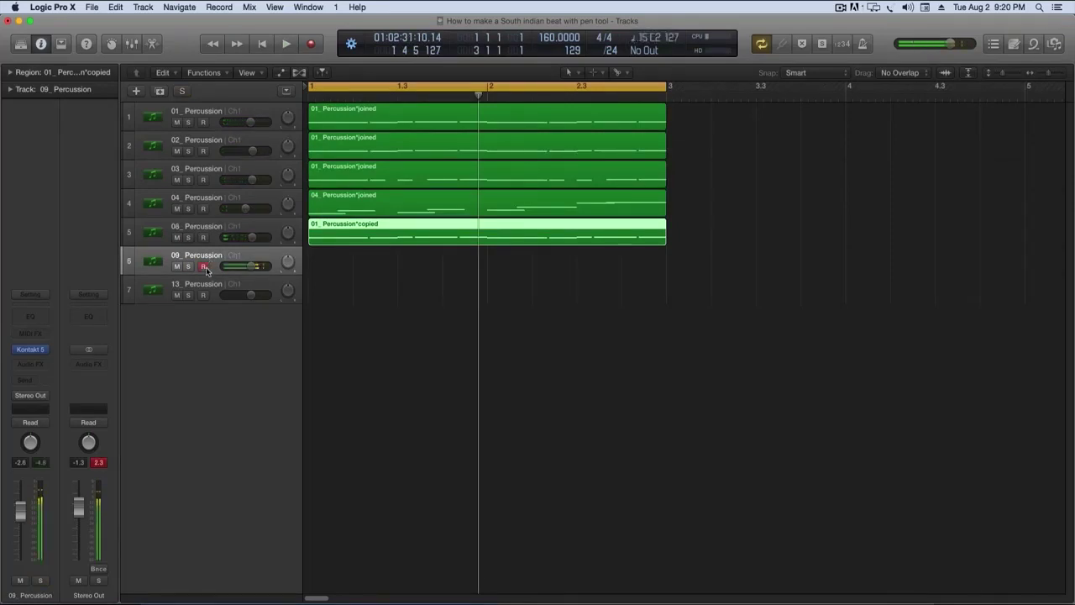
{"action": "left_click", "coordinate": [288, 520]}
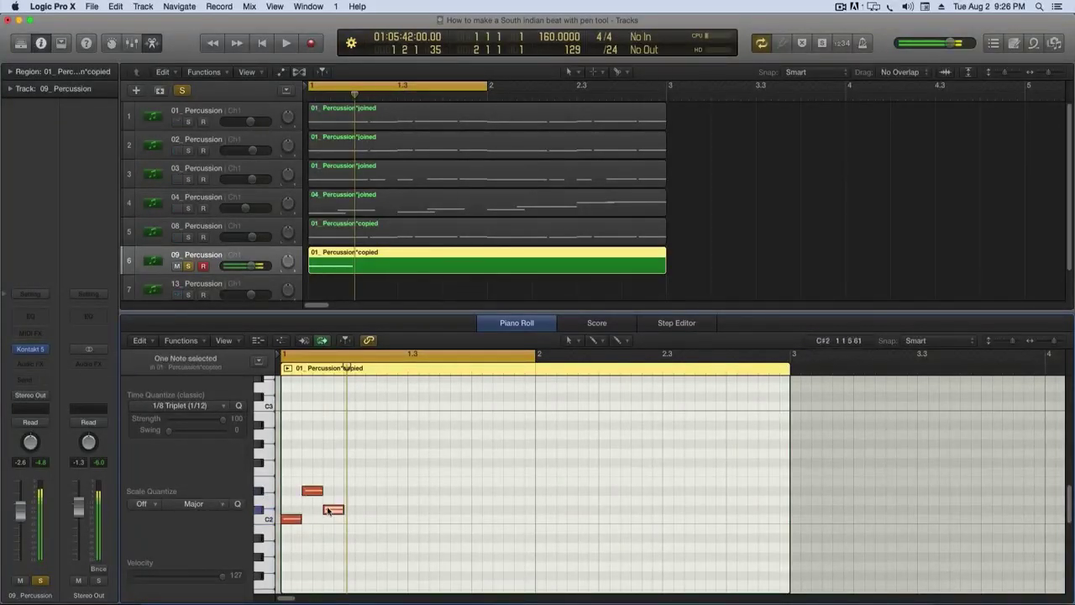
{"action": "key", "text": "space"}
{"action": "key", "text": "space"}
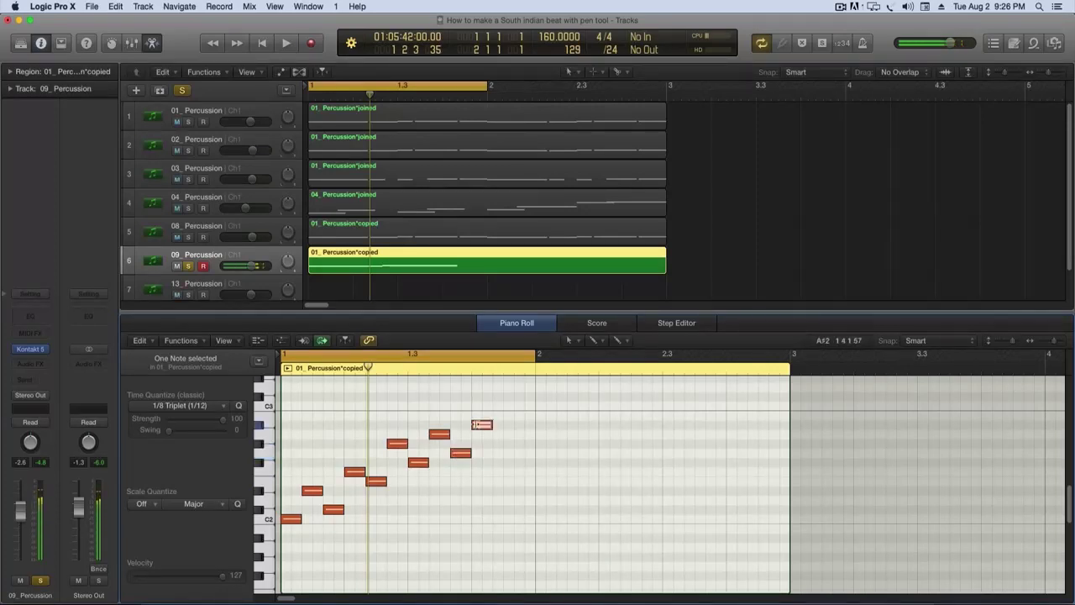
Complete bar 1 of 09_Percussion with a C3 note followed by a B2 note, and play the pattern.
{"action": "left_click", "coordinate": [506, 416]}
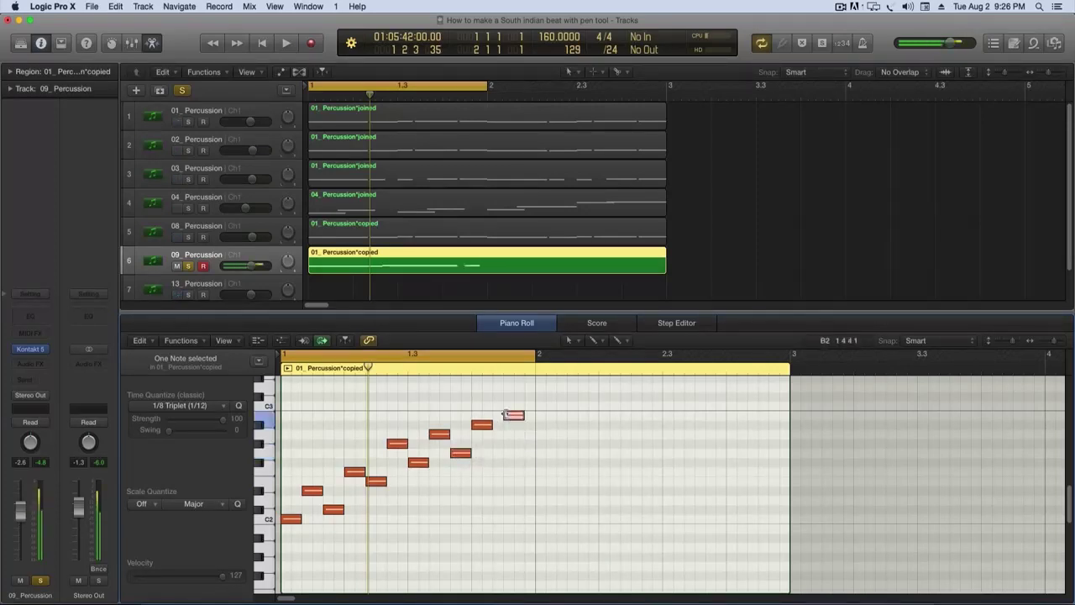
{"action": "mouse_move", "coordinate": [514, 418]}
{"action": "left_mouse_down"}
{"action": "mouse_move", "coordinate": [515, 407]}
{"action": "mouse_move", "coordinate": [501, 411]}
{"action": "left_mouse_up"}
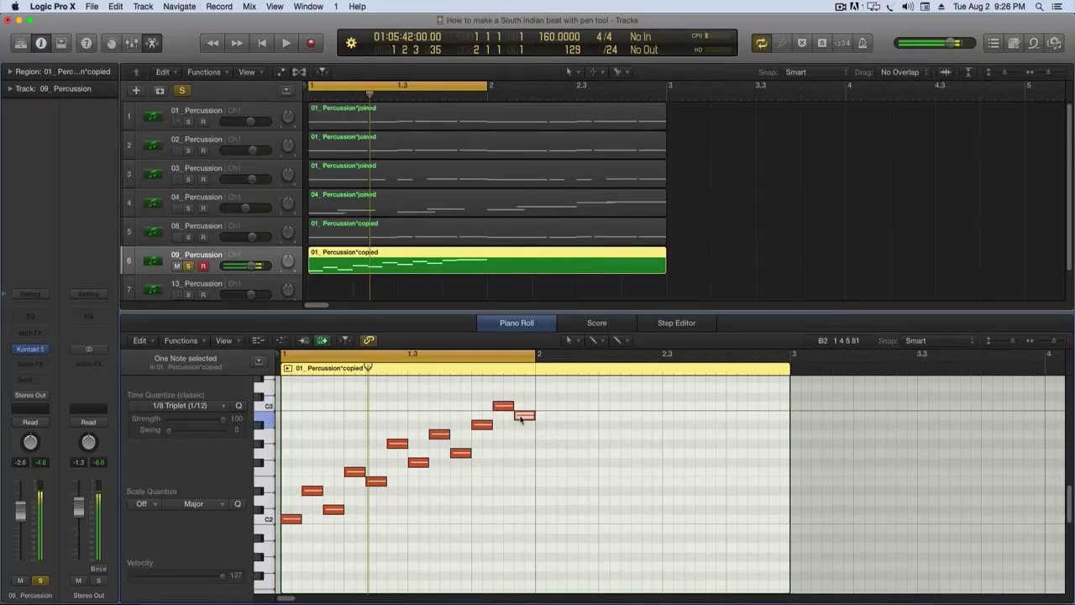
{"action": "left_click", "coordinate": [520, 419]}
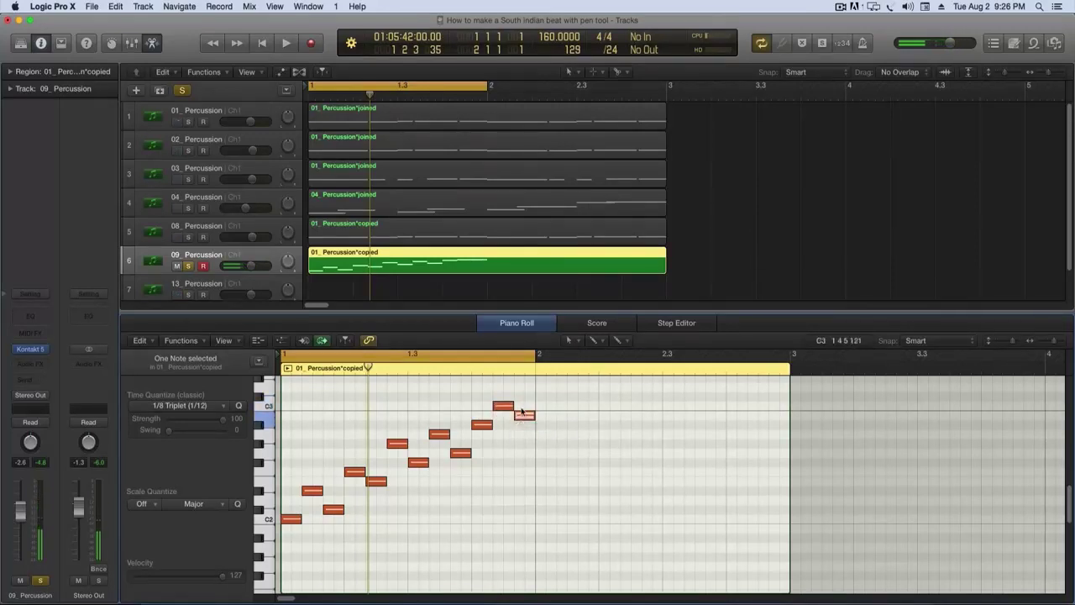
{"action": "key", "text": "space"}
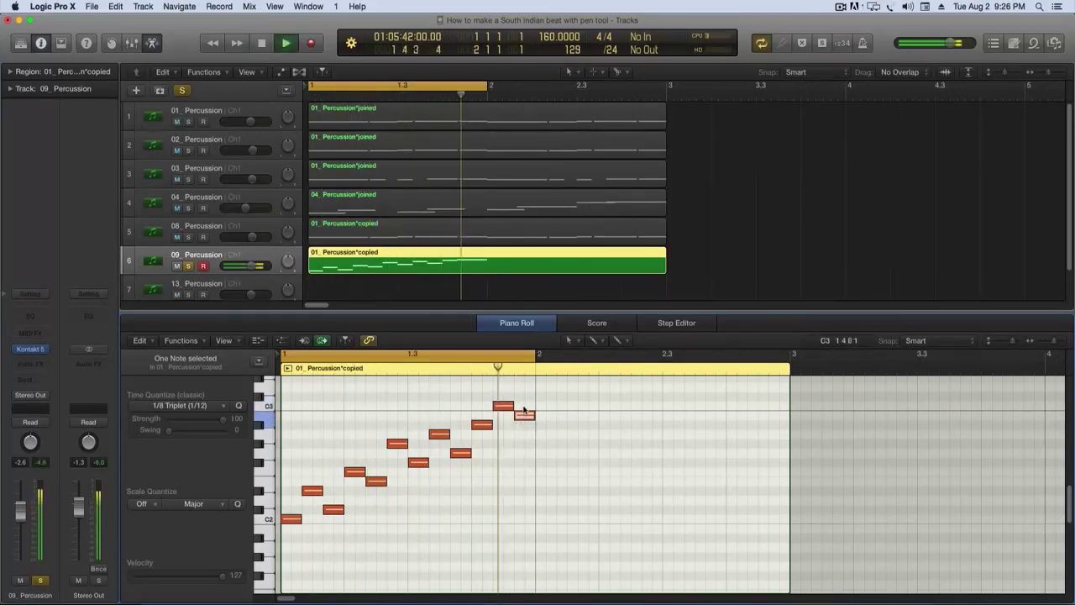
Split 09_Percussion's region at bar 2, delete the empty second part, and stop playback with the remaining region selected.
{"action": "left_click", "coordinate": [487, 267]}
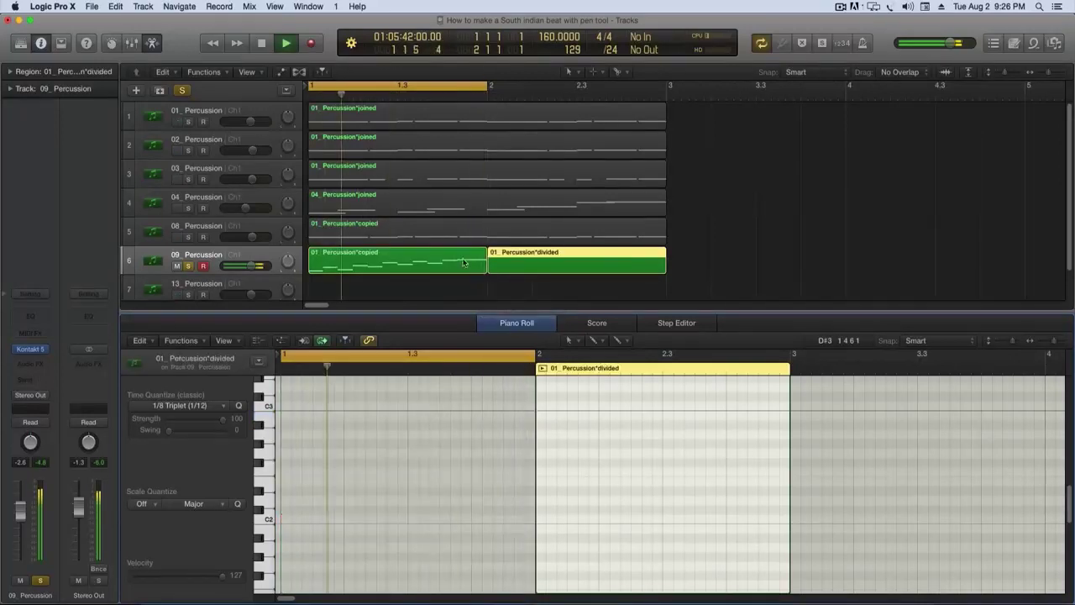
{"action": "left_click", "coordinate": [577, 258]}
{"action": "key", "text": "Delete"}
{"action": "left_click", "coordinate": [453, 261]}
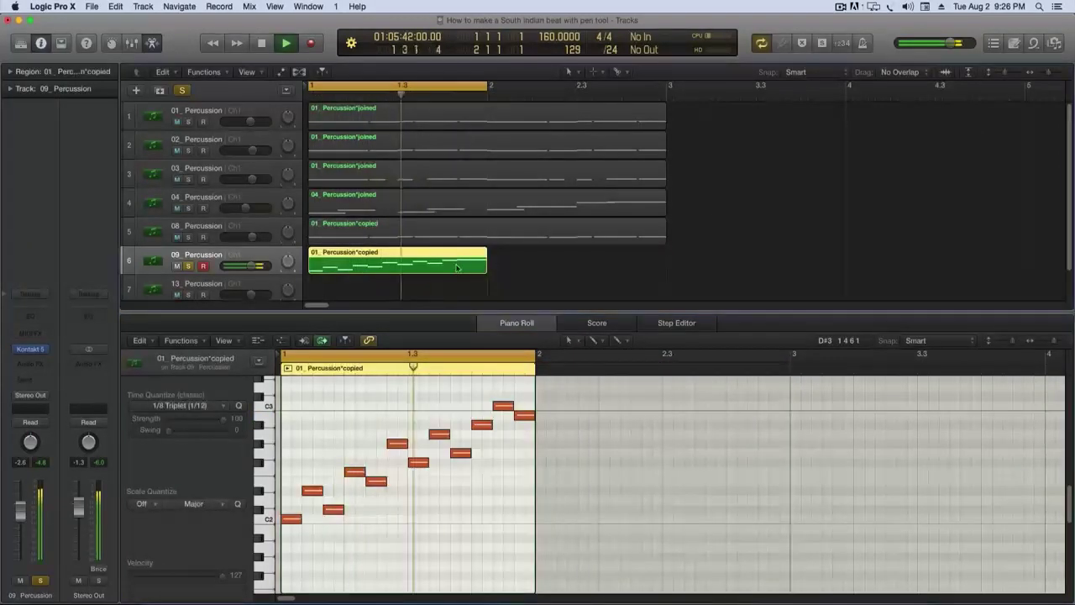
{"action": "key", "text": "space"}
Set the quantize swing of all 12 notes in 09_Percussion to 100, compare with 08_Percussion's region, and play the result.
{"action": "left_click_drag", "start_coordinate": [523, 394], "coordinate": [239, 556]}
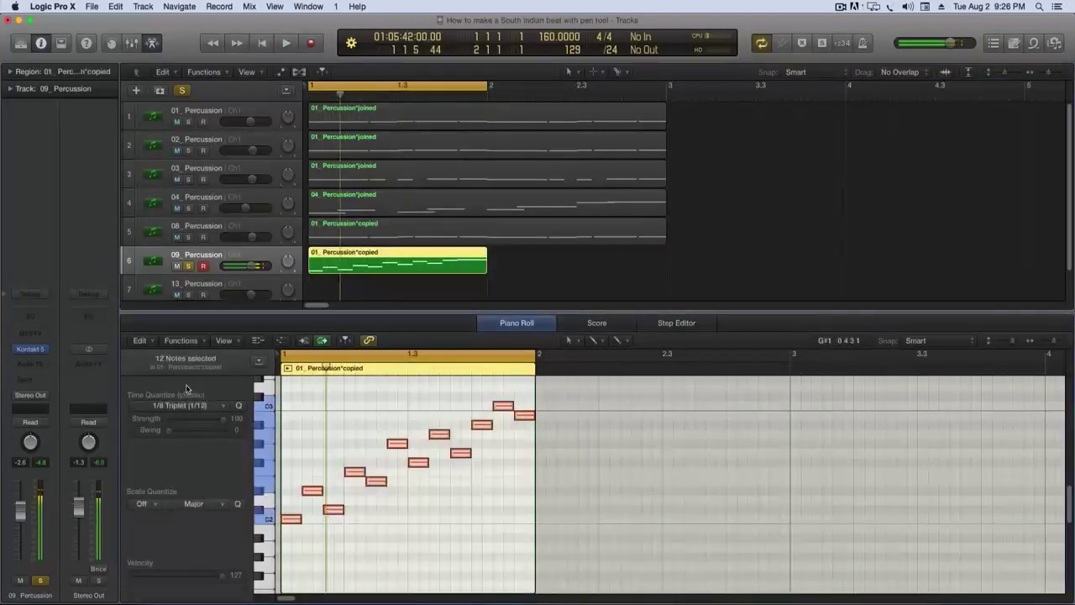
{"action": "left_click_drag", "start_coordinate": [168, 433], "coordinate": [239, 439]}
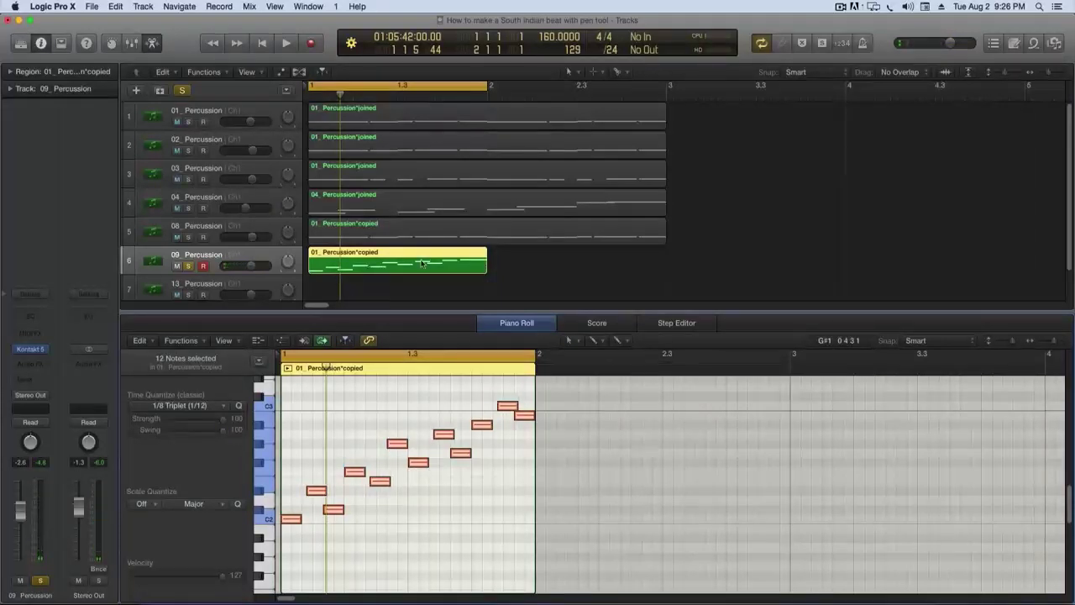
{"action": "left_click", "coordinate": [421, 229]}
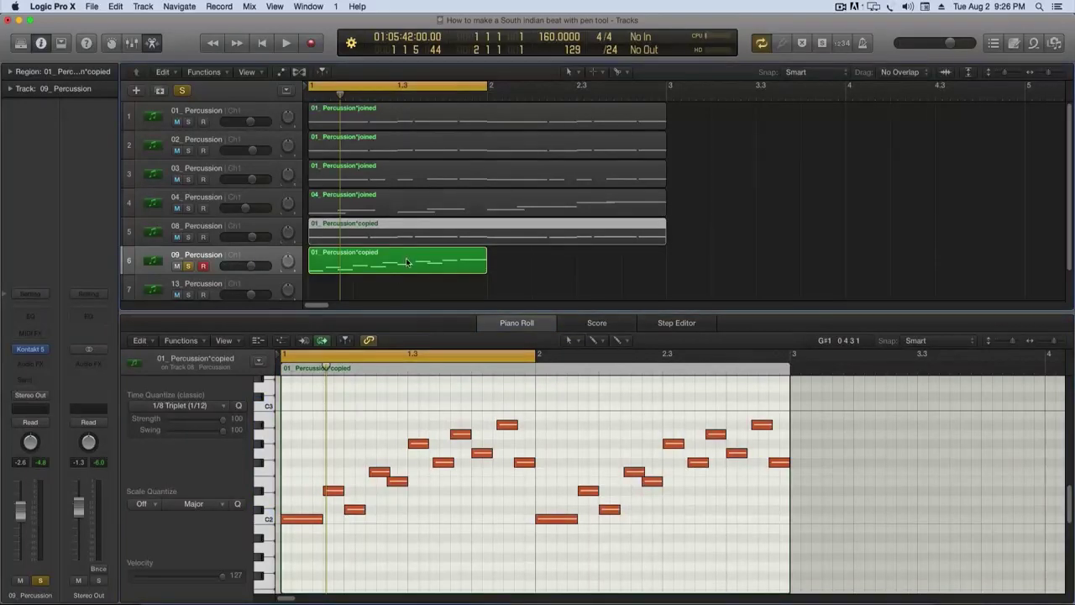
{"action": "left_click", "coordinate": [406, 262]}
{"action": "key", "text": "space"}
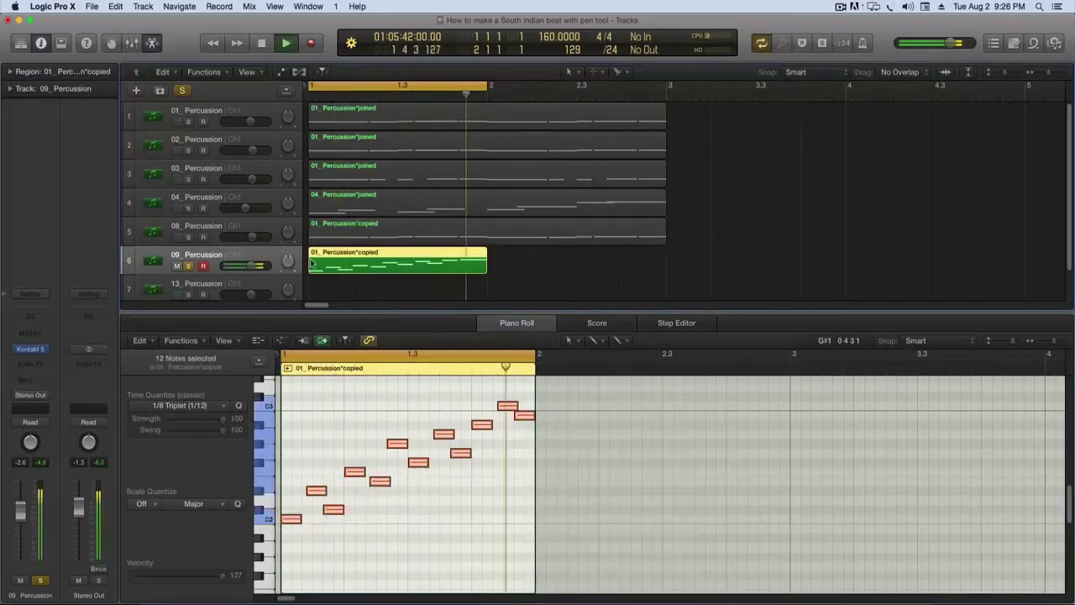
Close the Piano Roll and add tracks 08, 04, 03, 02, and 01_Percussion to the solo.
{"action": "left_click", "coordinate": [188, 237]}
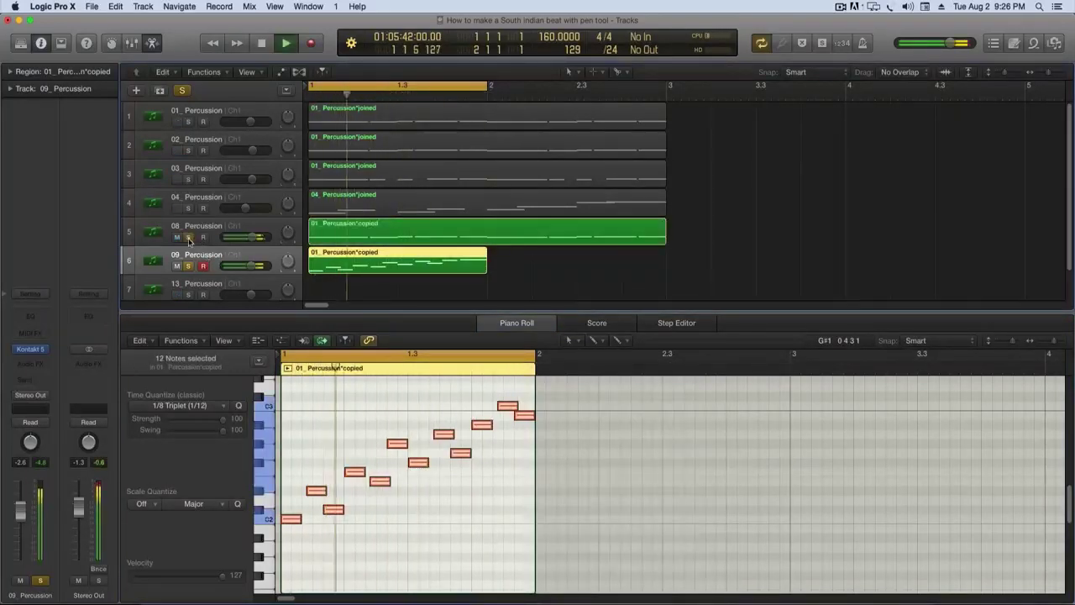
{"action": "key", "text": "e"}
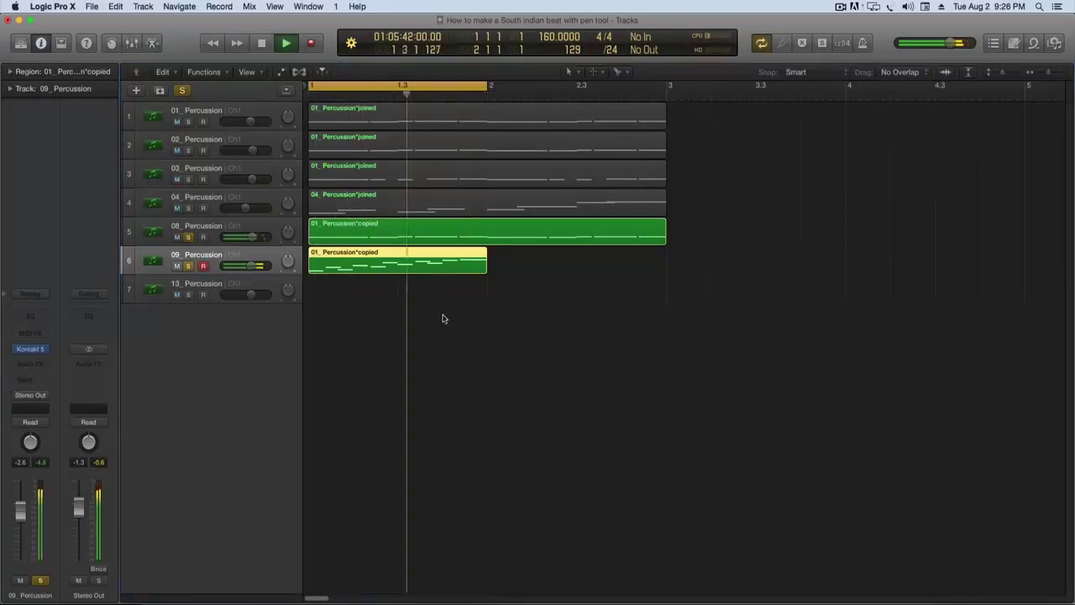
{"action": "left_click", "coordinate": [188, 207]}
{"action": "left_click", "coordinate": [188, 179]}
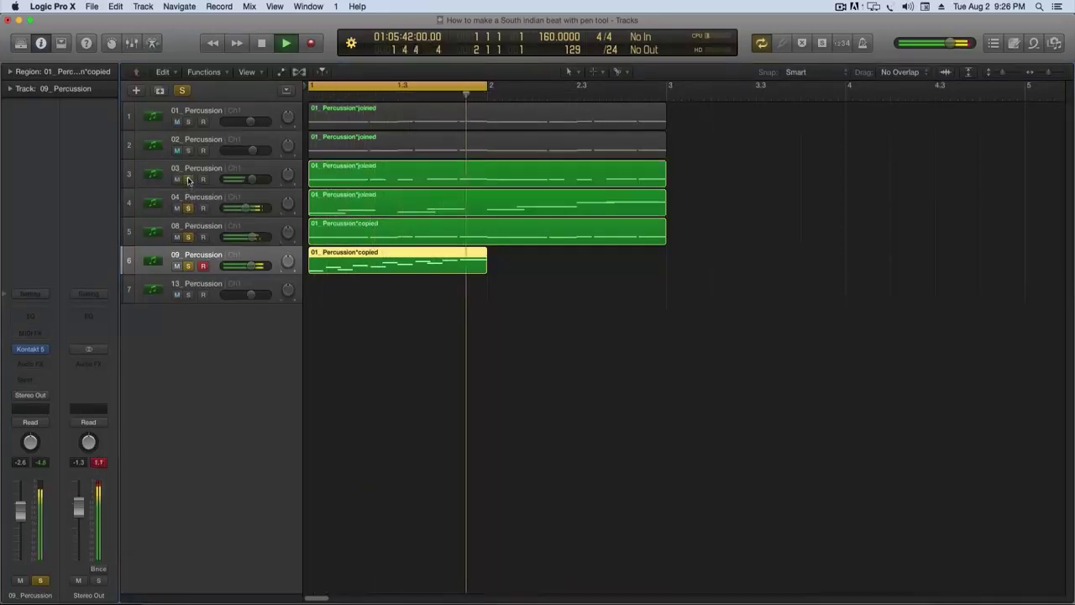
{"action": "left_click", "coordinate": [188, 150]}
{"action": "left_click", "coordinate": [188, 122]}
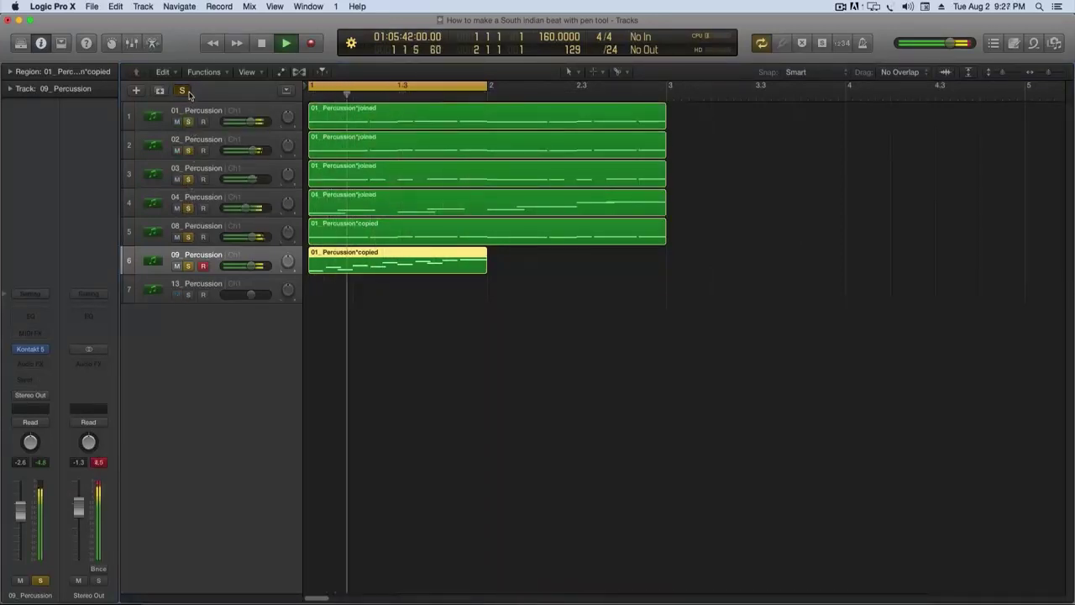
Clear all track solos, lower 09_Percussion's volume in the full mix, and stop playback.
{"action": "left_click", "coordinate": [182, 90]}
{"action": "left_click_drag", "start_coordinate": [257, 266], "coordinate": [244, 267]}
{"action": "key", "text": "space"}
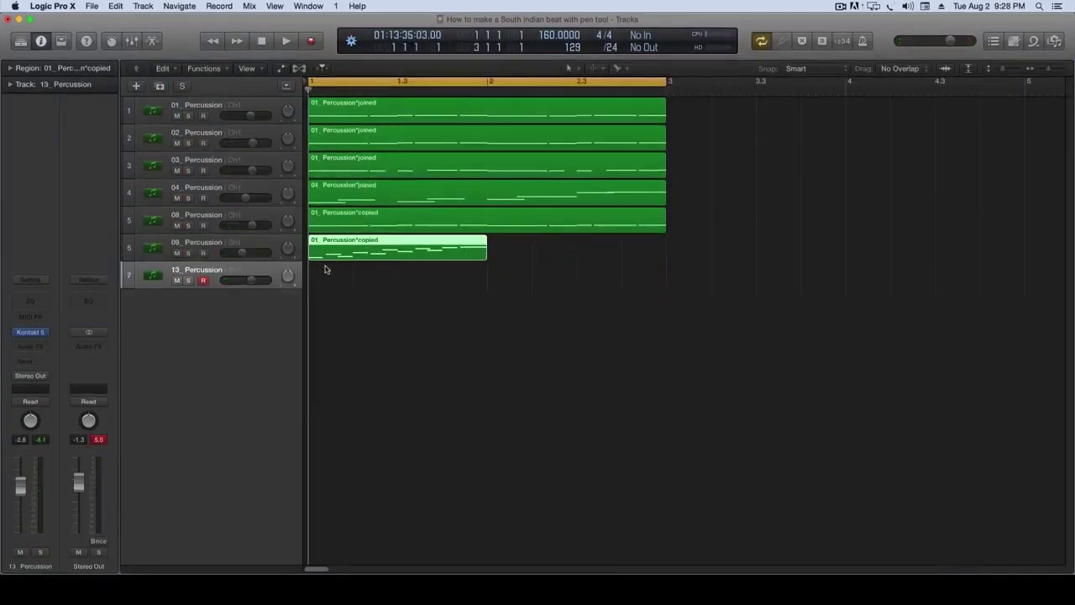
Create an empty one-bar MIDI region at bar 1 on 13_Percussion and open it in the Piano Roll around C2.
{"action": "right_click", "coordinate": [326, 277]}
{"action": "left_click", "coordinate": [336, 282]}
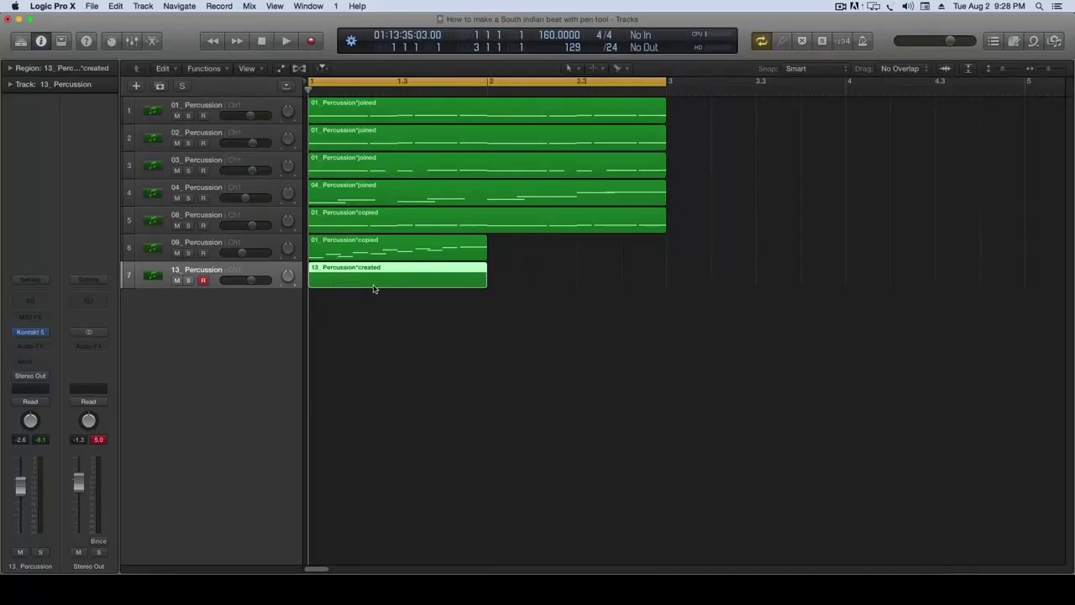
{"action": "double_click", "coordinate": [374, 288]}
{"action": "scroll", "coordinate": [350, 468], "scroll_direction": "down", "scroll_amount": 3}
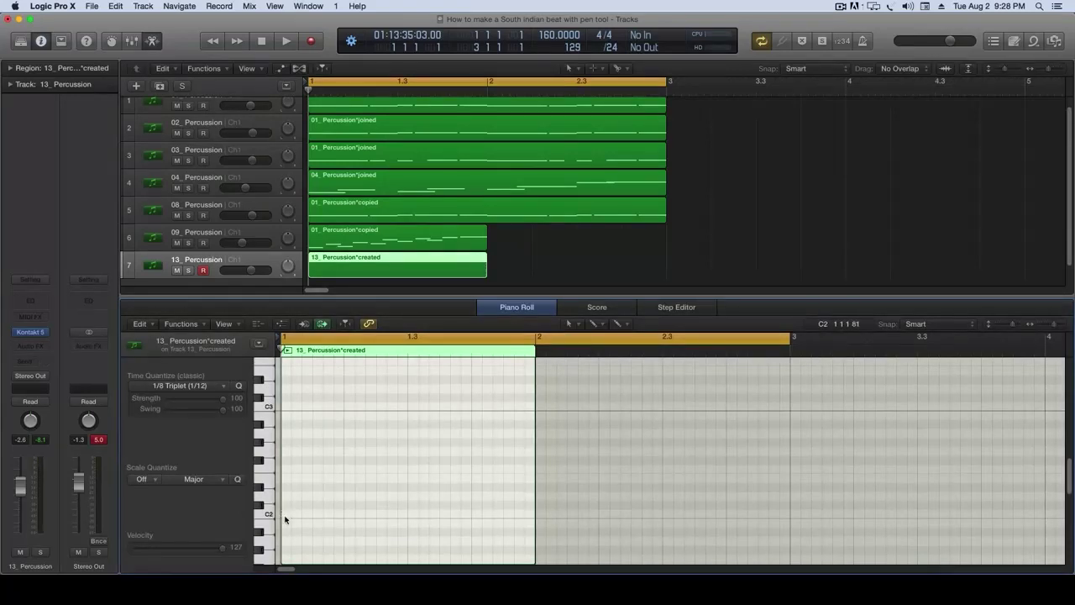
Draw consecutive one-beat notes C2, D#2, C#2, and F2 across bar 1 of 13_Percussion's region, playing the mix while placing them.
{"action": "left_click", "coordinate": [285, 515]}
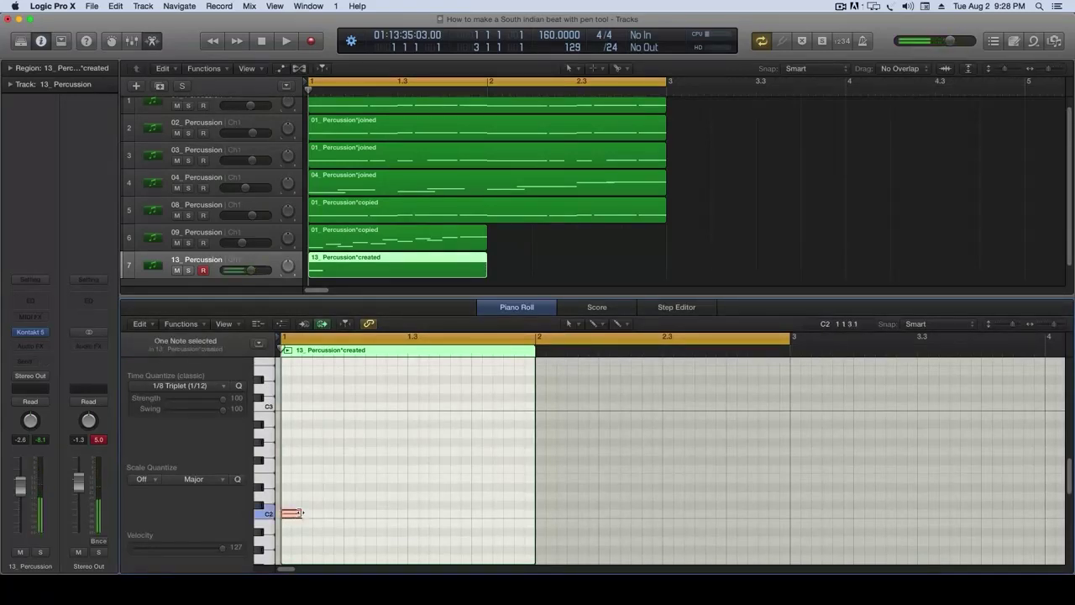
{"action": "left_click_drag", "start_coordinate": [301, 512], "coordinate": [343, 514]}
{"action": "key", "text": "space"}
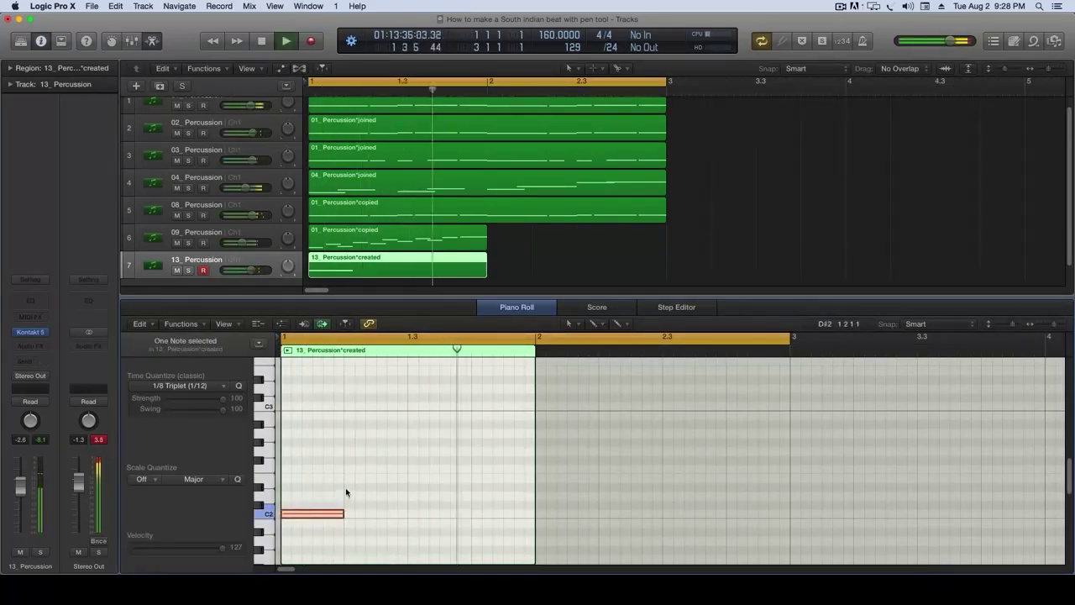
{"action": "left_click", "coordinate": [326, 487]}
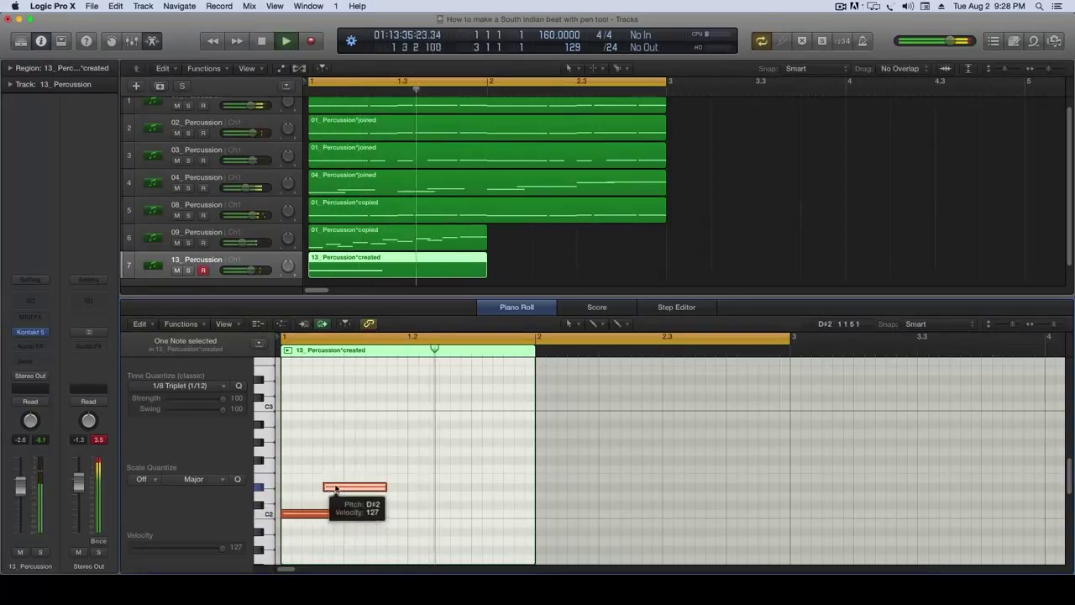
{"action": "left_click_drag", "start_coordinate": [332, 488], "coordinate": [354, 488]}
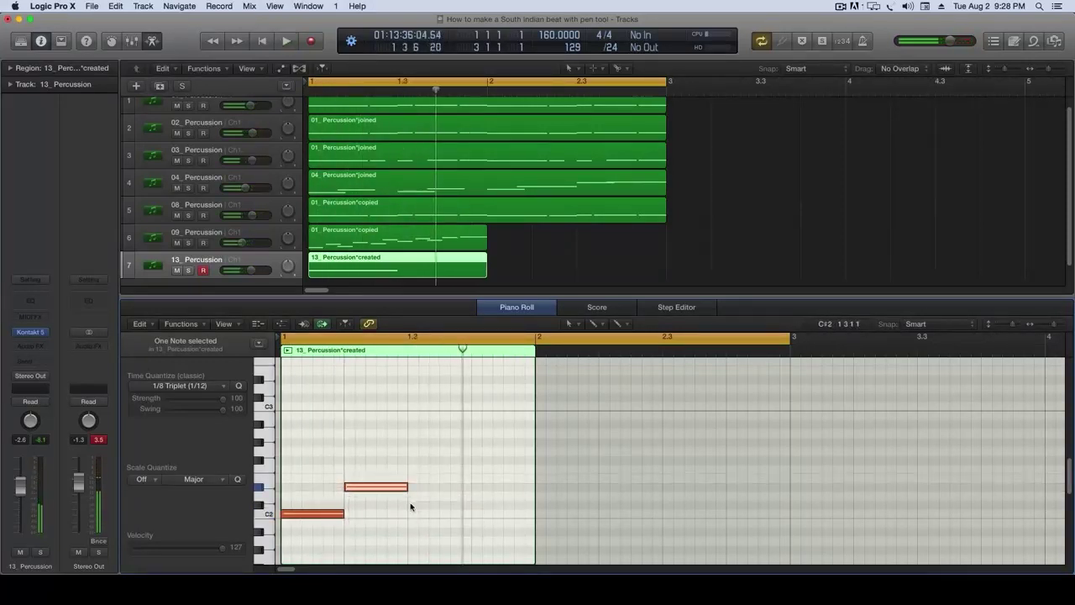
{"action": "left_click", "coordinate": [411, 505]}
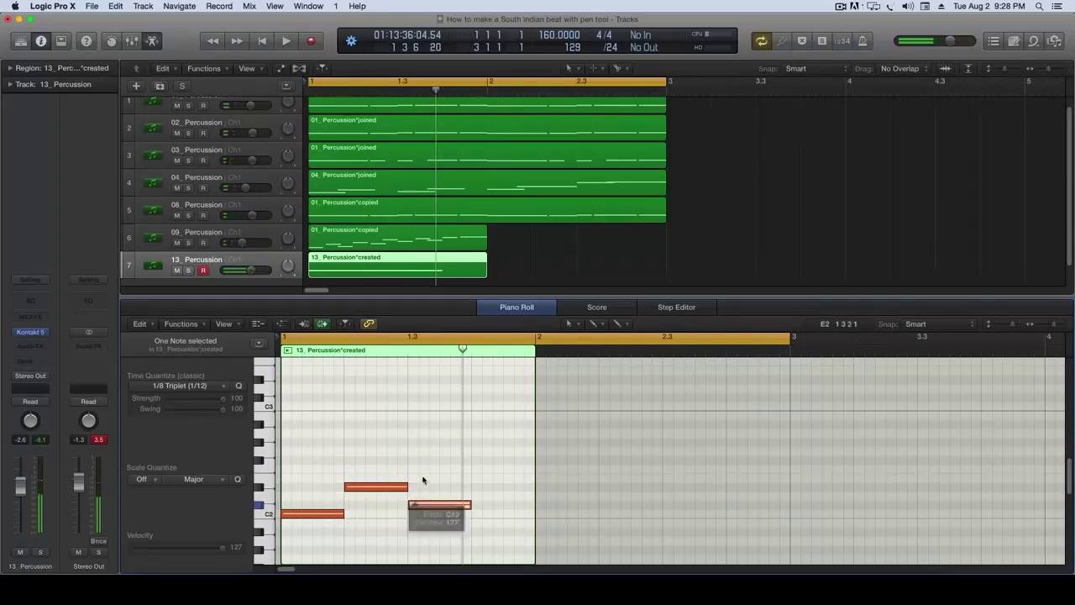
{"action": "left_click", "coordinate": [476, 469]}
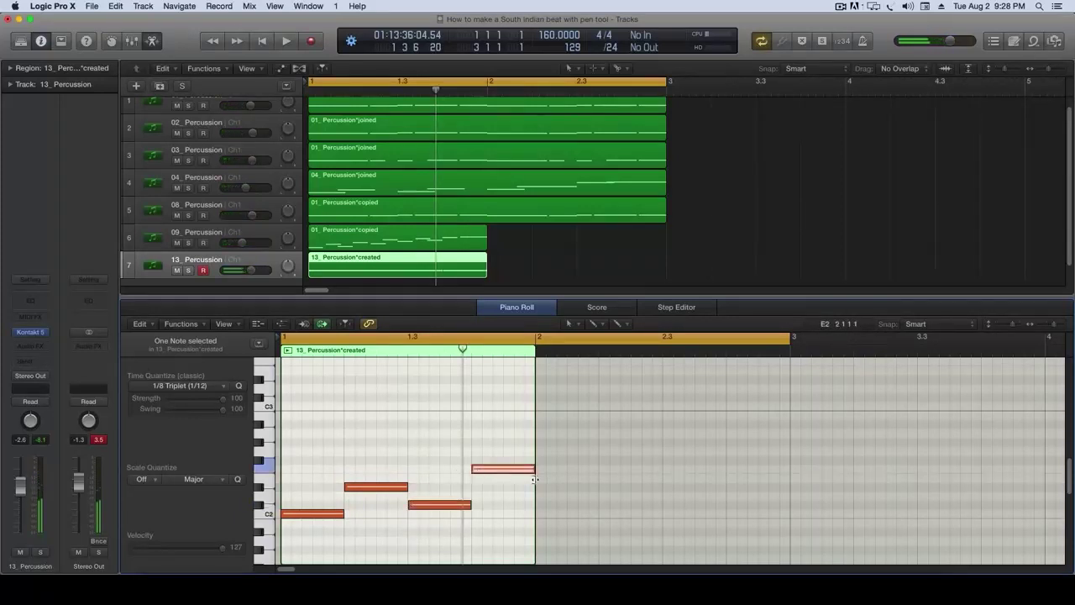
Extend 13_Percussion's region to the end of bar 2 and fill that bar with one-beat notes E2, G#2, F#2, and A2.
{"action": "left_click_drag", "start_coordinate": [646, 375], "coordinate": [790, 336]}
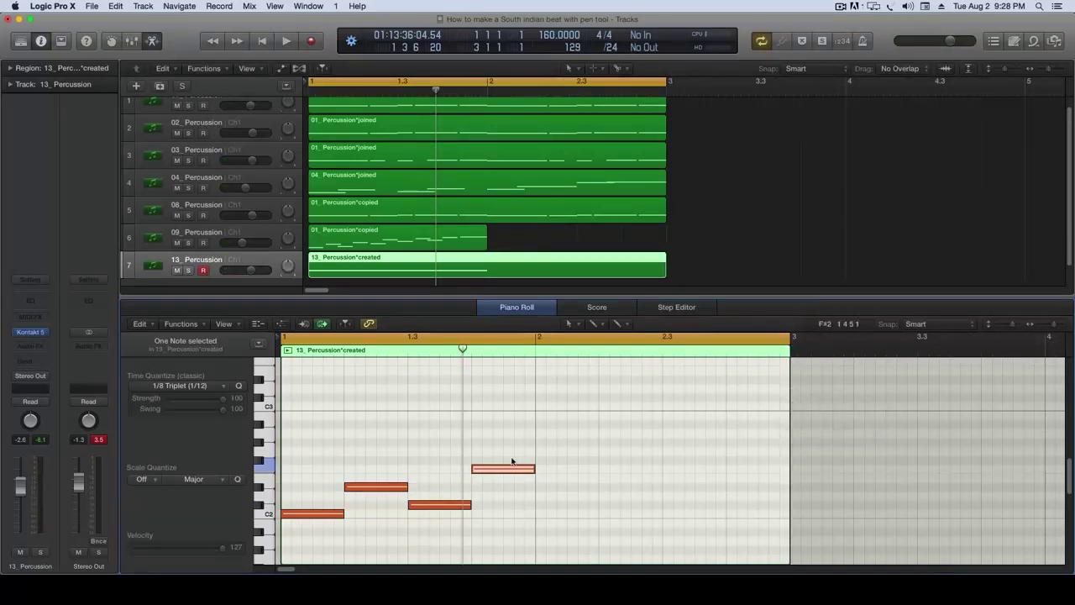
{"action": "left_click", "coordinate": [540, 478]}
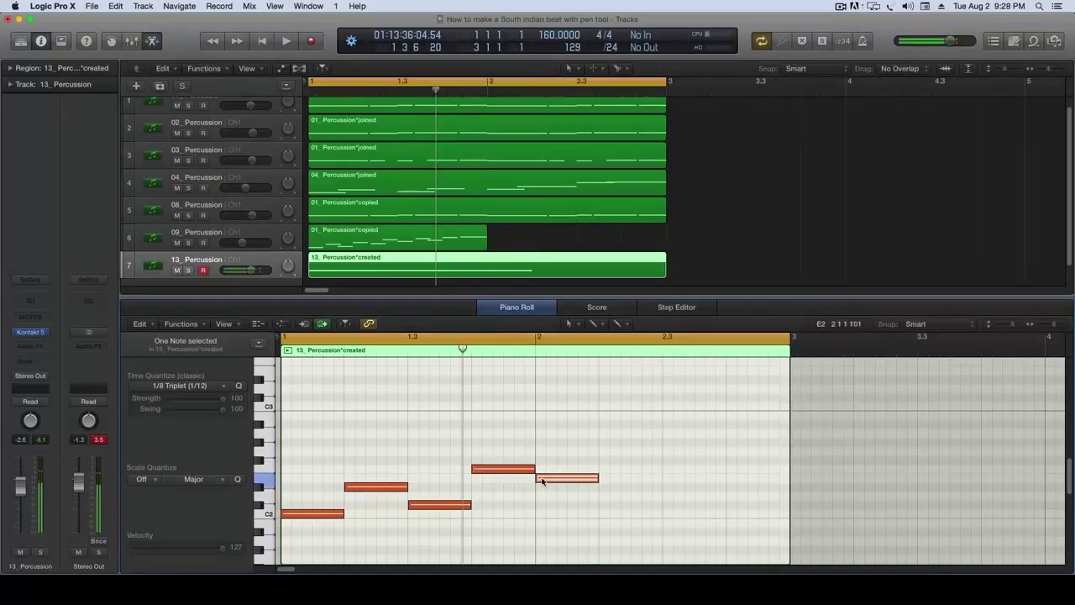
{"action": "left_click", "coordinate": [617, 453]}
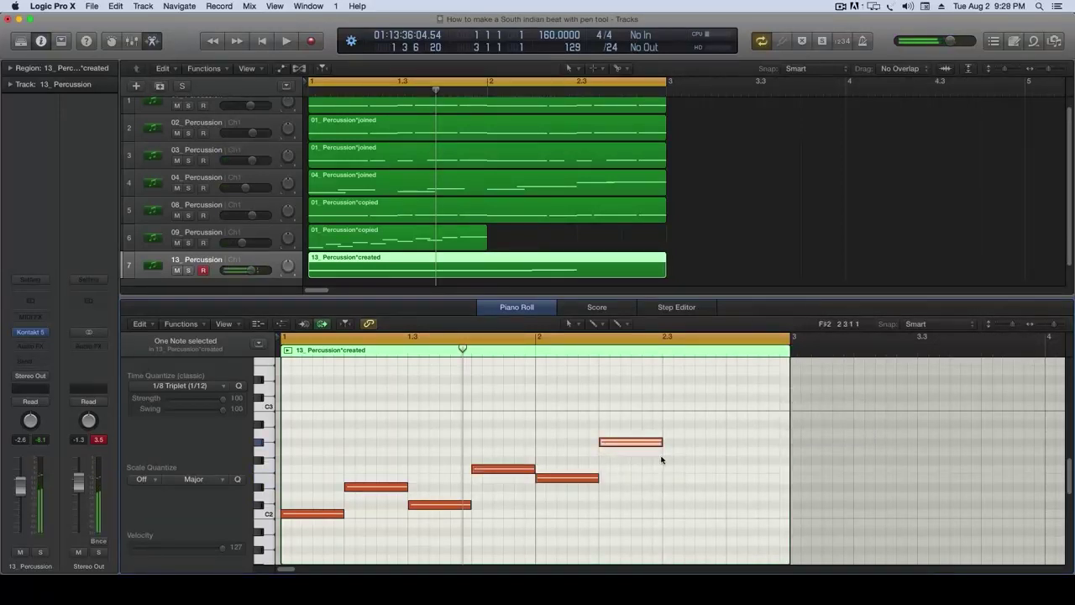
{"action": "left_click", "coordinate": [664, 460]}
{"action": "left_click", "coordinate": [730, 434]}
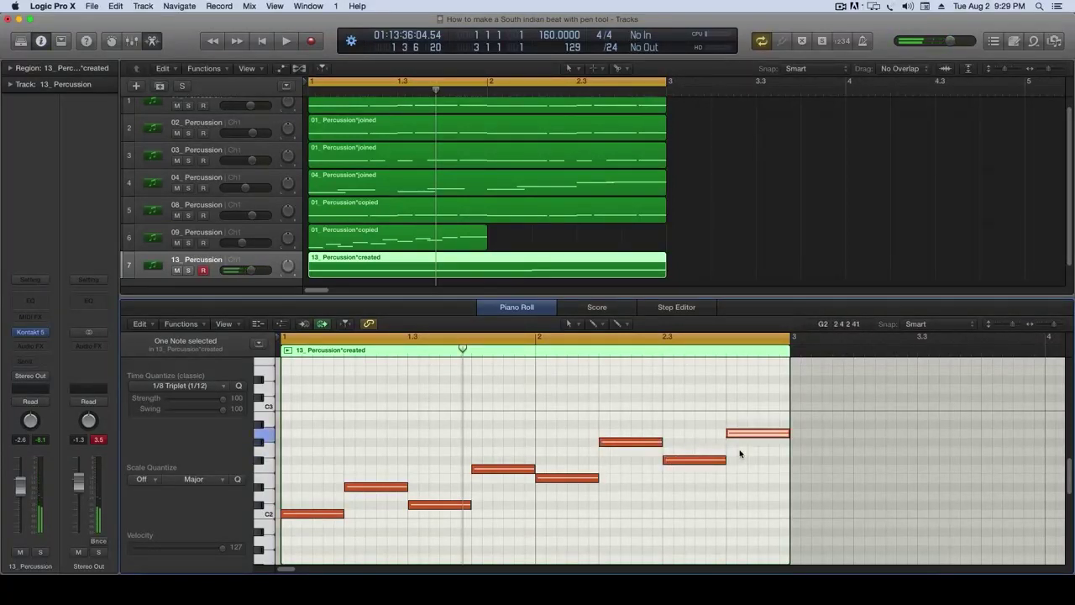
Play the full mix, close the Piano Roll, and repeat 09_Percussion's one-bar region once to fill bar 2.
{"action": "key", "text": "space"}
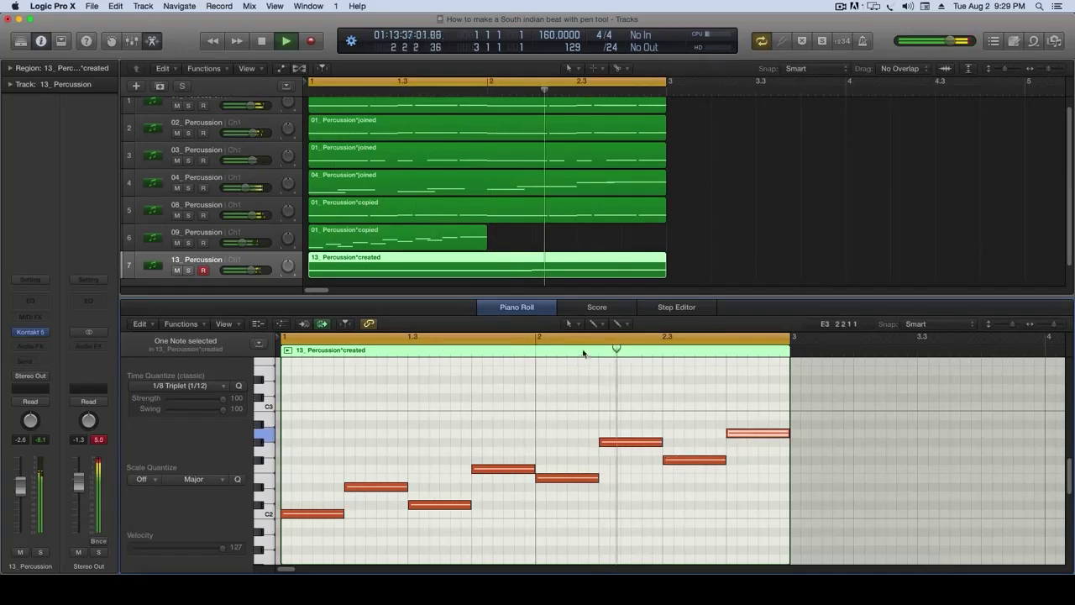
{"action": "key", "text": "p"}
{"action": "left_click", "coordinate": [492, 330]}
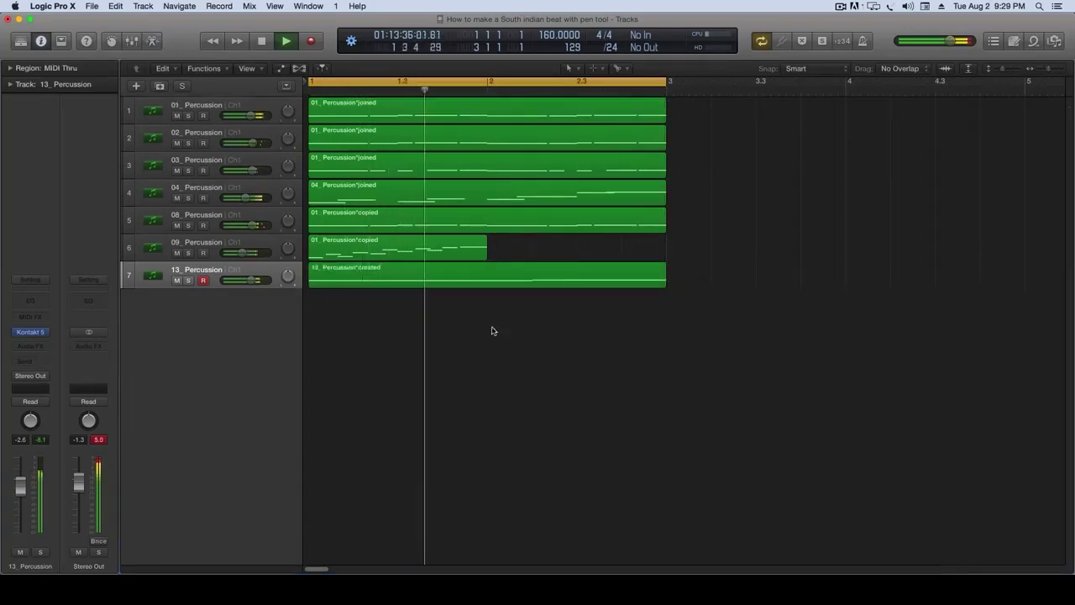
{"action": "left_click", "coordinate": [452, 256]}
{"action": "key", "text": "super+r"}
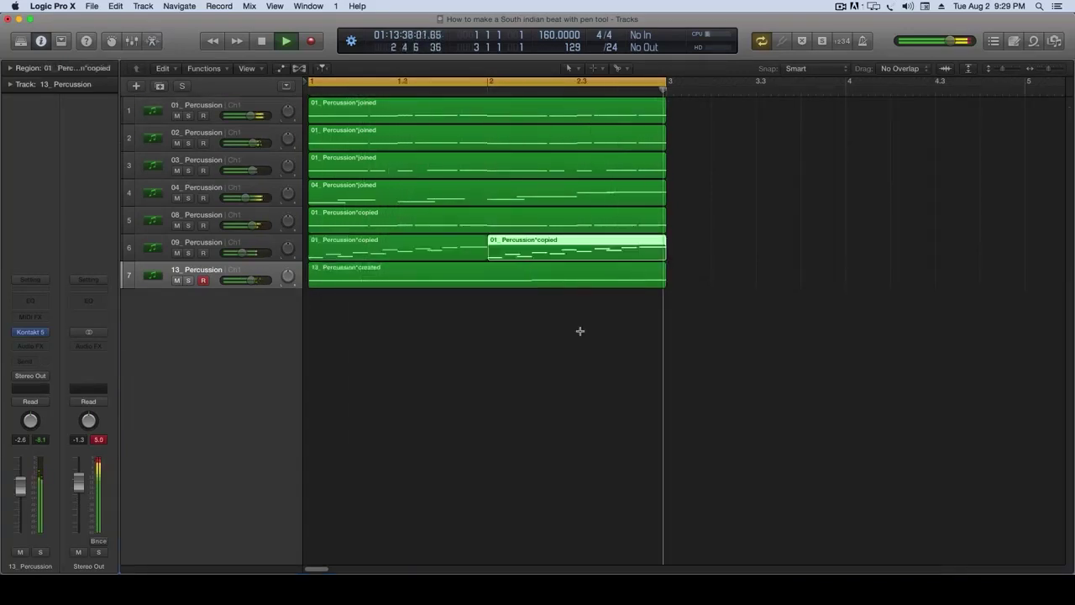
{"action": "left_click", "coordinate": [579, 331]}
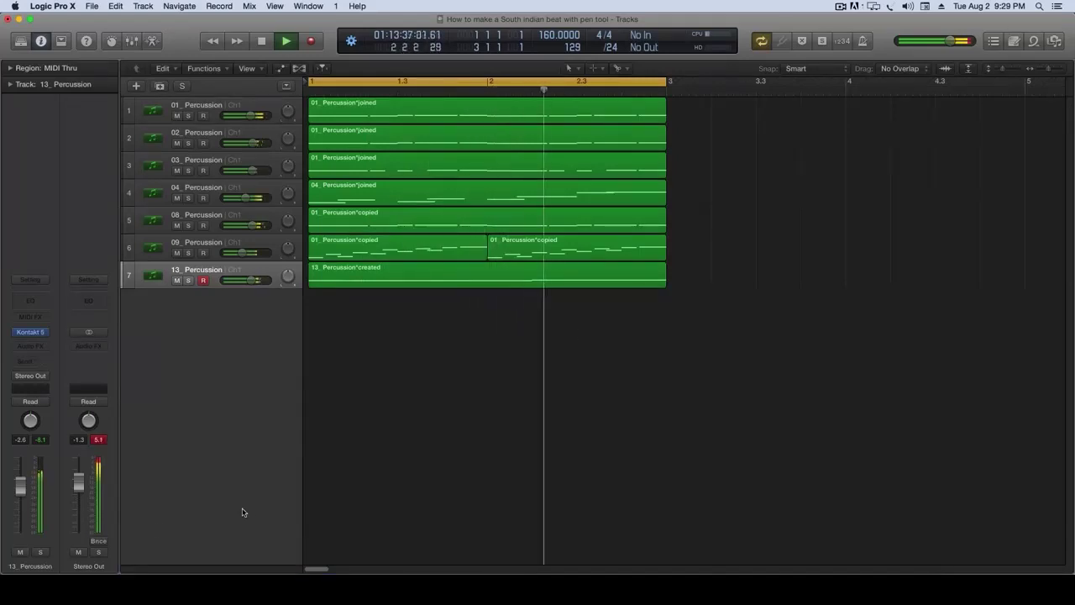
Open the Mixer, select all percussion and reverb channels, and lower their faders together, bringing 01_Percussion to about -7.5 dB.
{"action": "key", "text": "x"}
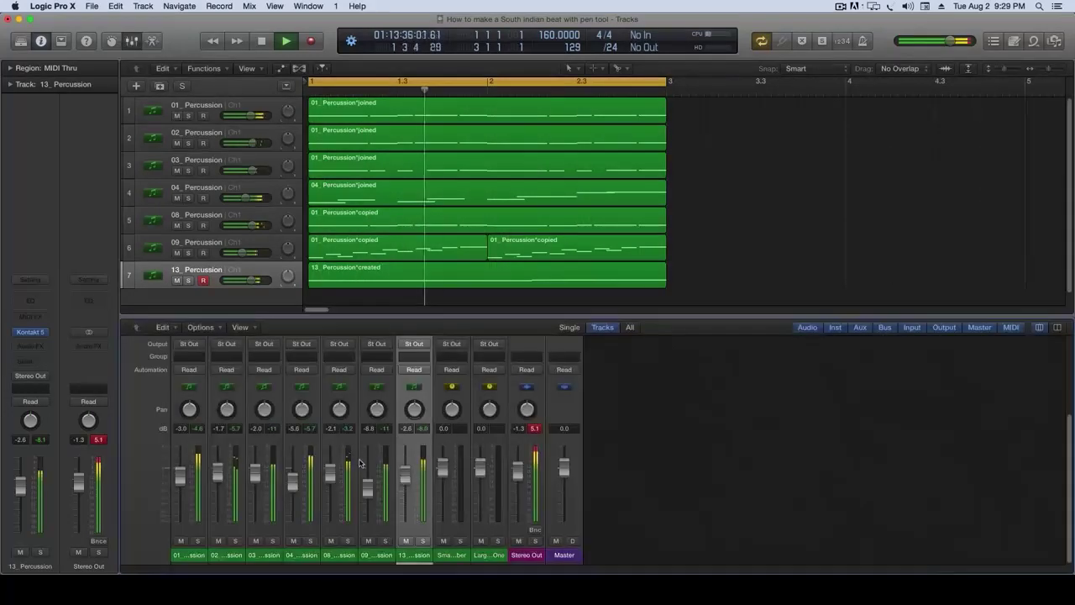
{"action": "left_click_drag", "start_coordinate": [200, 535], "coordinate": [479, 544]}
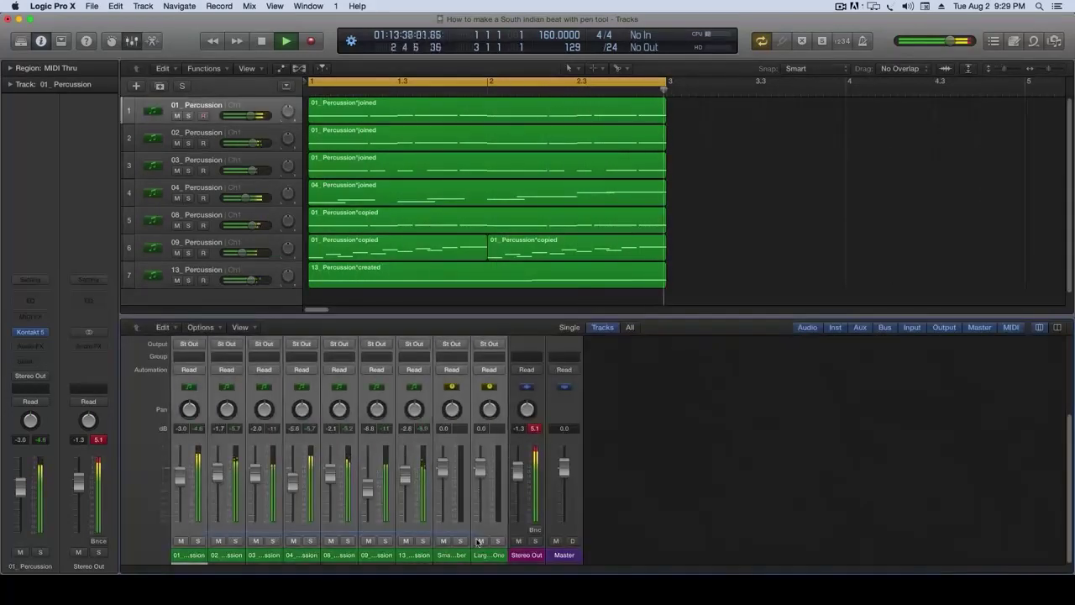
{"action": "left_click_drag", "start_coordinate": [480, 470], "coordinate": [480, 483]}
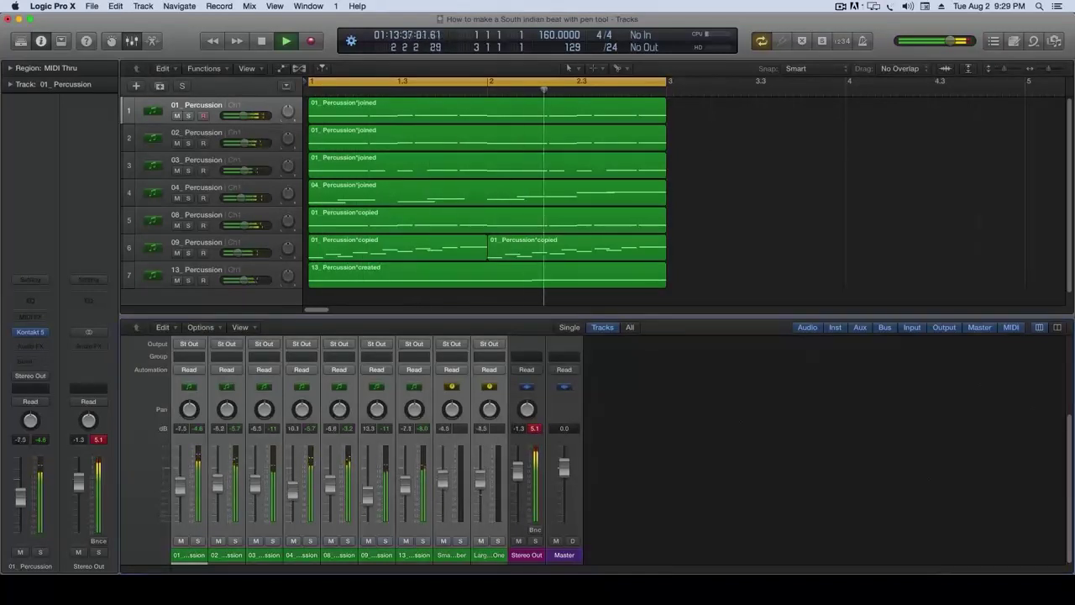